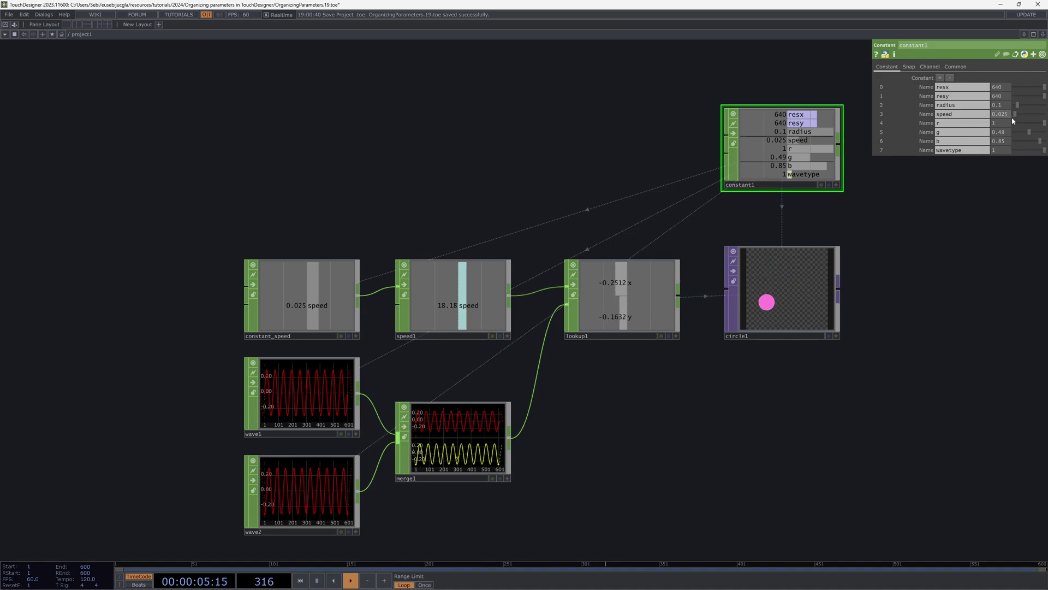
Set constant1's channels to r 0.34, g 0.73, b 0.28, radius 0.22 and speed 0.03.
left_click_drag(1011, 117, 1022, 121)
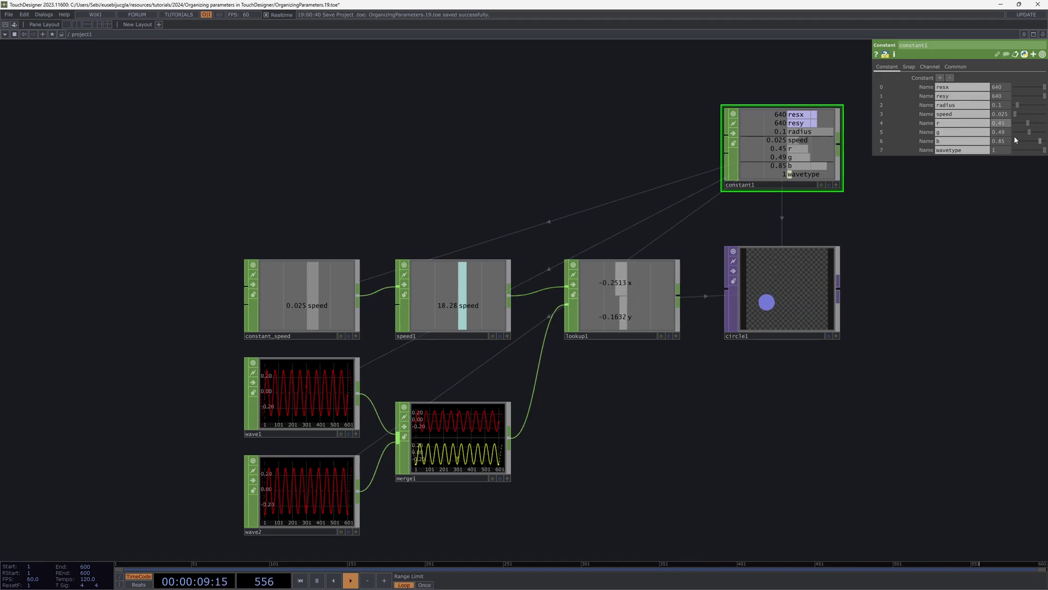
left_click_drag(1029, 132, 1018, 110)
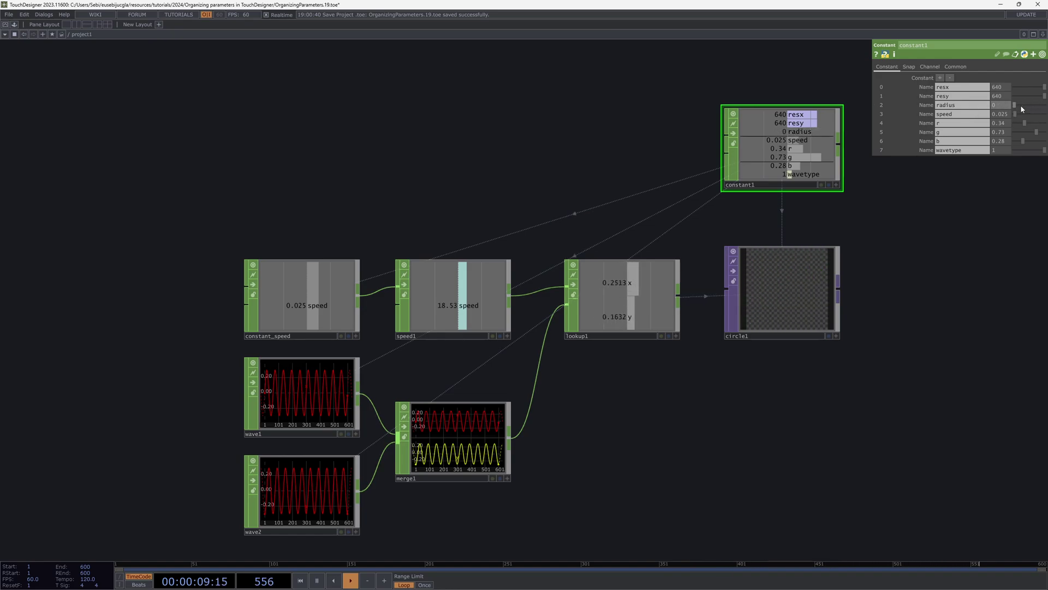
mouse_move(1017, 108)
left_mouse_down()
mouse_move(1045, 104)
mouse_move(1024, 103)
left_mouse_up()
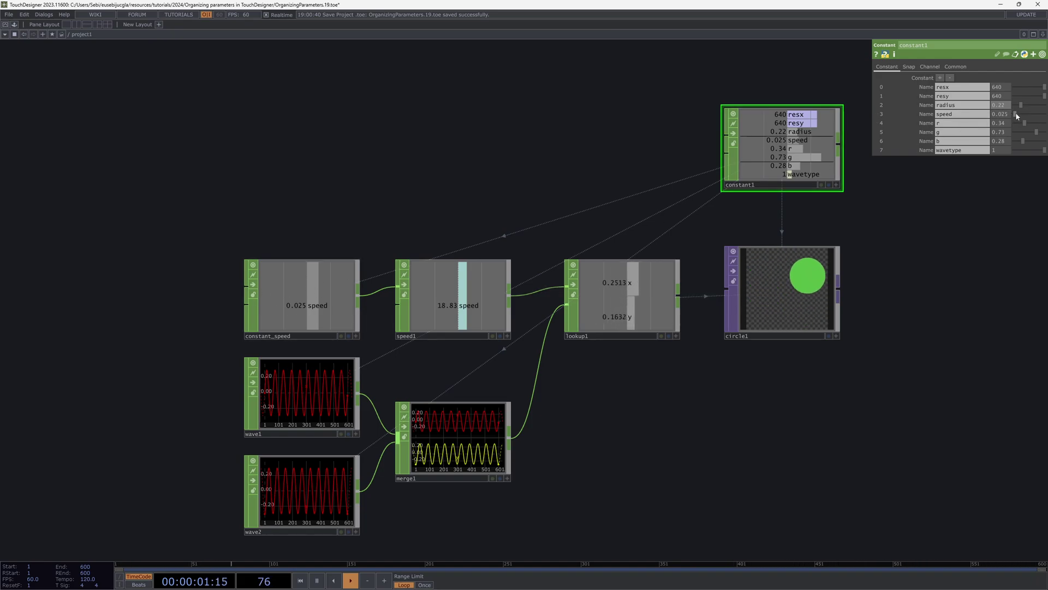
left_click_drag(1016, 116, 1047, 115)
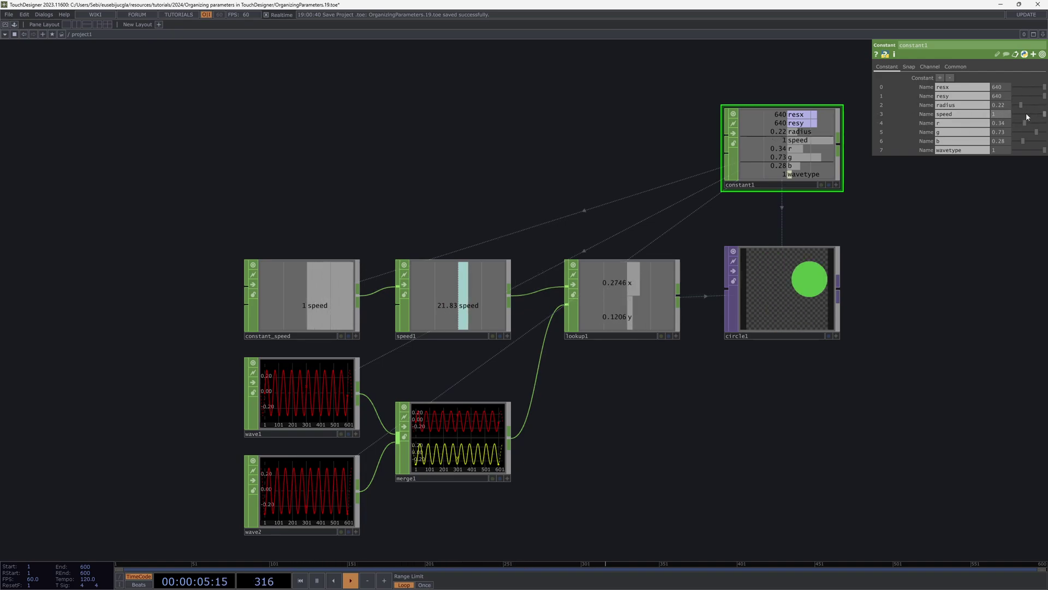
left_click_drag(1026, 113, 1016, 115)
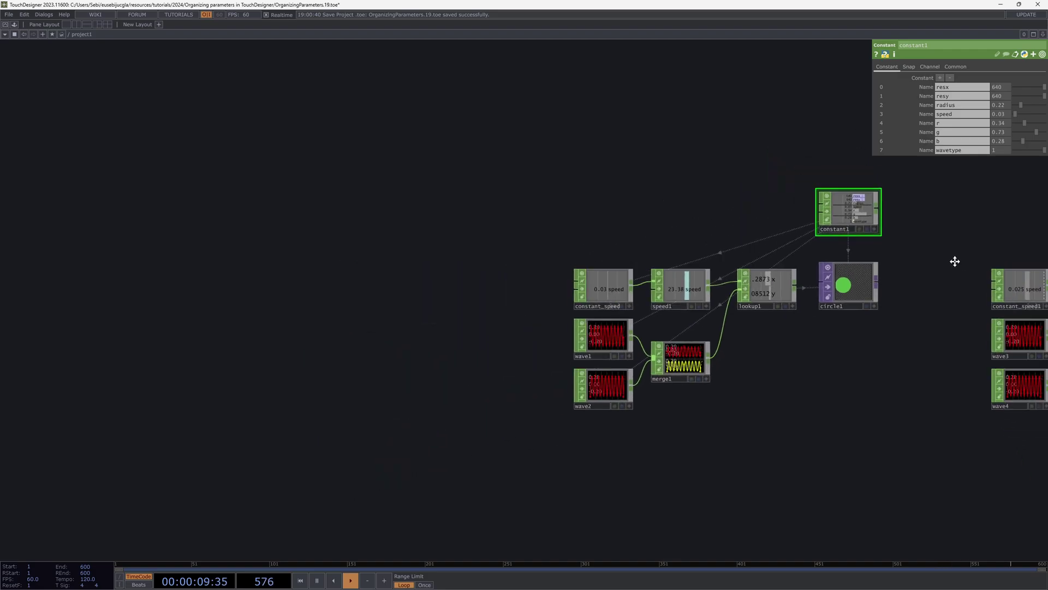
Examine the expressions driving the Center parameter of circle2 in the second network.
left_click_drag(955, 261, 438, 327)
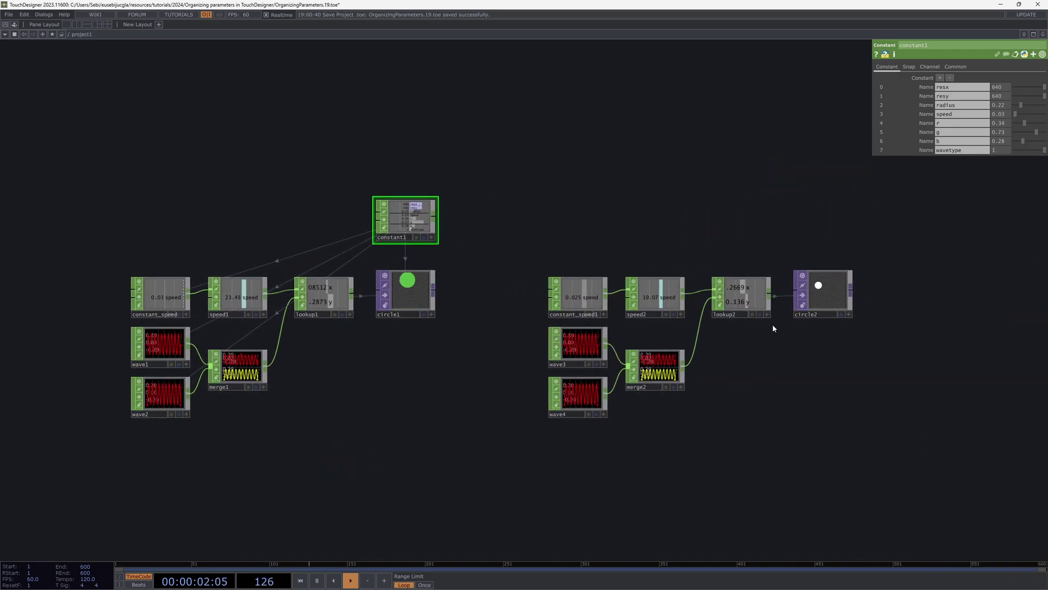
scroll(772, 326, "up", 5)
left_click_drag(697, 327, 686, 330)
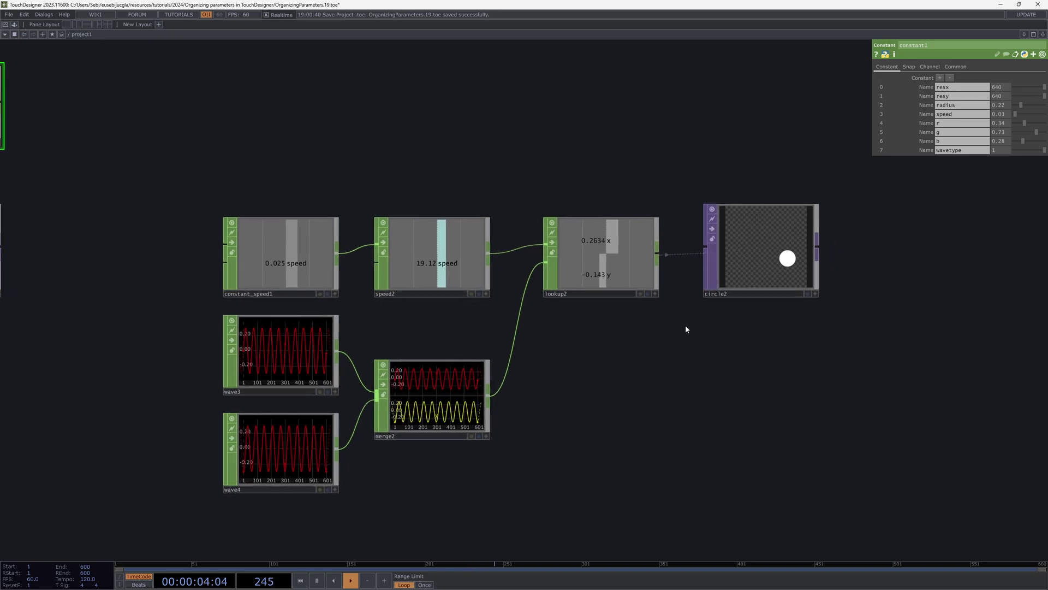
right_click_drag(849, 442, 243, 215)
left_click_drag(291, 247, 443, 248)
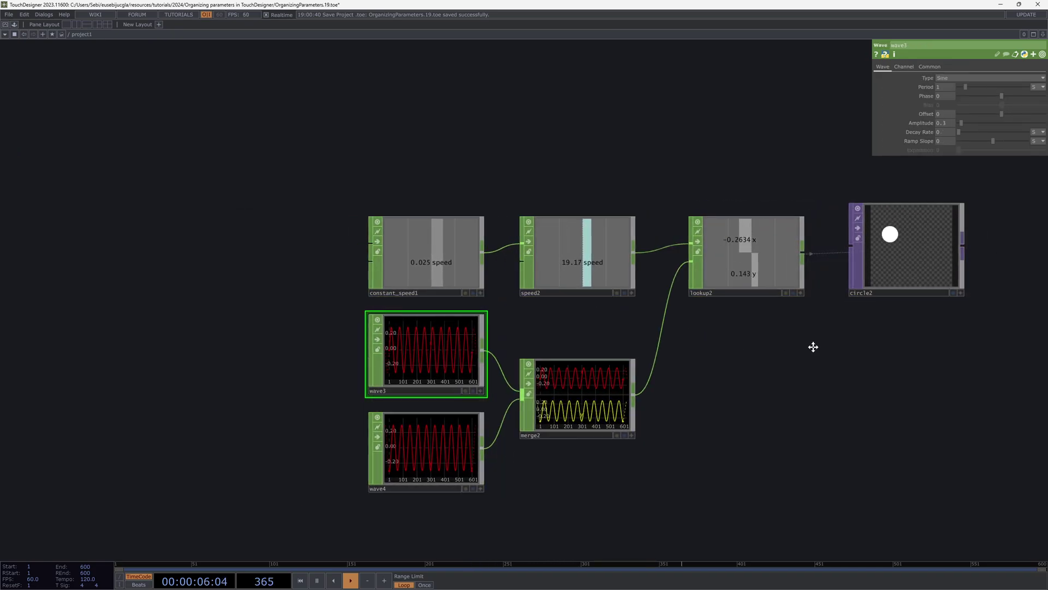
left_click_drag(812, 346, 702, 344)
left_click(797, 252)
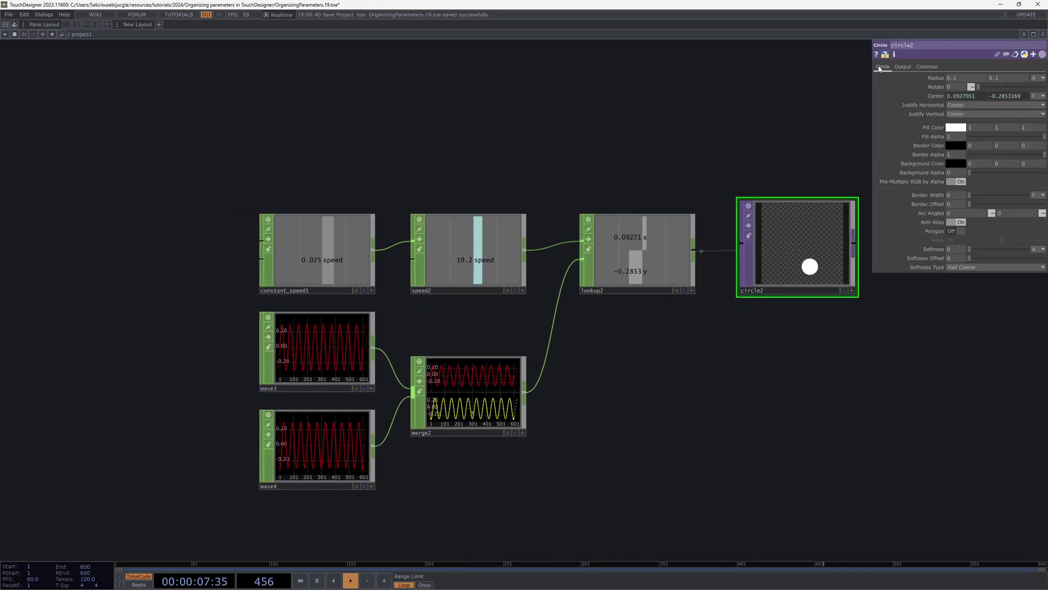
left_click(936, 95)
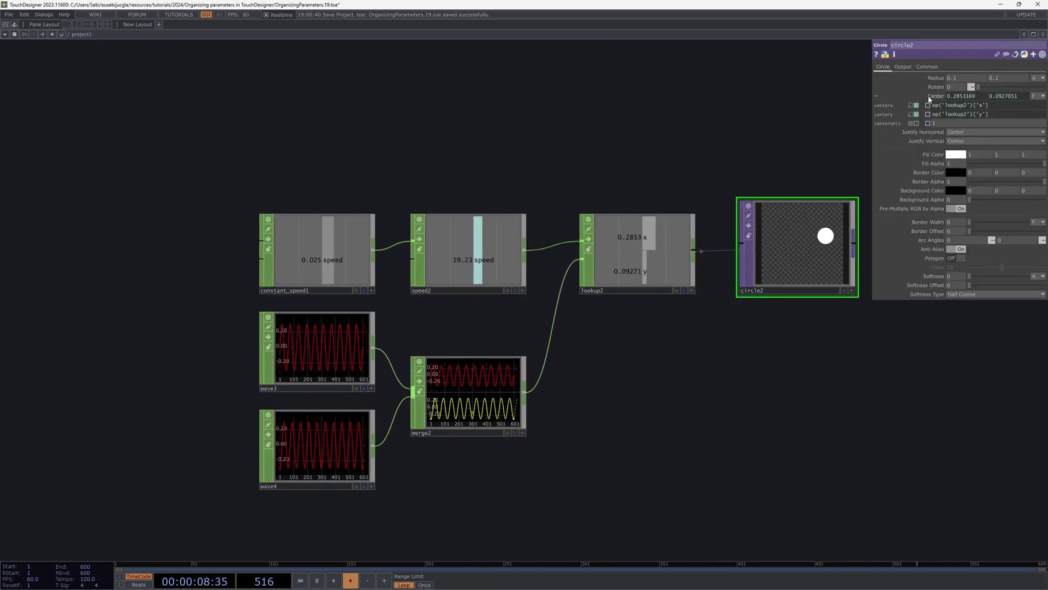
left_click(879, 94)
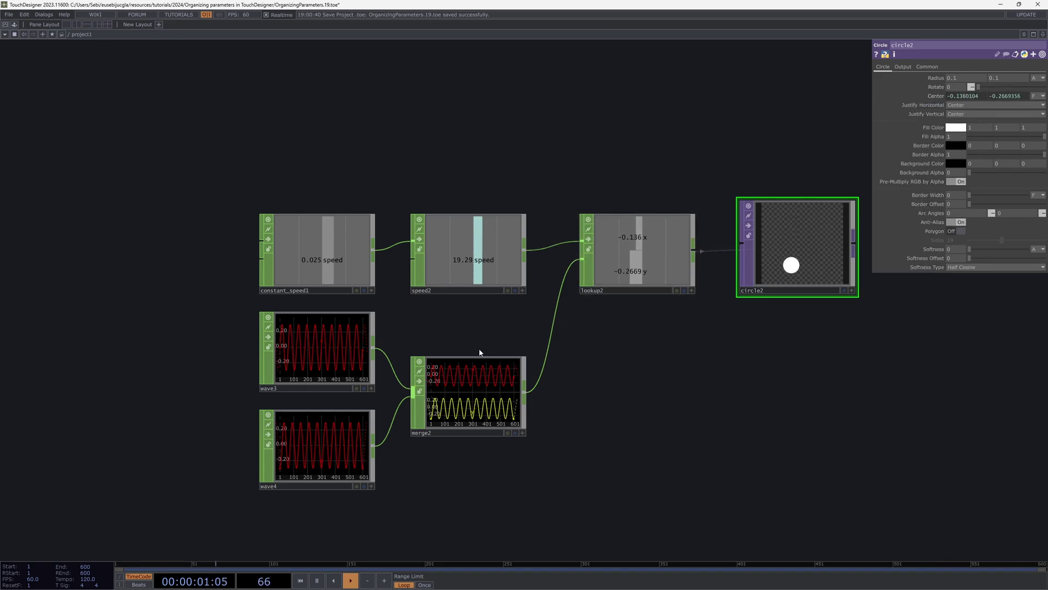
Review the parameters of wave3, wave4, lookup2, constant_speed1 and speed2.
left_click(297, 354)
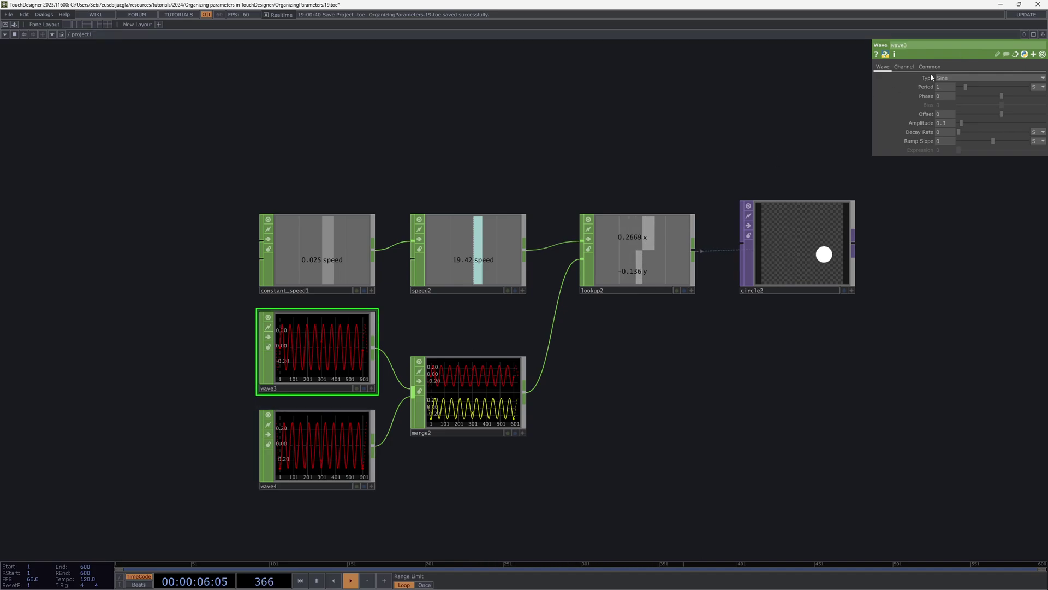
left_click(339, 437)
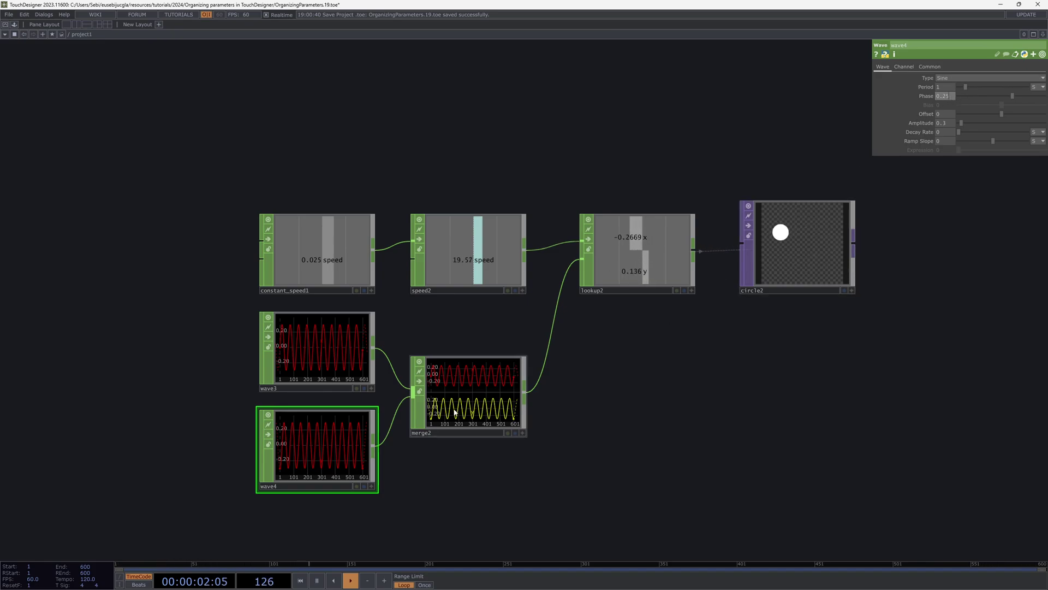
left_click(650, 245)
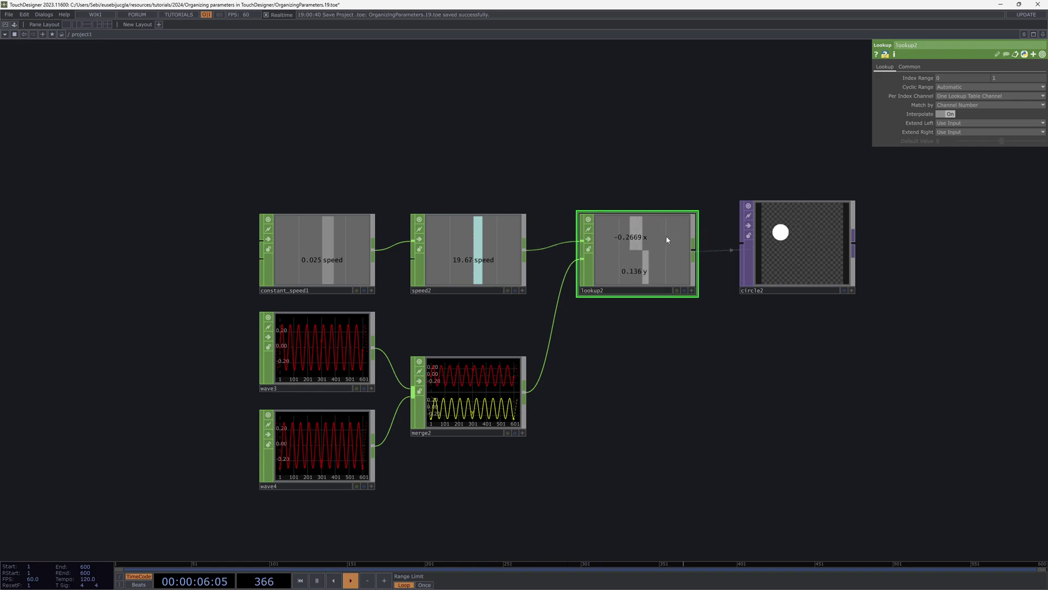
left_click(335, 262)
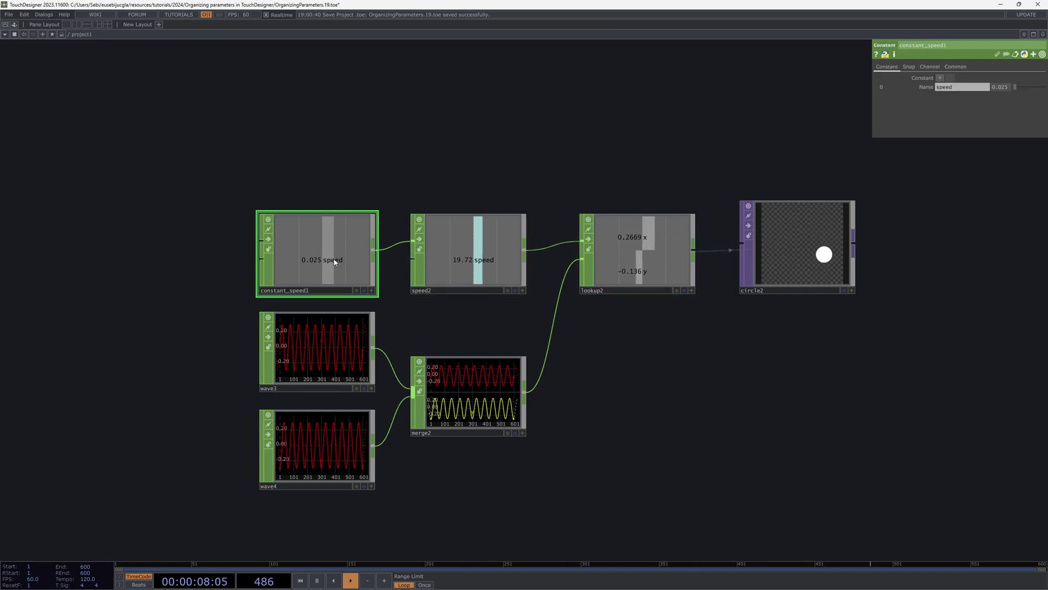
left_click(433, 235)
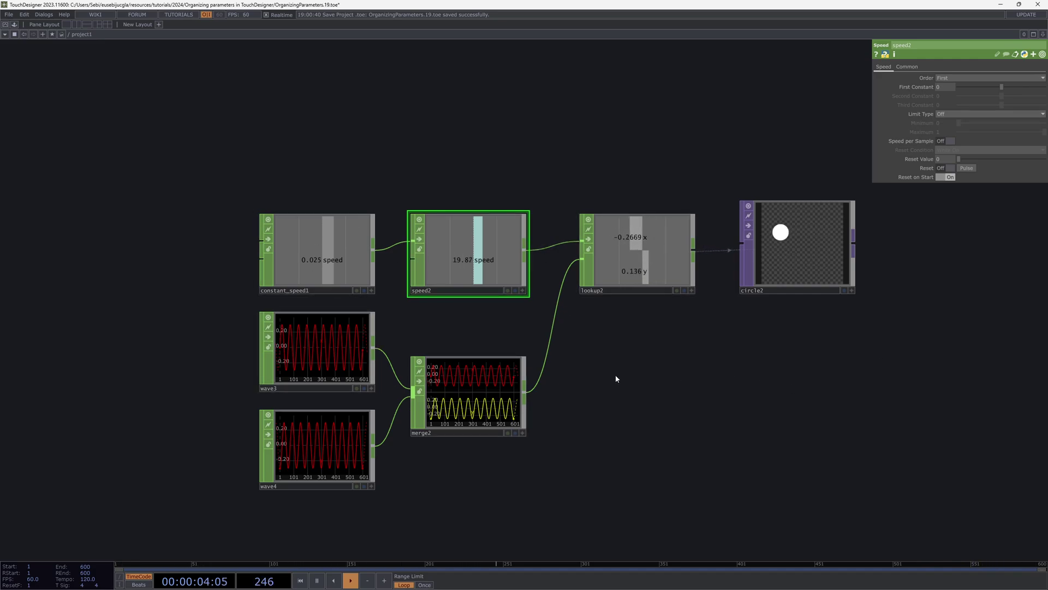
Open constant1's parameters in a floating window and place it beside the second circle network for reference.
left_click_drag(183, 245, 351, 272)
scroll(409, 271, "down", 2)
scroll(252, 270, "down", 1)
left_click_drag(252, 270, 318, 263)
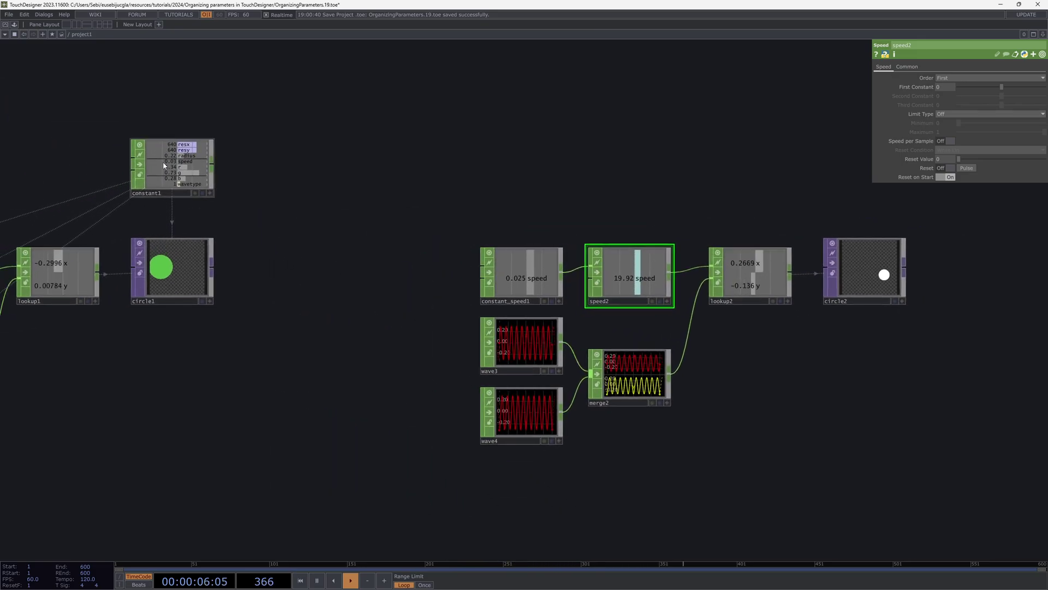
left_click(158, 186)
right_click(179, 169)
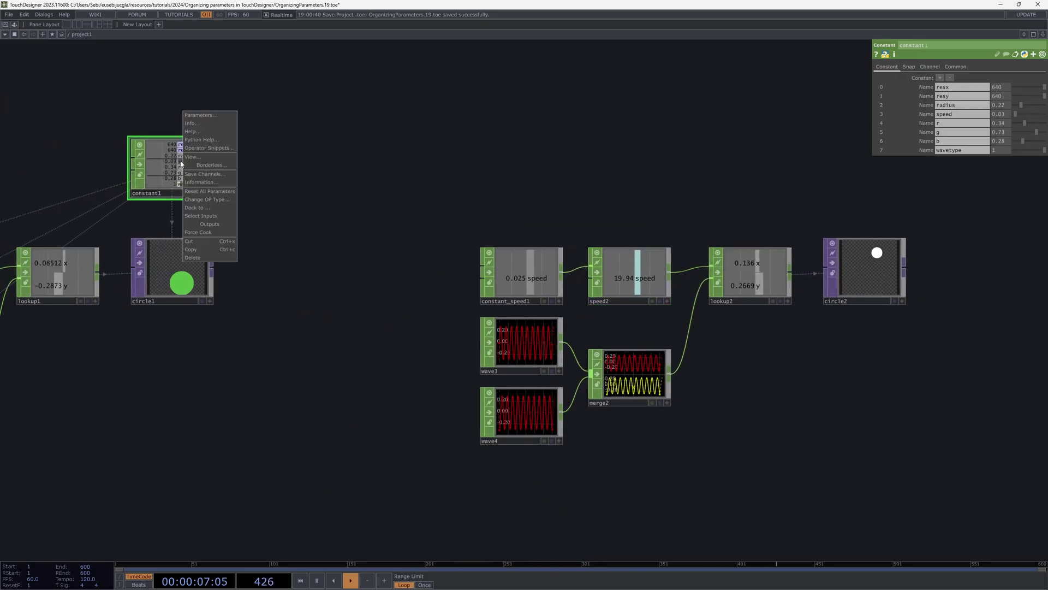
left_click(211, 120)
left_click_drag(214, 59, 368, 84)
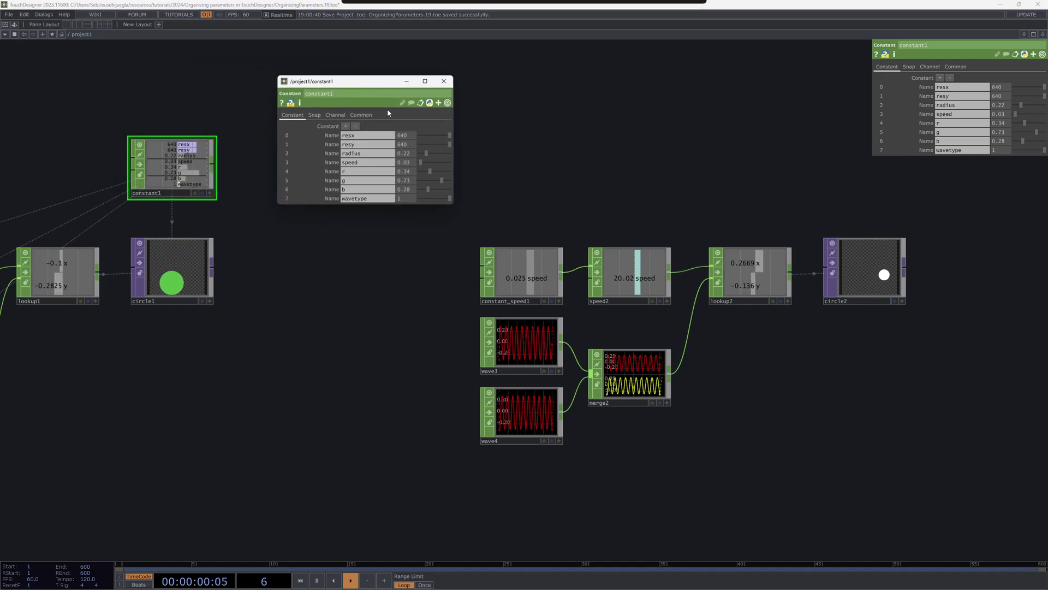
left_click_drag(547, 172, 438, 173)
left_click_drag(359, 83, 107, 401)
Add a Base COMP to the network above constant_speed1.
scroll(615, 149, "right", 3)
left_click_drag(543, 132, 550, 119)
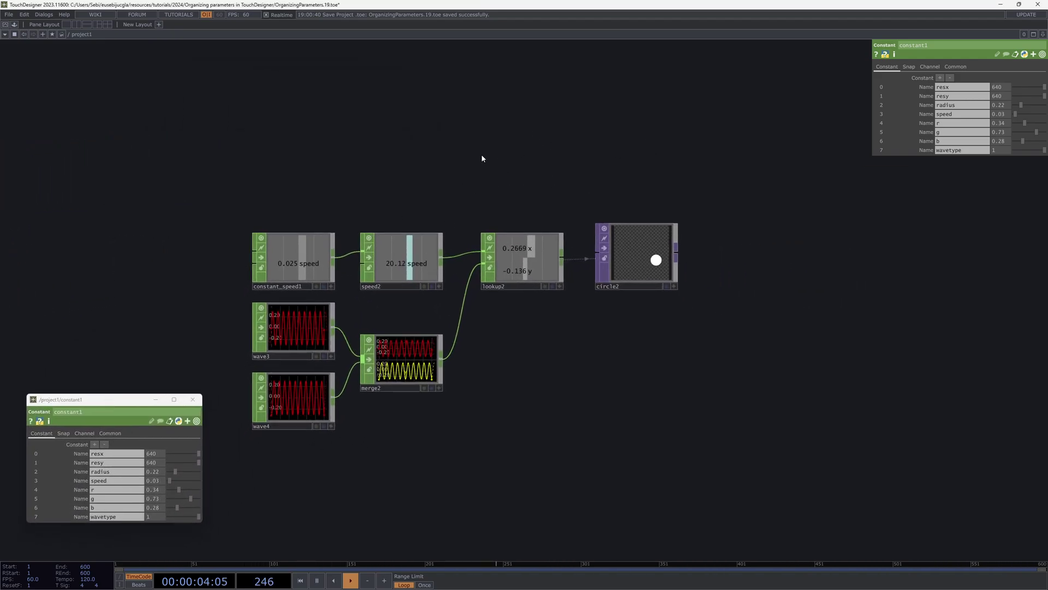
left_click_drag(491, 150, 438, 173)
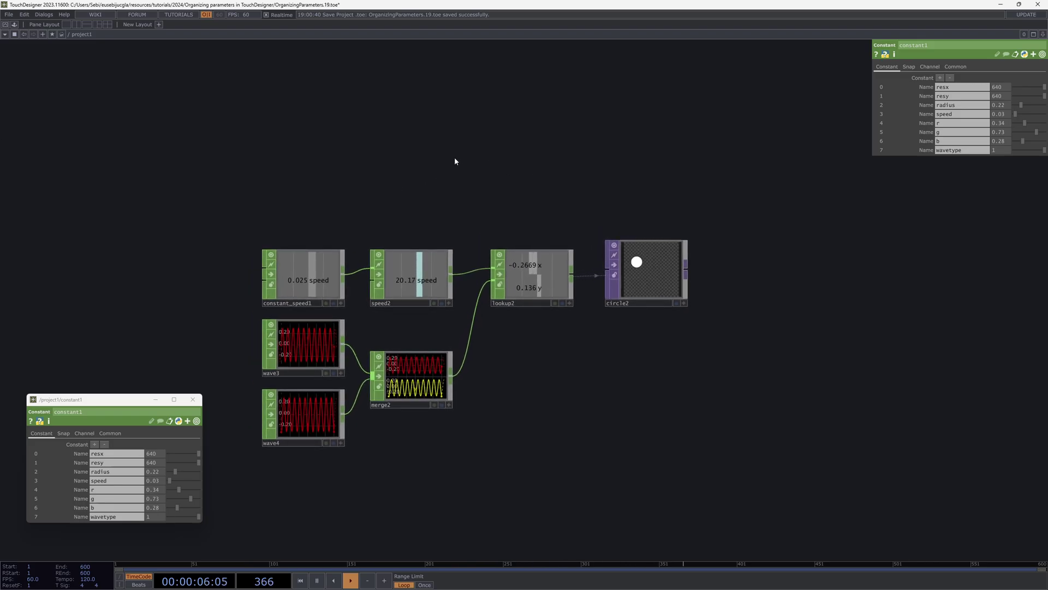
key("Tab")
left_click(315, 43)
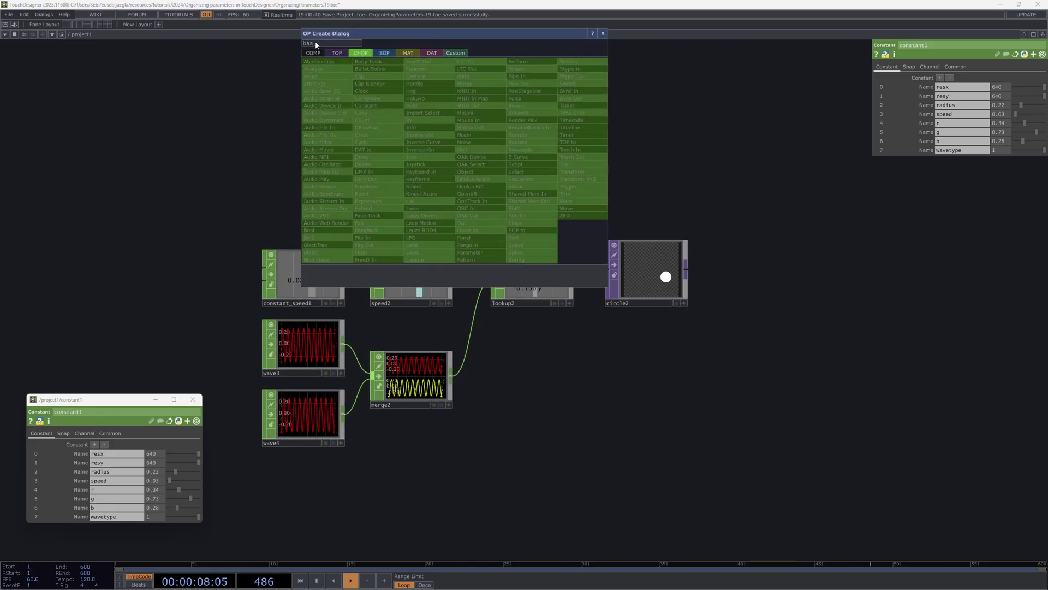
left_click(318, 52)
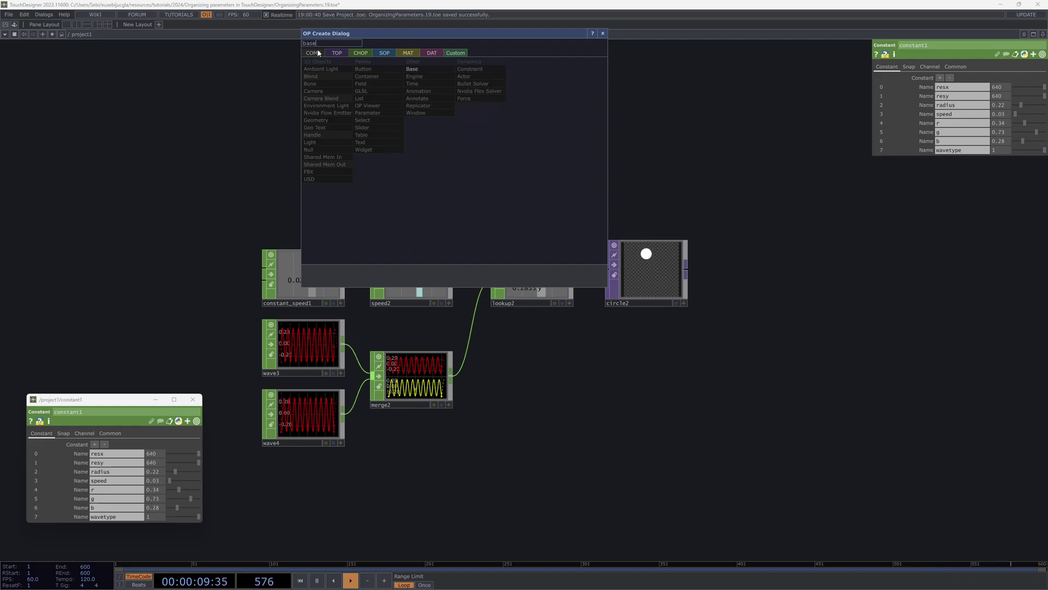
left_click(422, 69)
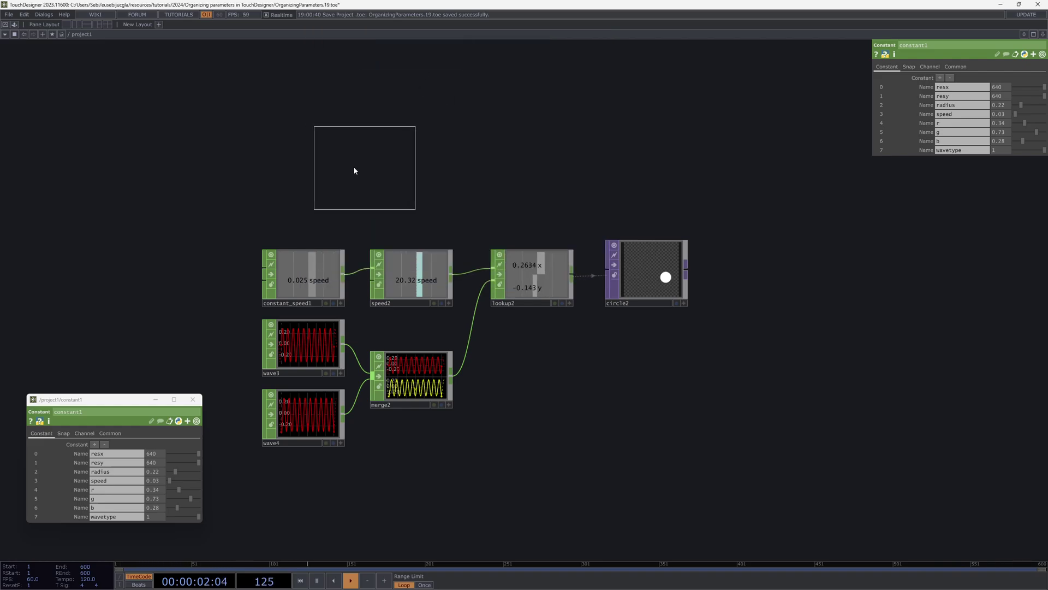
left_click(310, 162)
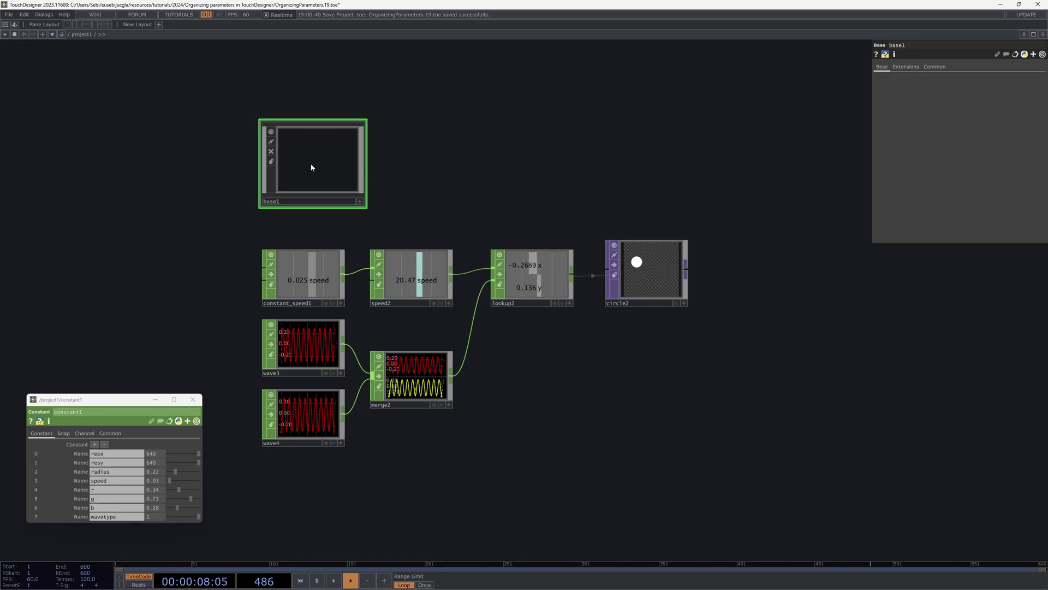
Open the Component Editor for base1 and move its window beside circle2, clear of the nodes.
right_click(311, 167)
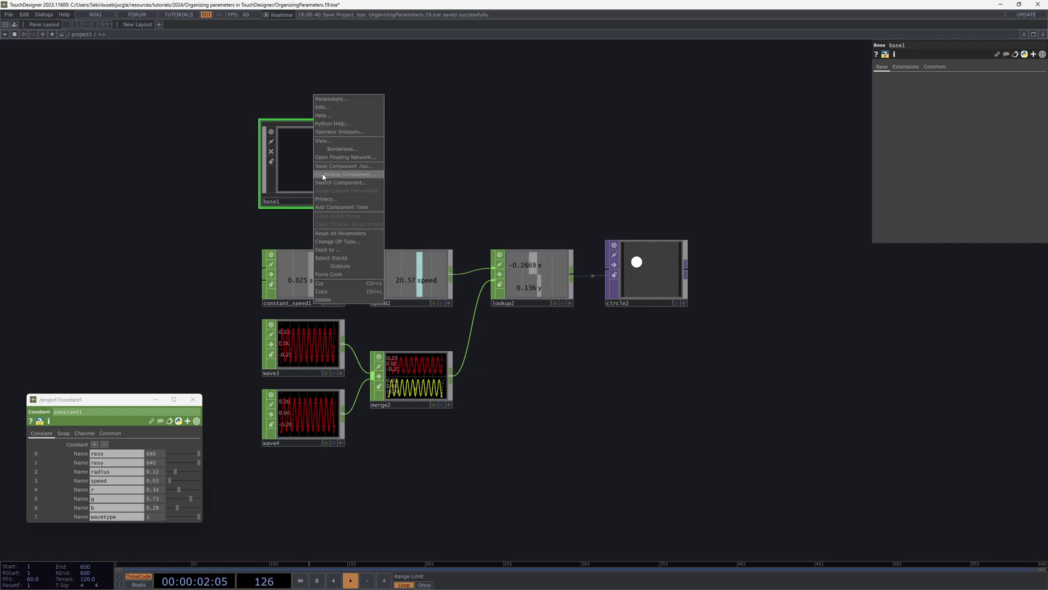
left_click(324, 175)
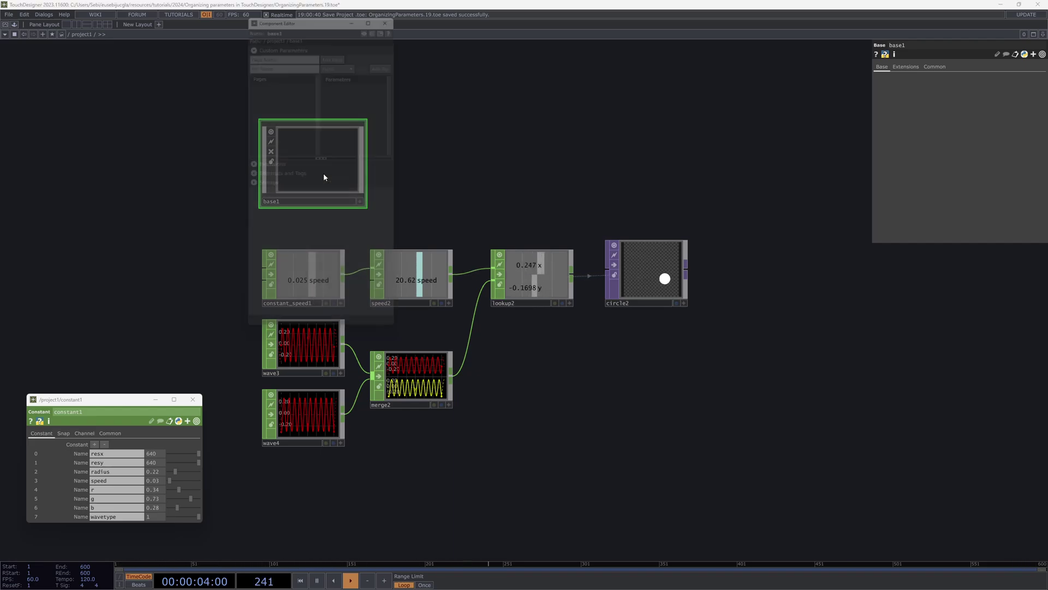
left_click_drag(281, 10, 576, 138)
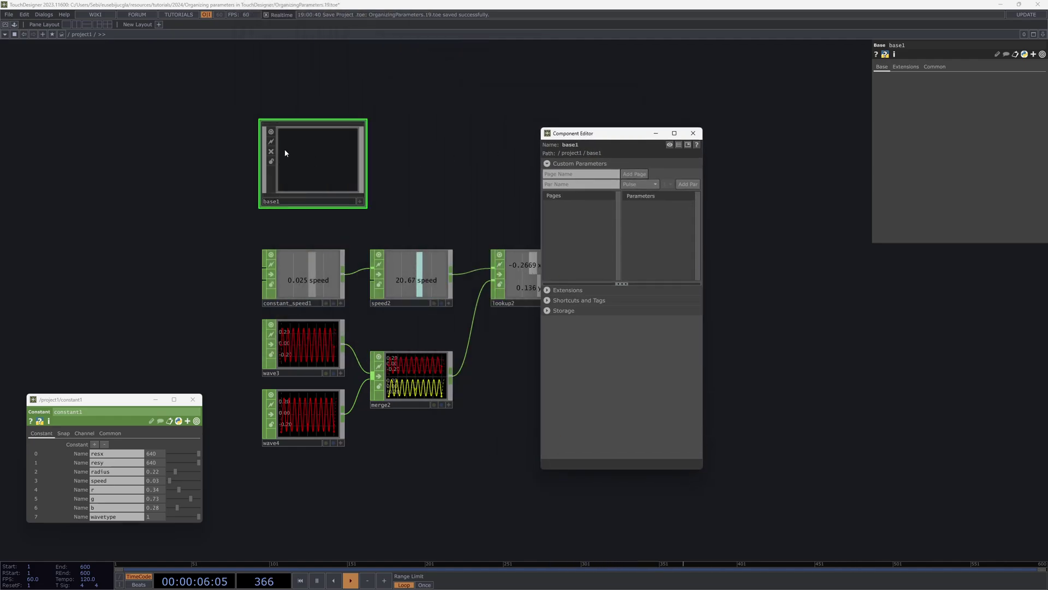
right_click(310, 157)
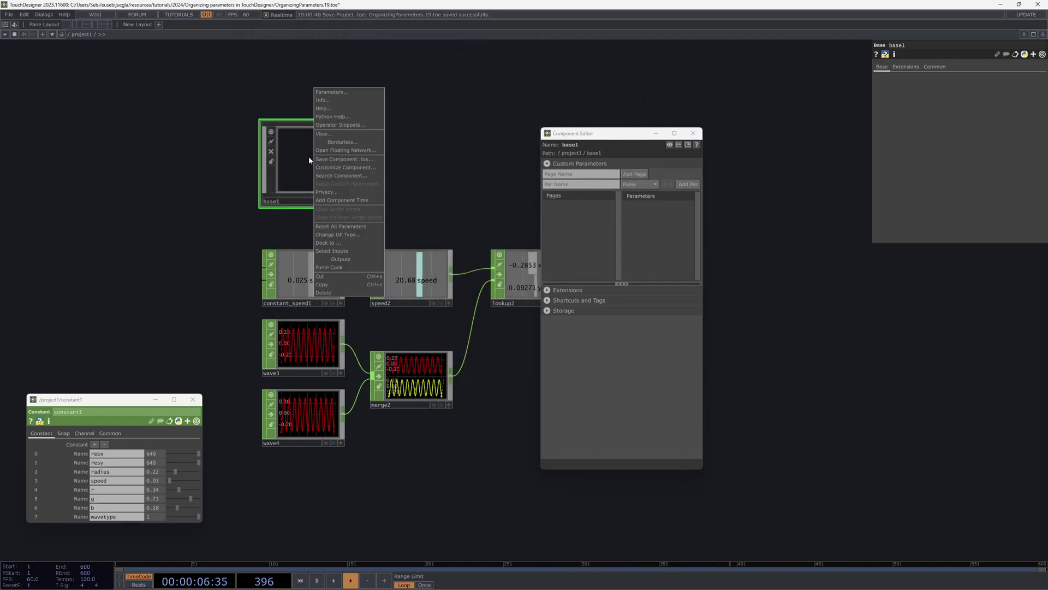
left_click(348, 169)
left_click_drag(320, 9, 750, 139)
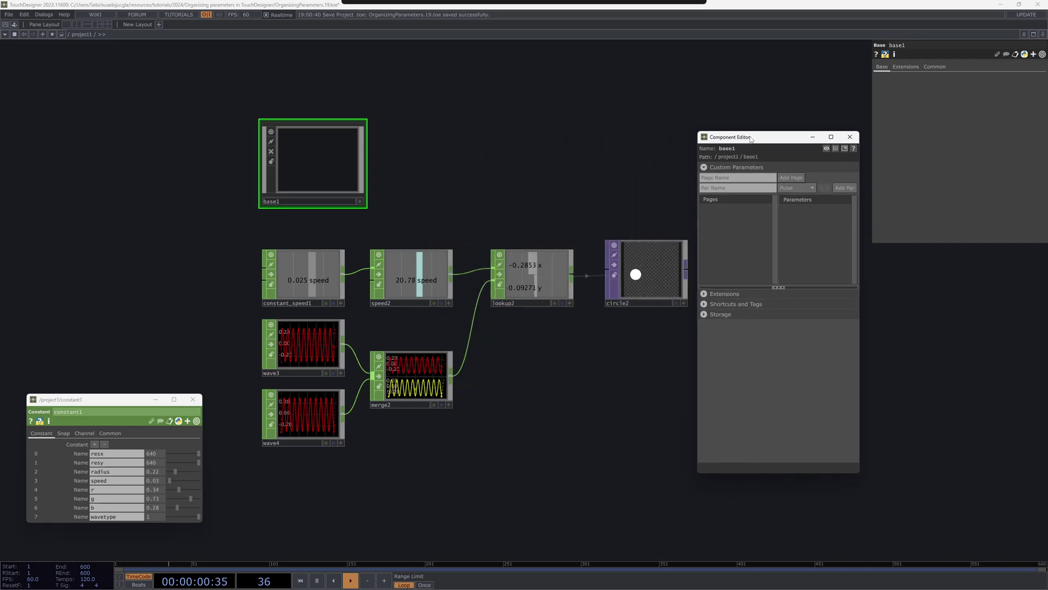
Add a custom parameter page named Settings to base1.
left_click(744, 182)
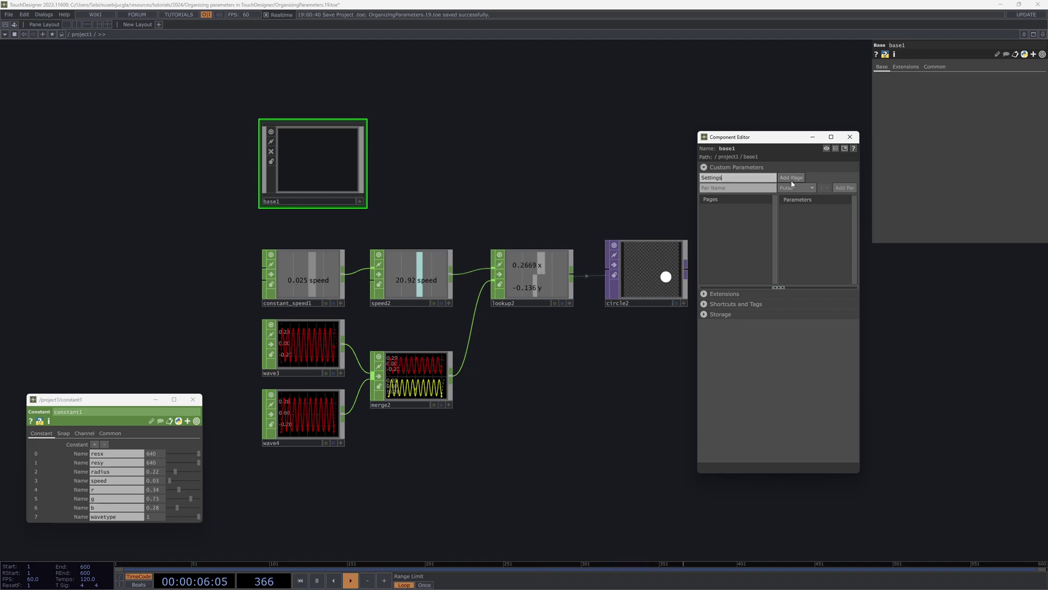
key("Return")
left_click(886, 80)
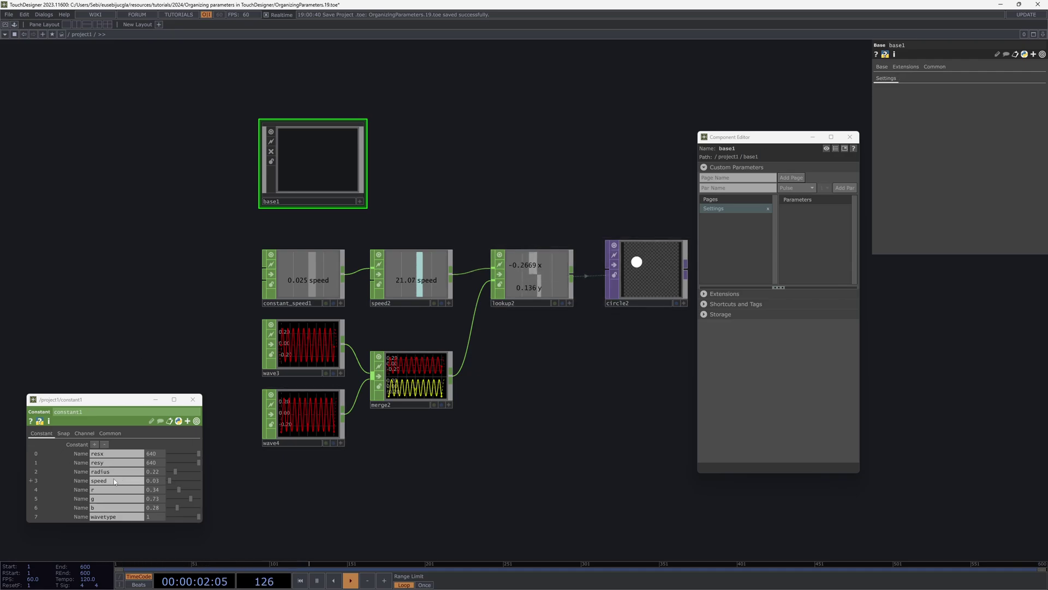
Add a Float custom parameter named Radius to base1's Settings page.
left_click_drag(113, 473, 88, 479)
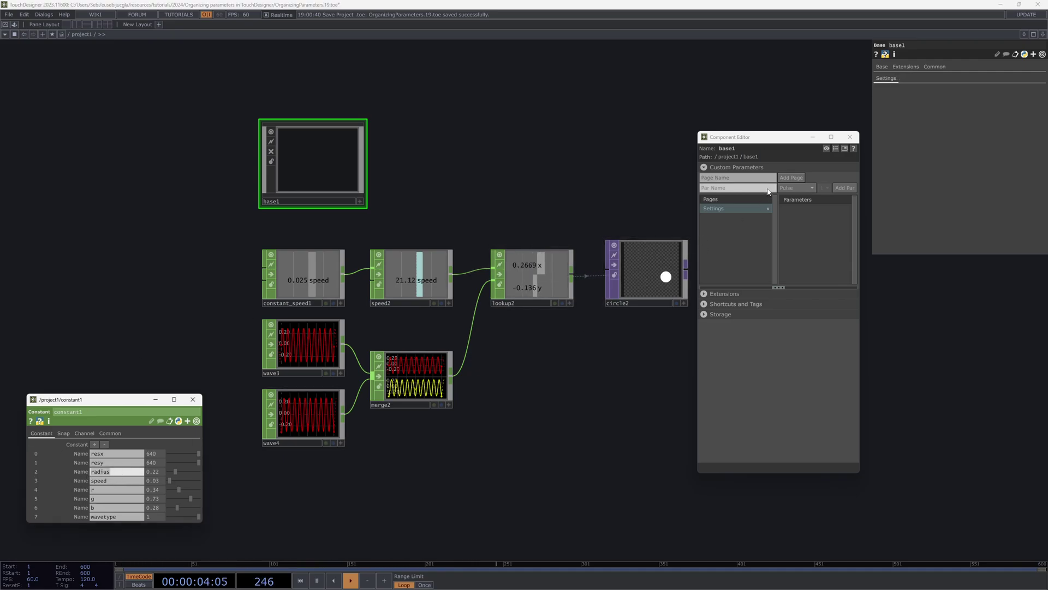
left_click(794, 190)
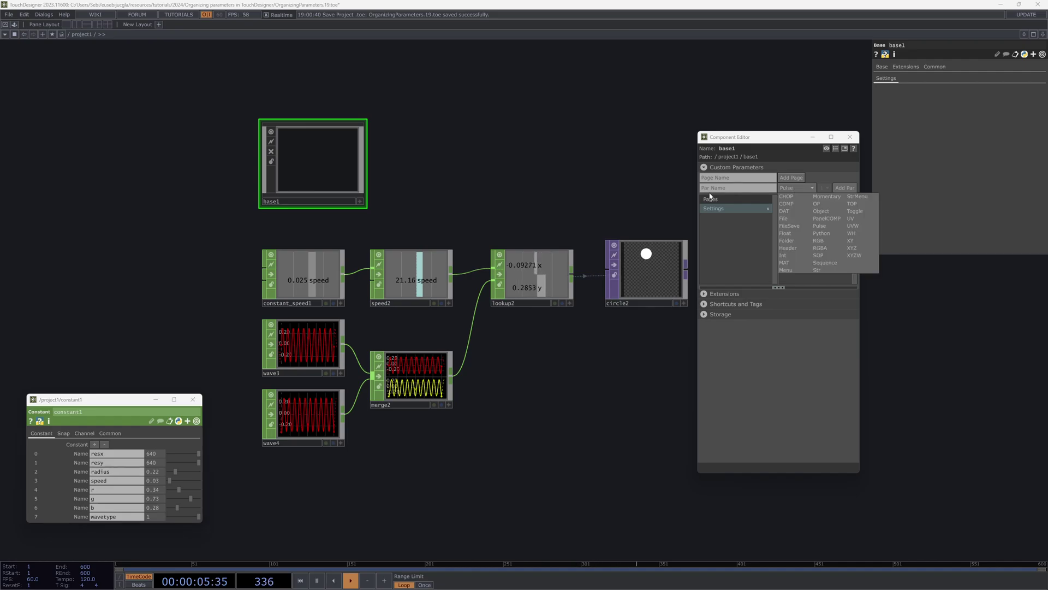
left_click(785, 233)
left_click(758, 189)
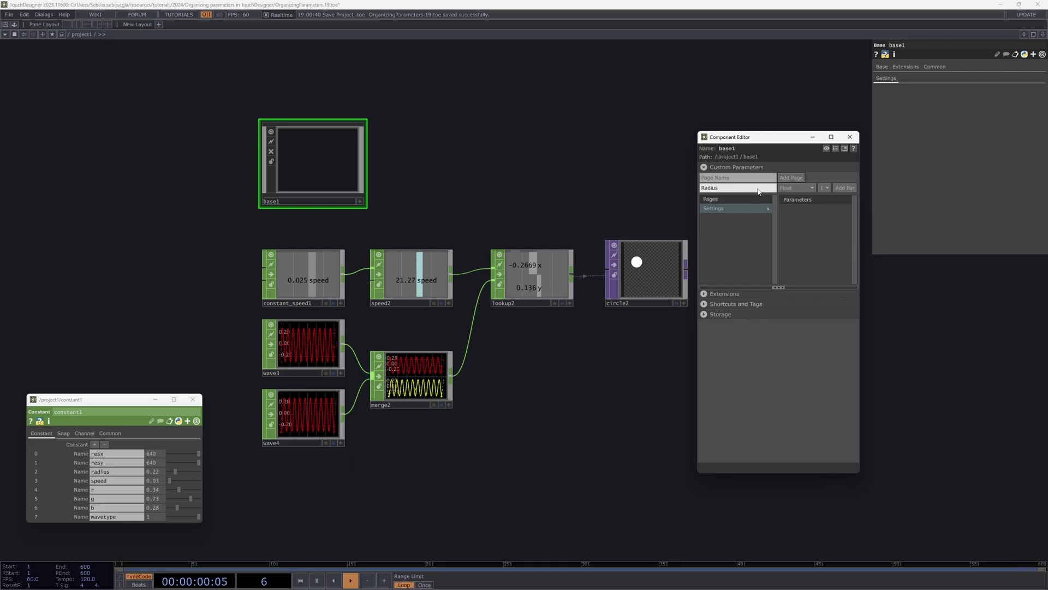
left_click(843, 187)
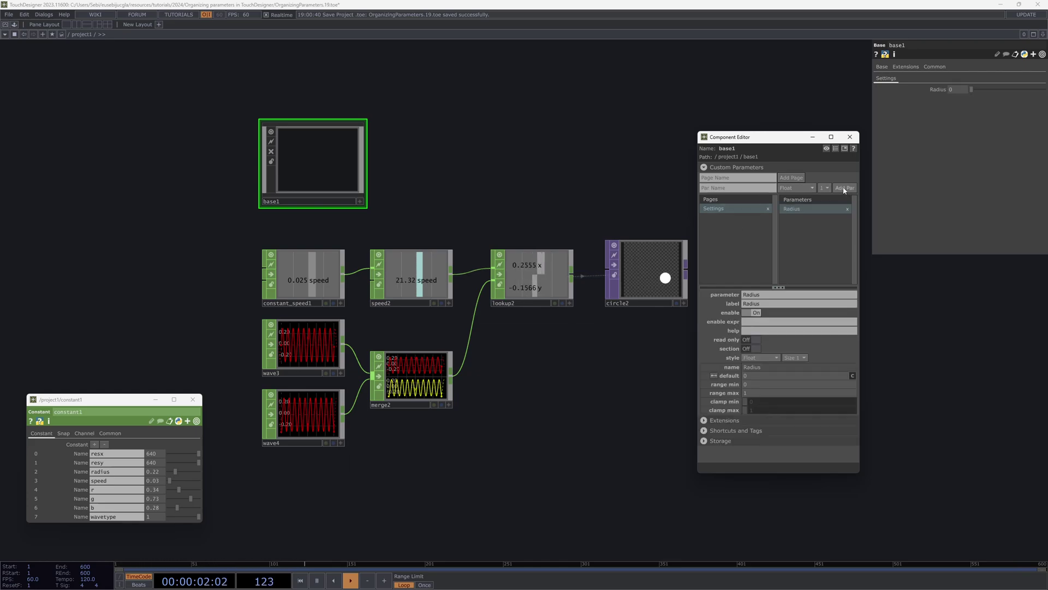
Raise base1's Radius to 1 and set constant1's radius channel to 0.2.
left_click_drag(974, 90, 1022, 92)
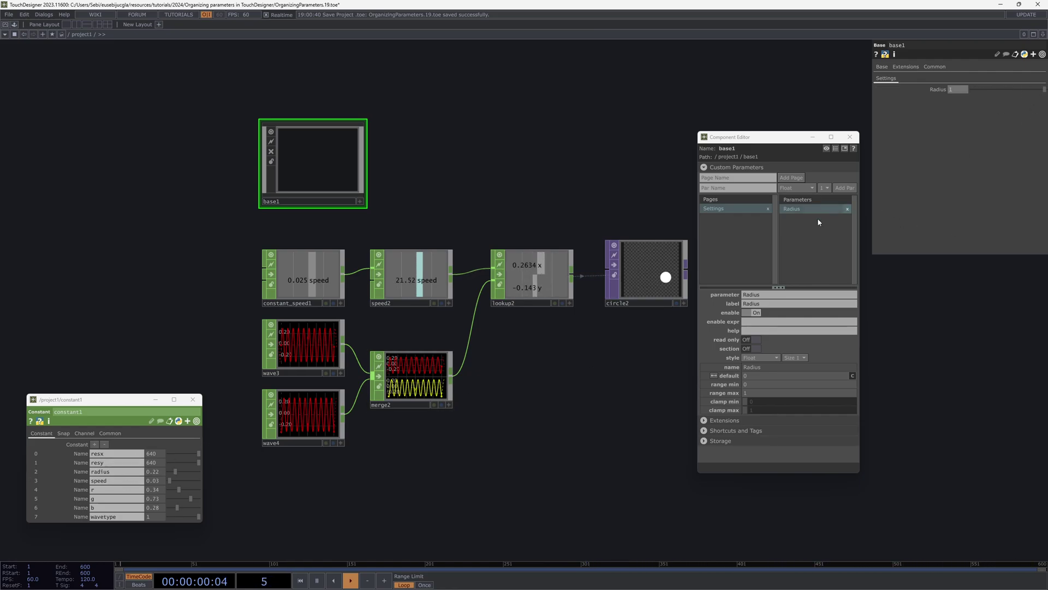
left_click_drag(751, 393, 738, 393)
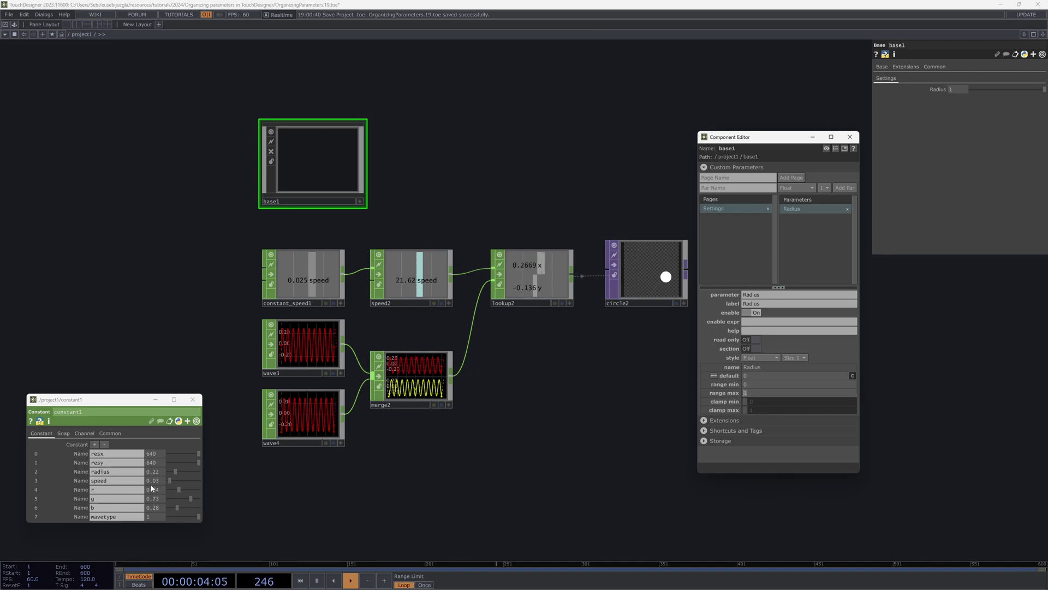
left_click_drag(233, 350, 614, 317)
left_click_drag(257, 351, 468, 356)
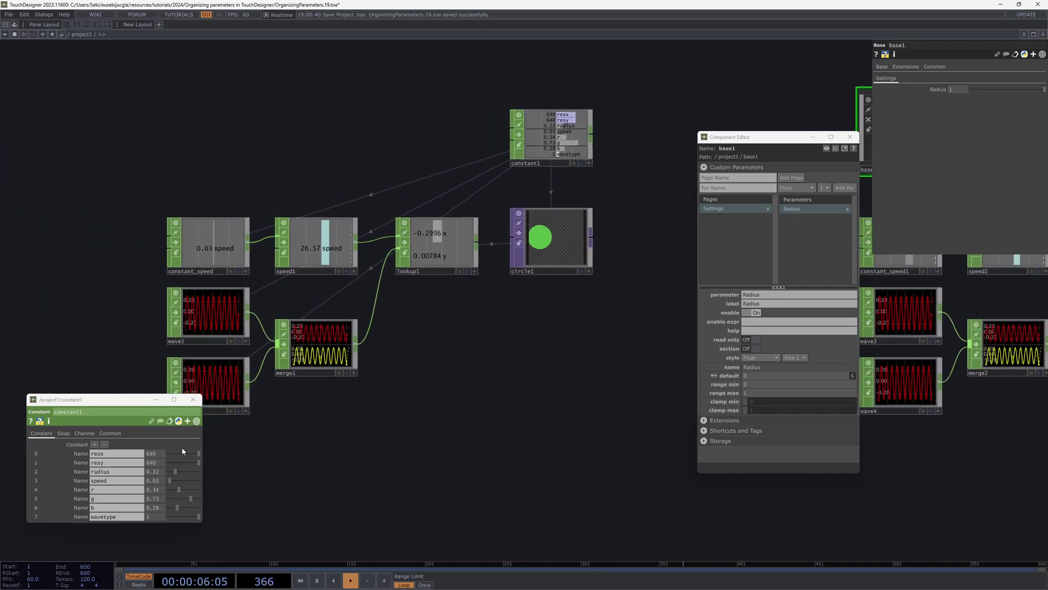
mouse_move(178, 473)
left_mouse_down()
mouse_move(199, 472)
mouse_move(189, 472)
left_mouse_up()
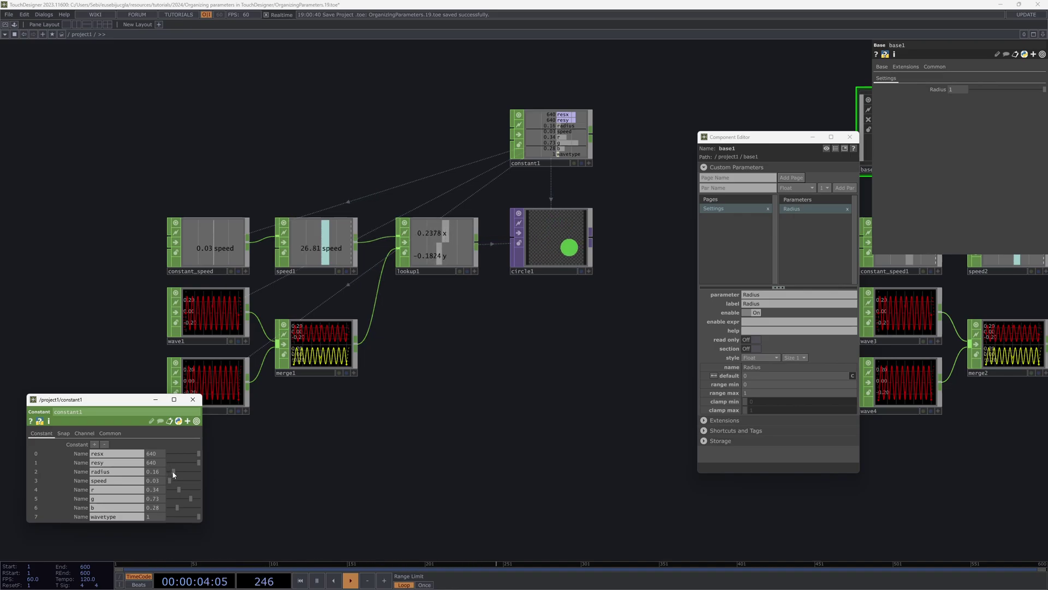
left_click_drag(174, 472, 174, 473)
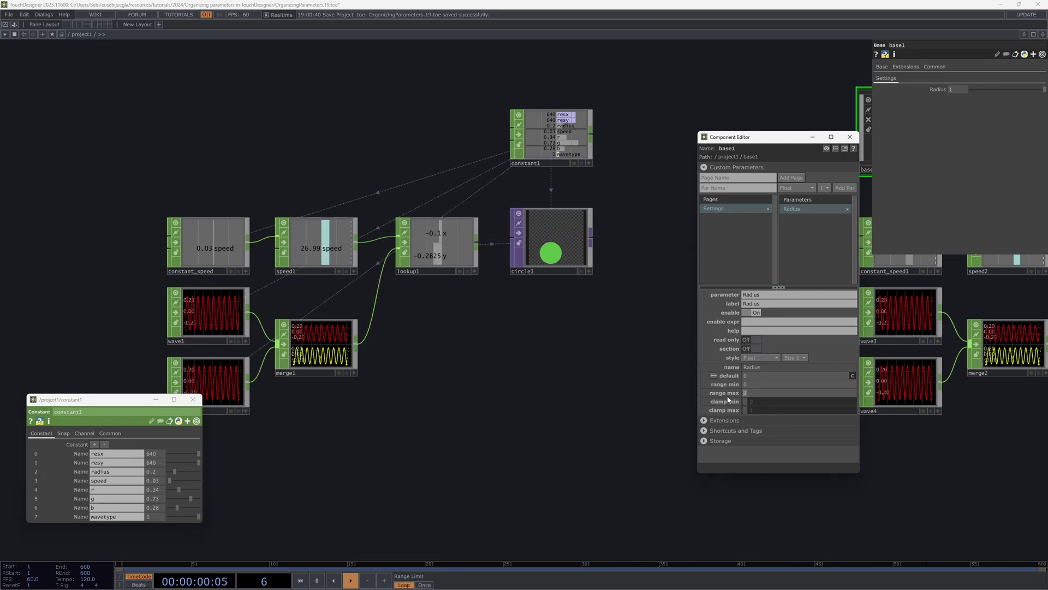
Set the Radius parameter's range maximum to 0.2 and range minimum to 0.1.
type("0.2")
key("Return")
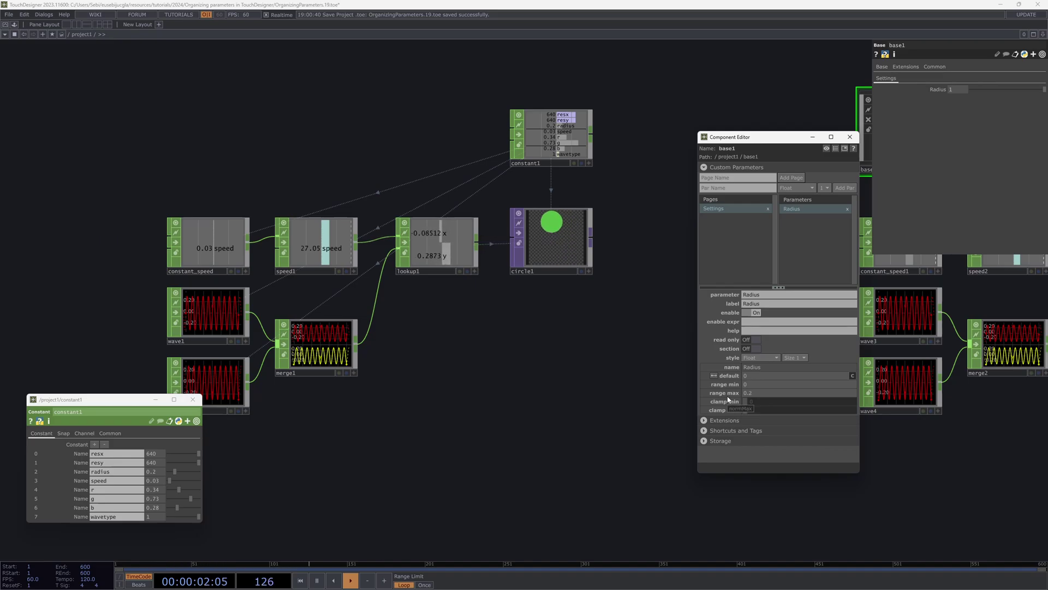
key("shift+Tab")
type("0.1")
key("Return")
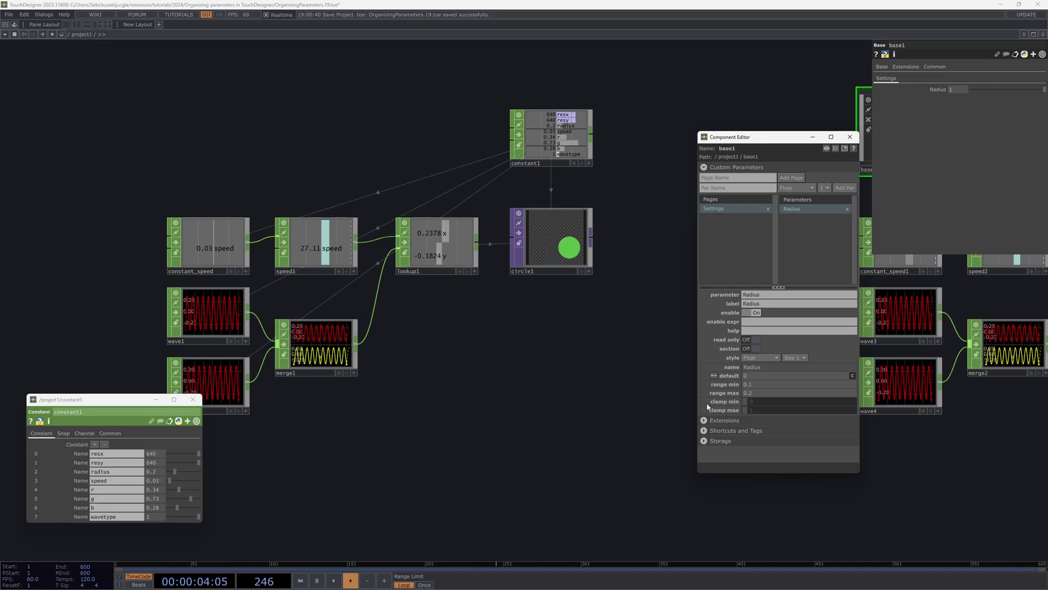
Try base1's Radius slider across its range and leave it at 0.2.
left_click_drag(534, 361, 268, 371)
left_click_drag(674, 440, 404, 457)
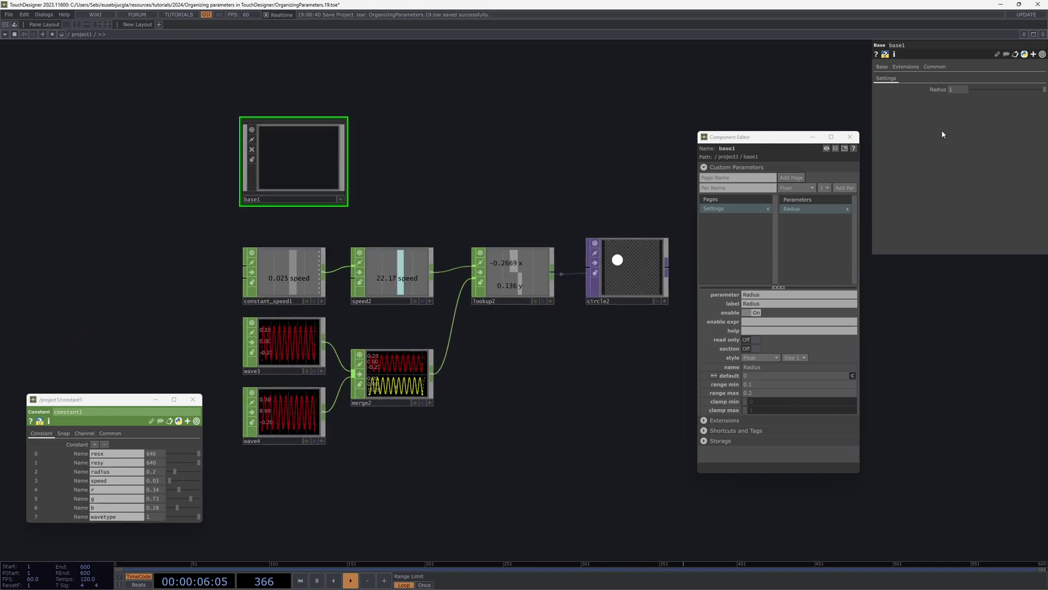
left_click_drag(982, 92, 1014, 92)
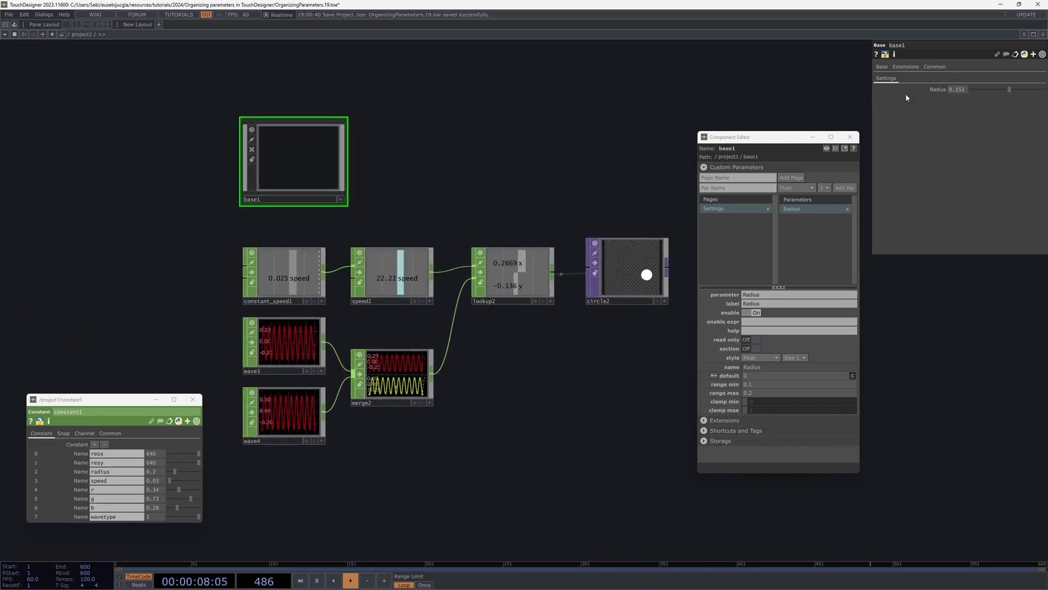
left_click_drag(906, 95, 1046, 92)
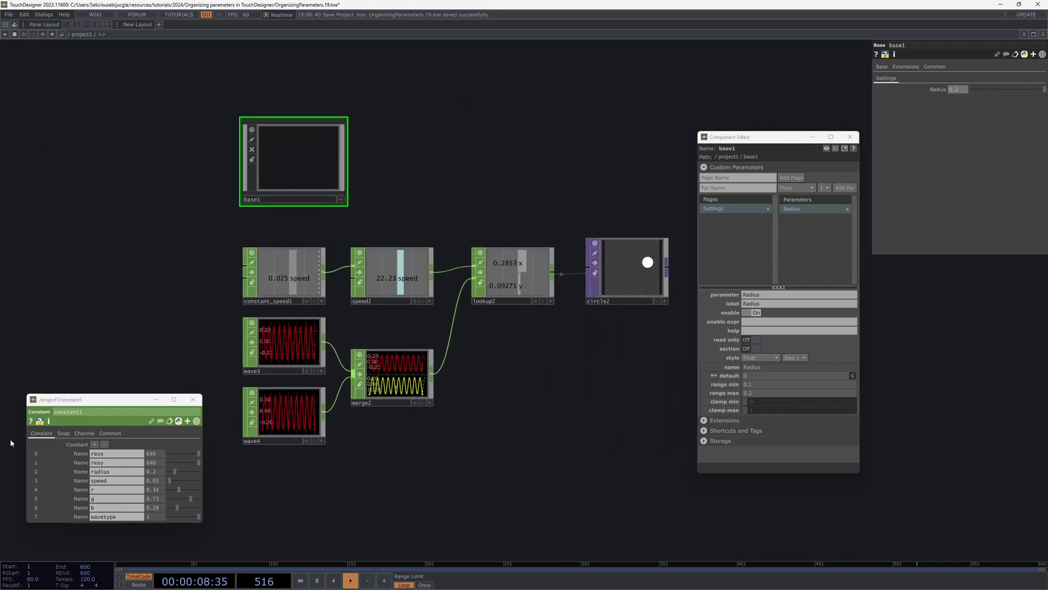
Paste base1's Radius parameter as a reference into circle2's Radius and test it by lowering base1's Radius to 0.1.
right_click(939, 89)
left_click(838, 54)
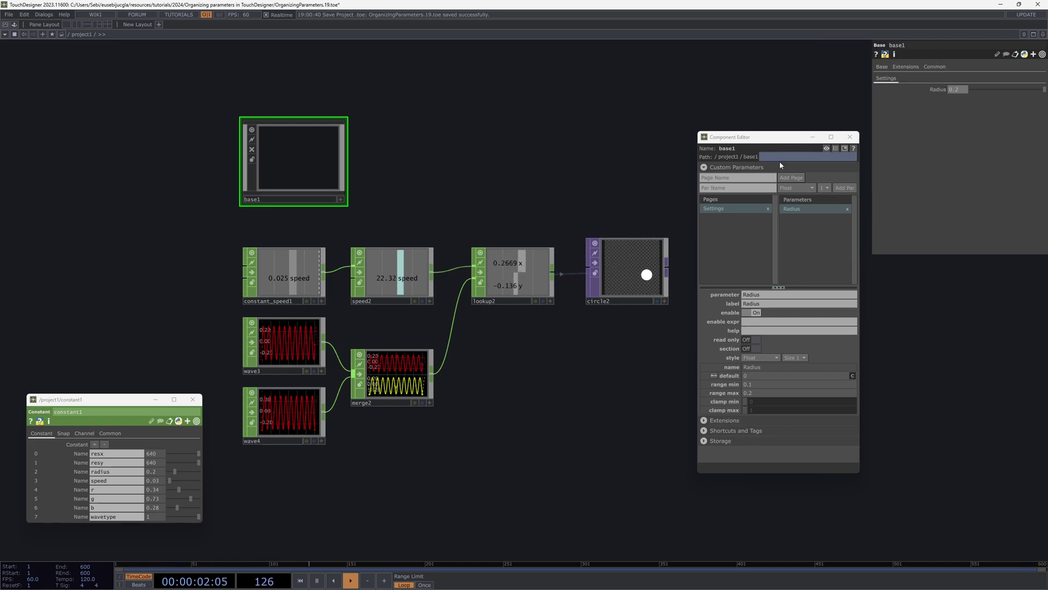
left_click(654, 260)
right_click(878, 101)
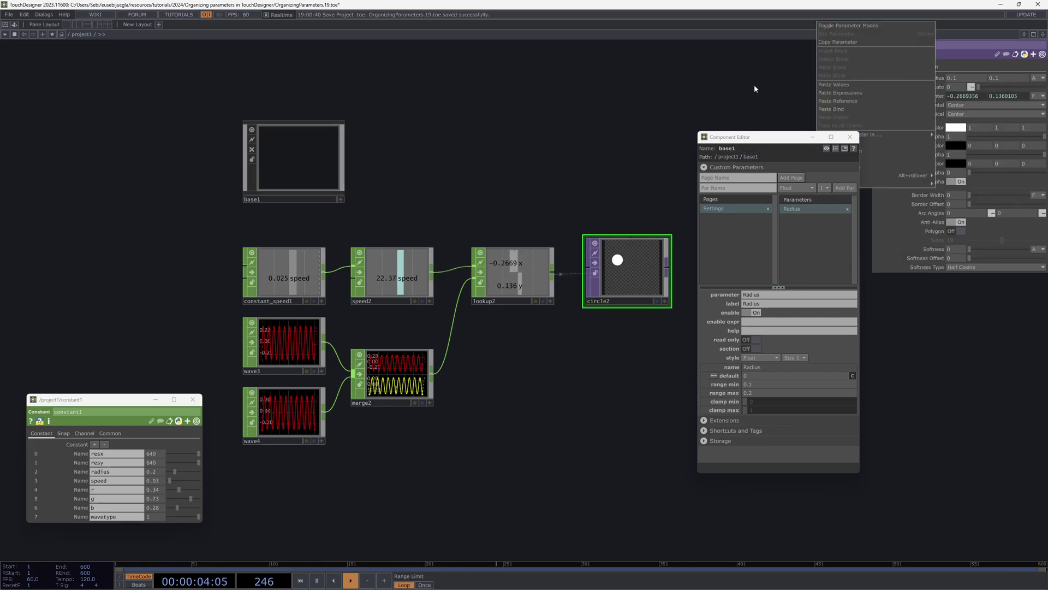
left_click(870, 101)
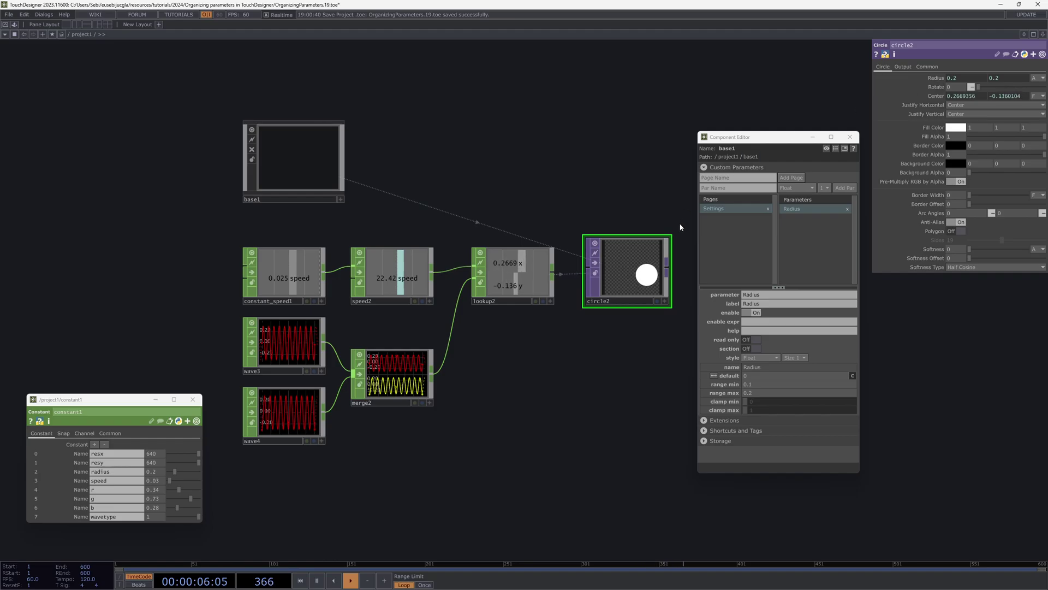
left_click(326, 165)
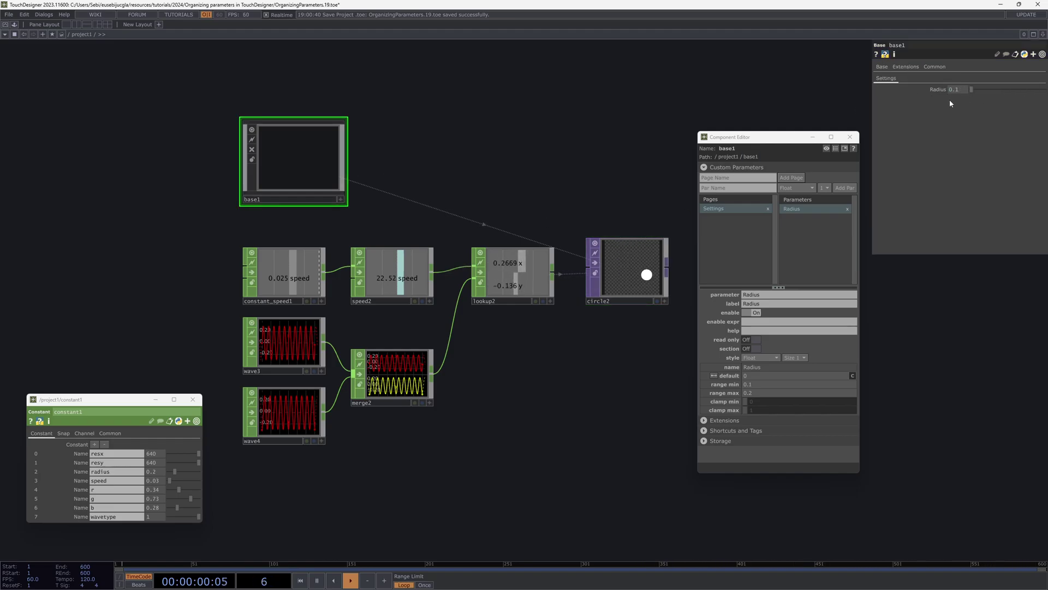
left_click_drag(977, 106, 924, 105)
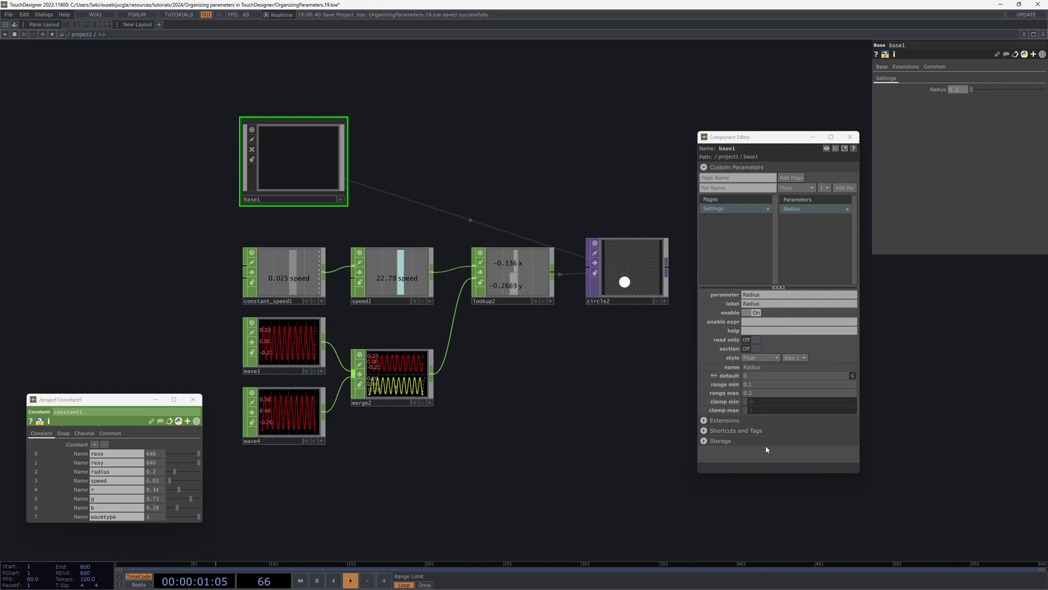
Enable minimum and maximum clamping for the Radius parameter, with clamp max set to 0.2.
left_click(745, 410)
left_click(745, 402)
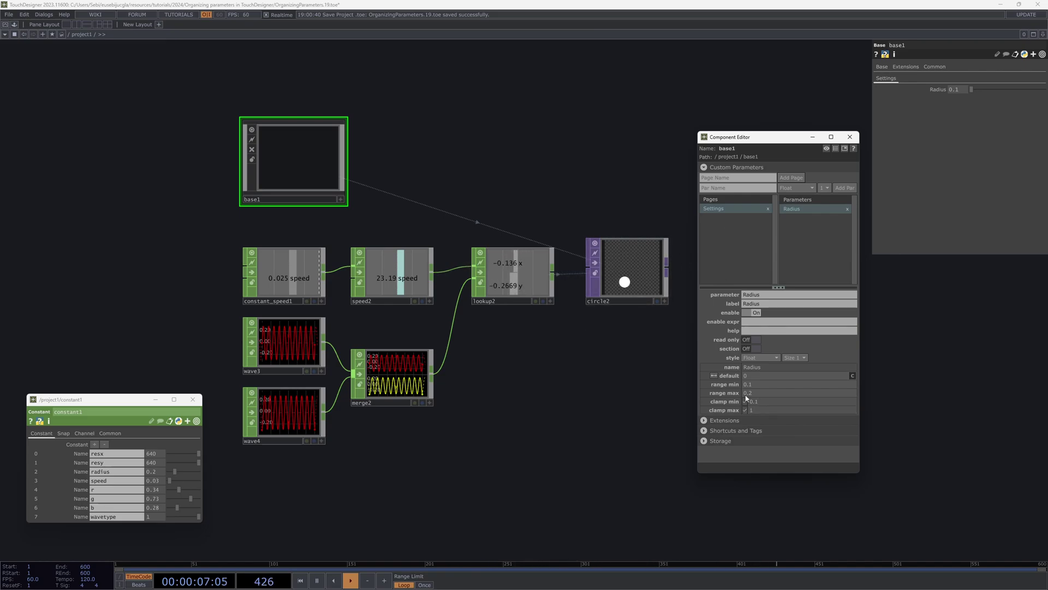
left_click(771, 412)
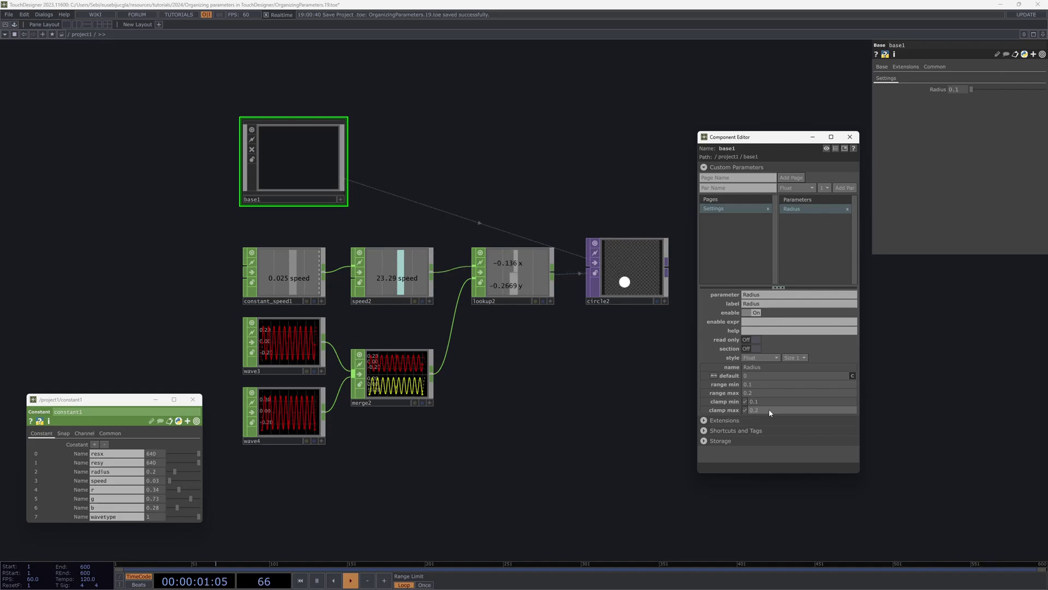
key("Return")
Turn off both Radius clamps and try value-ladder adjustments on base1's Radius.
left_click(744, 410)
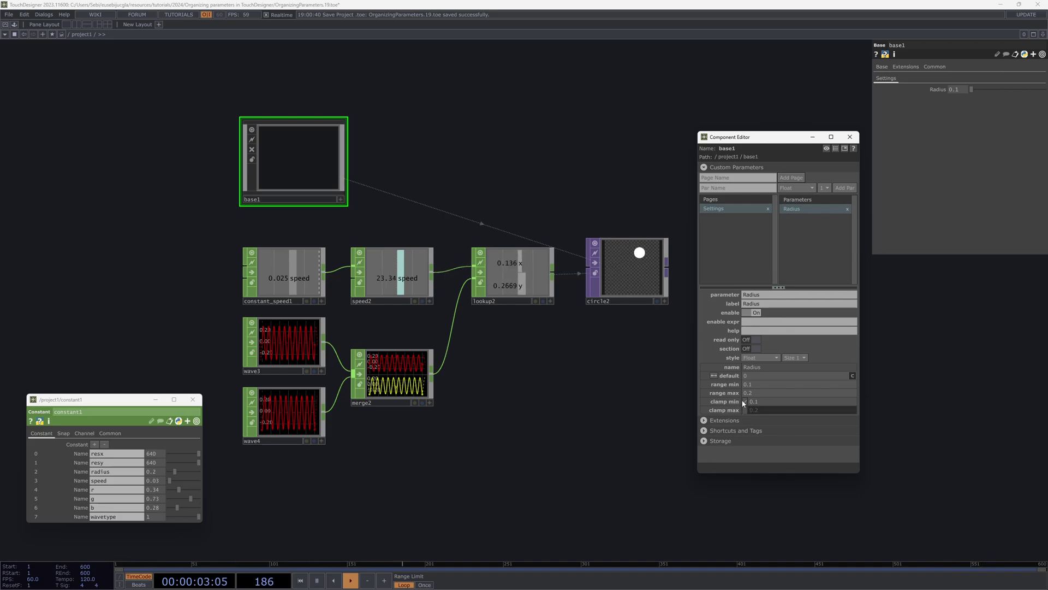
left_click(744, 402)
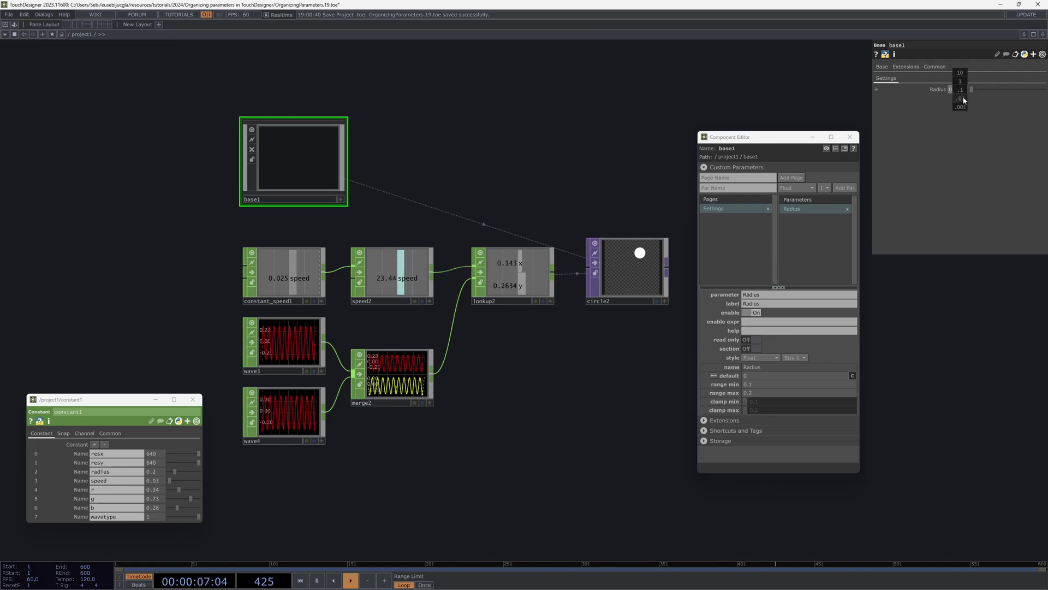
middle_click_drag(961, 101, 953, 101)
Re-enable the Radius parameter's minimum and maximum clamps while testing base1's Radius with 3 and at its 0.2 limit.
left_click(745, 401)
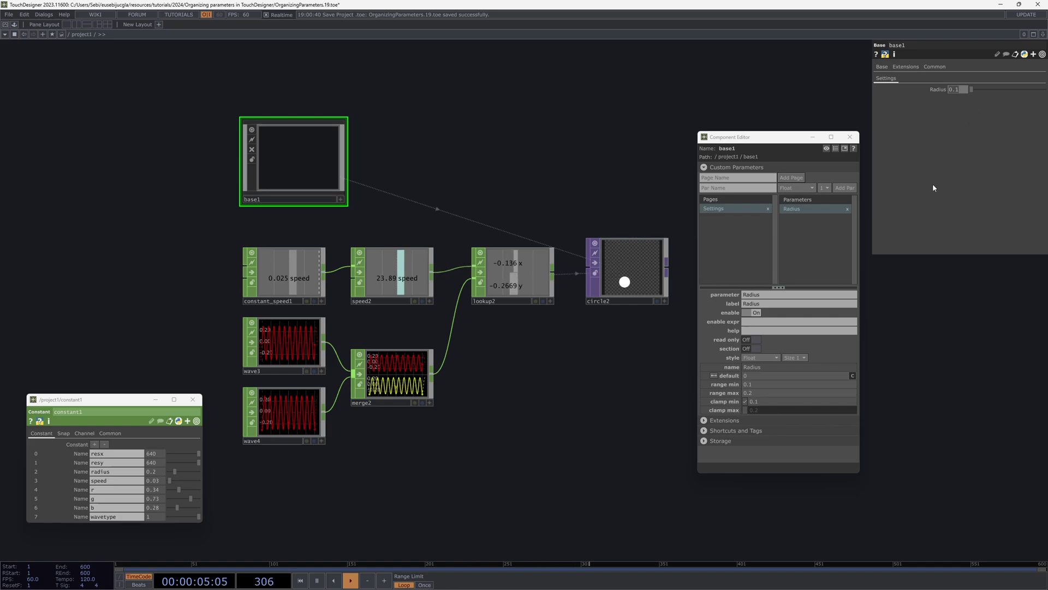
type("3")
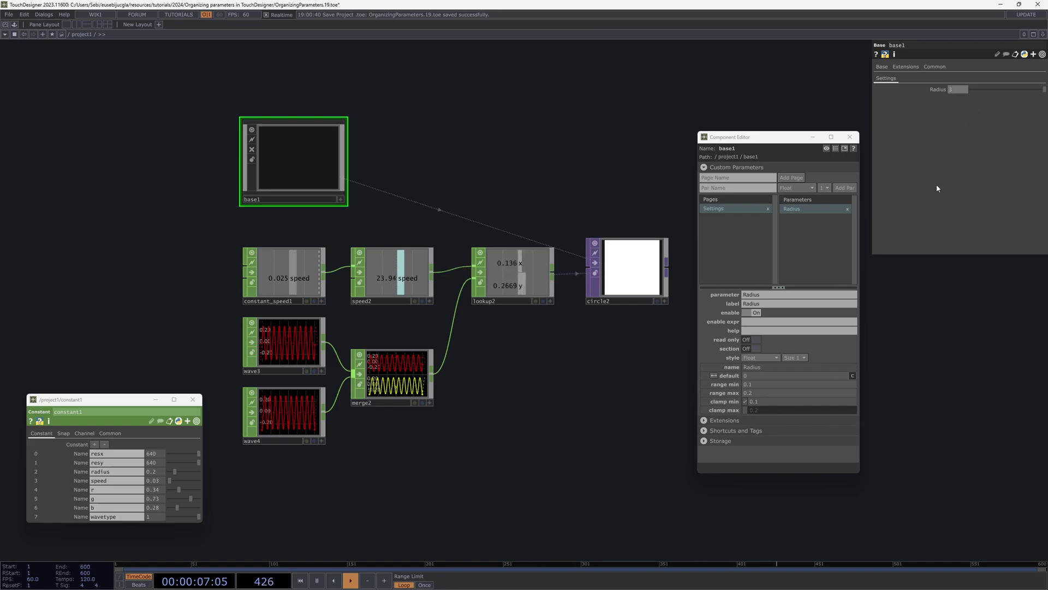
left_click(745, 410)
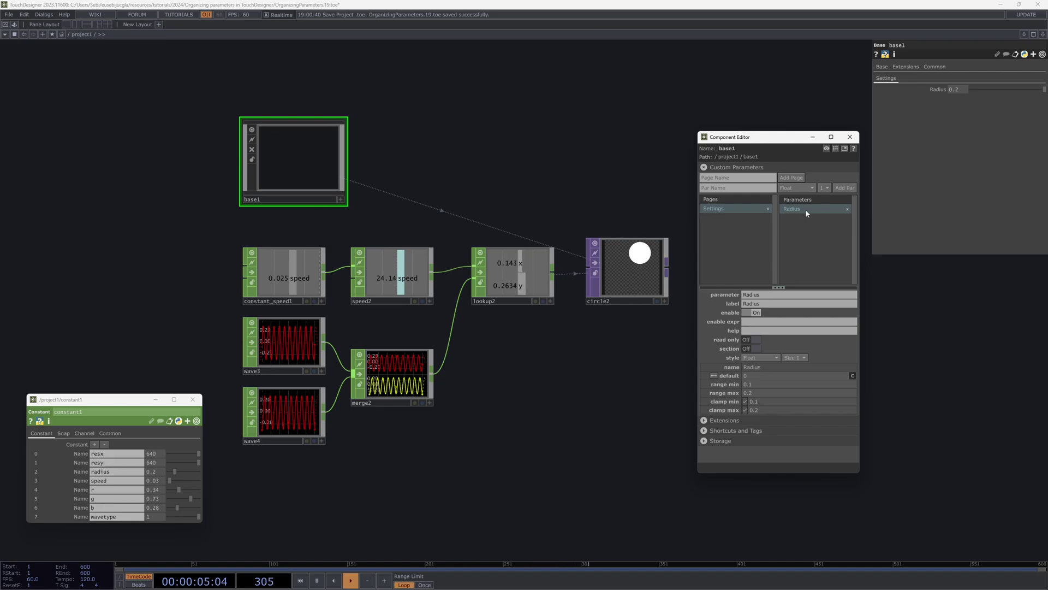
mouse_move(1041, 89)
left_mouse_down()
mouse_move(944, 98)
mouse_move(1044, 95)
left_mouse_up()
left_click_drag(955, 92, 951, 177)
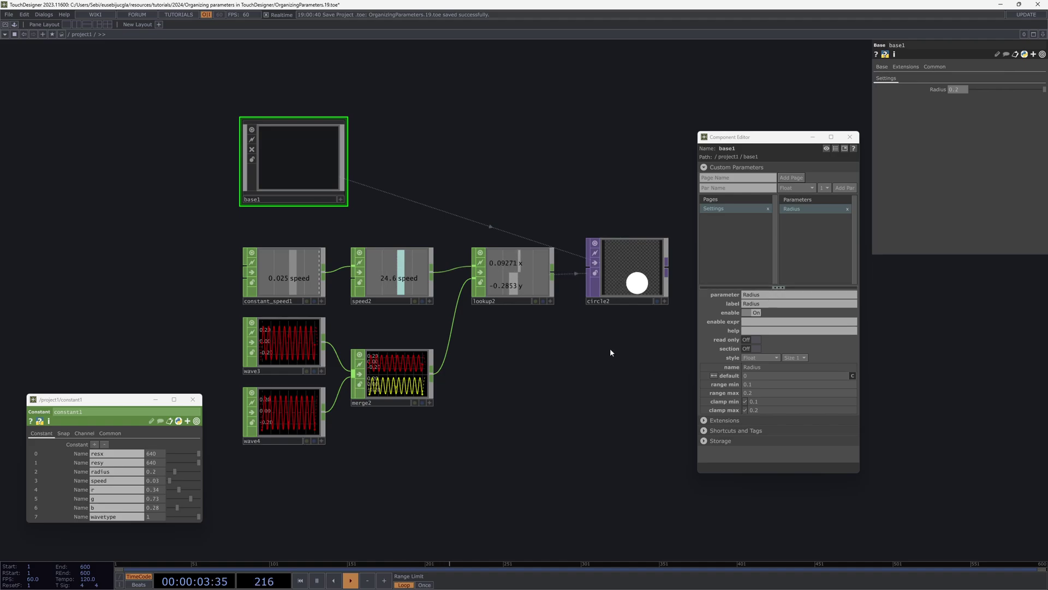
Show circle1's Fill Color expressions and set constant1's r, g and b channels to 0.43, 0.54 and 0.59.
left_click_drag(117, 288, 665, 234)
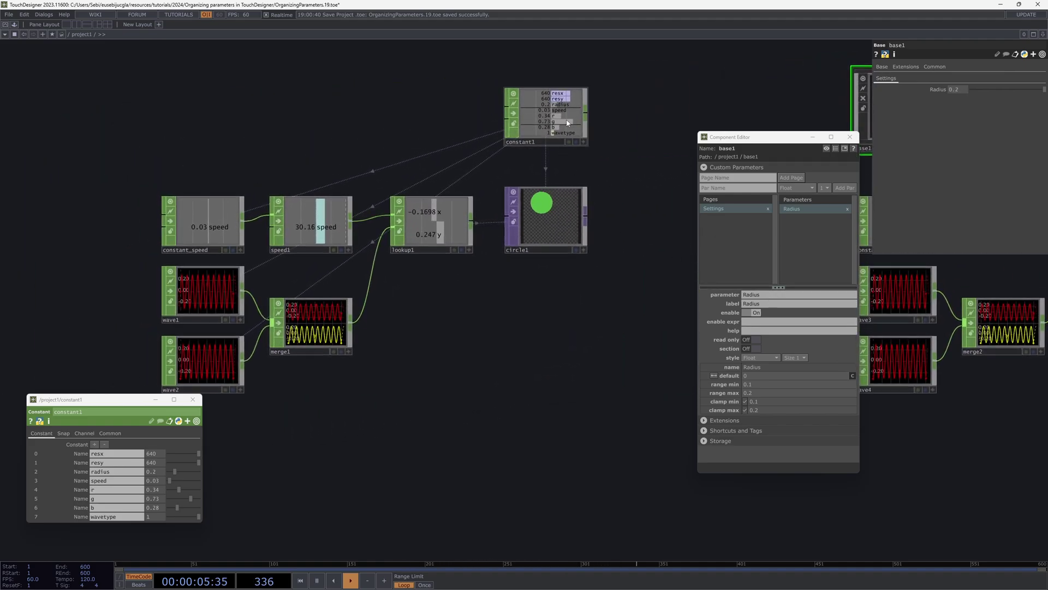
left_click_drag(607, 157, 631, 167)
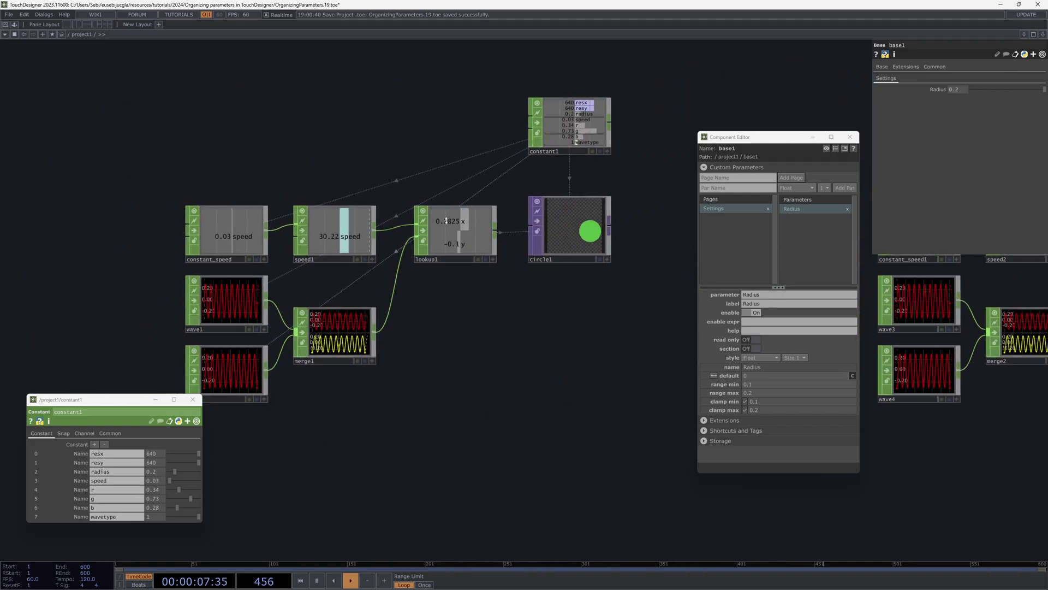
mouse_move(182, 489)
left_mouse_down()
mouse_move(203, 492)
mouse_move(174, 493)
mouse_move(183, 492)
mouse_move(184, 506)
left_mouse_up()
left_click(565, 241)
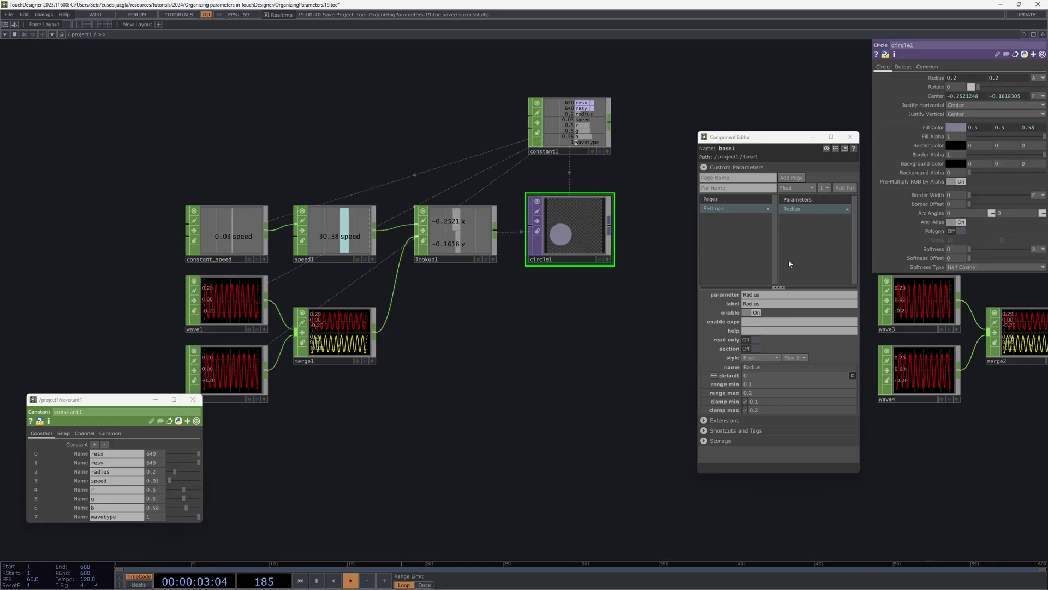
left_click(934, 128)
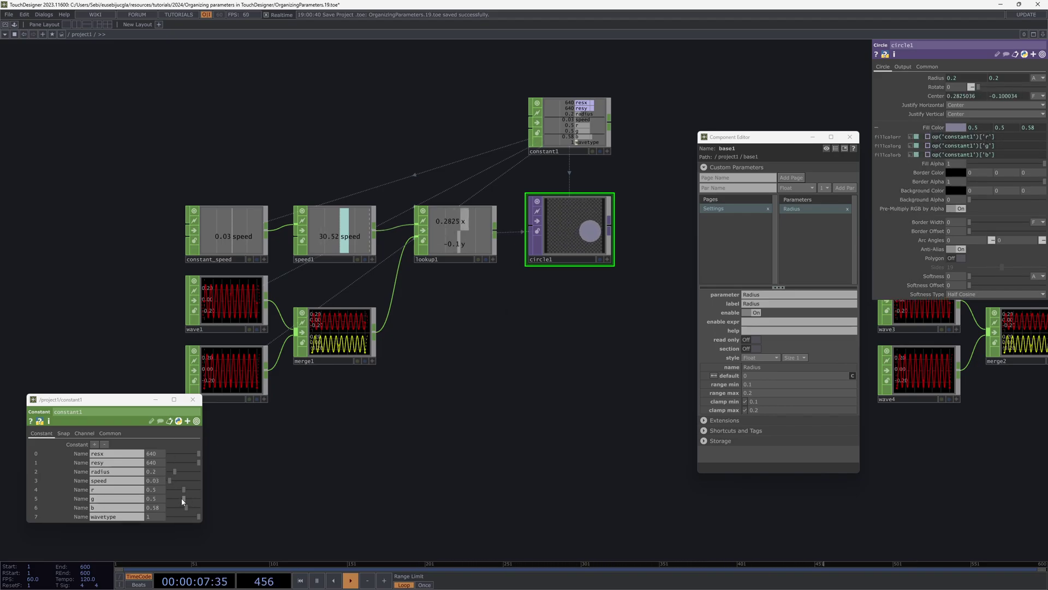
mouse_move(183, 499)
left_mouse_down()
mouse_move(173, 493)
mouse_move(186, 507)
left_mouse_up()
Add an RGB custom parameter named Color to base1's Settings page.
left_click_drag(563, 364, 435, 364)
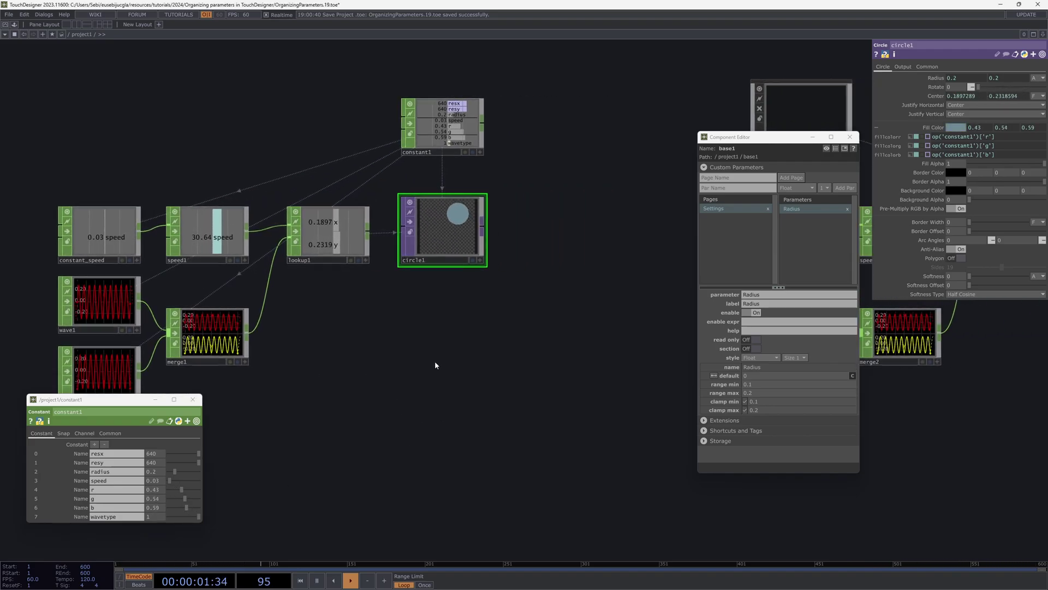
left_click_drag(864, 398, 383, 423)
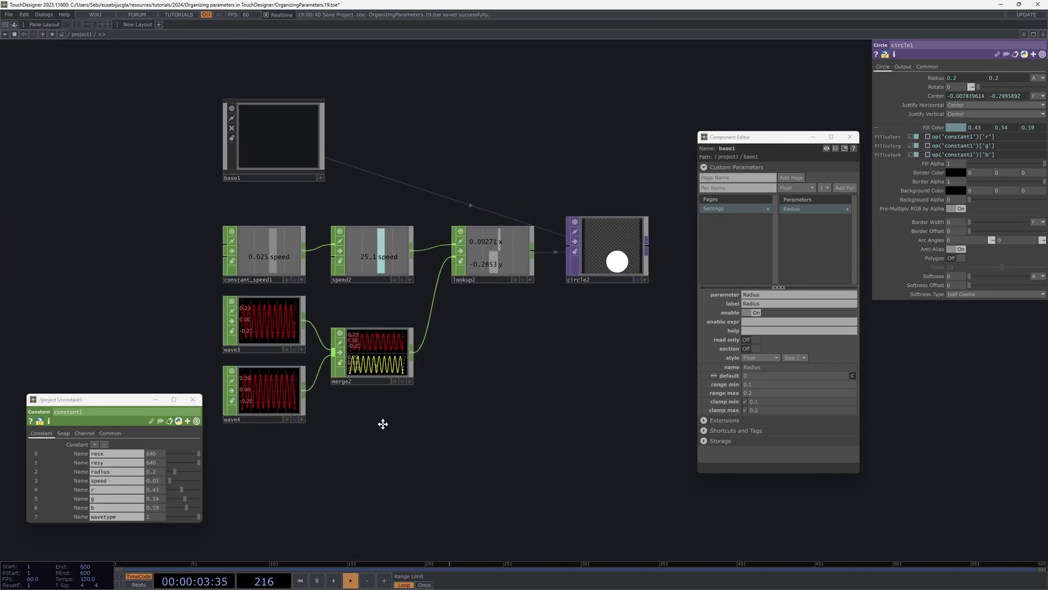
left_click(753, 188)
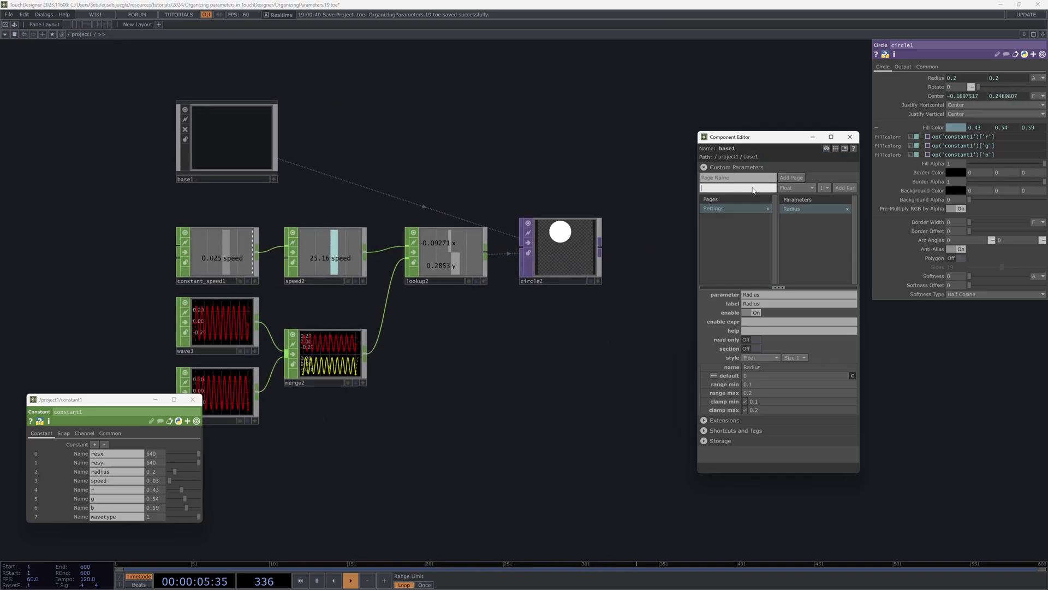
type("Color")
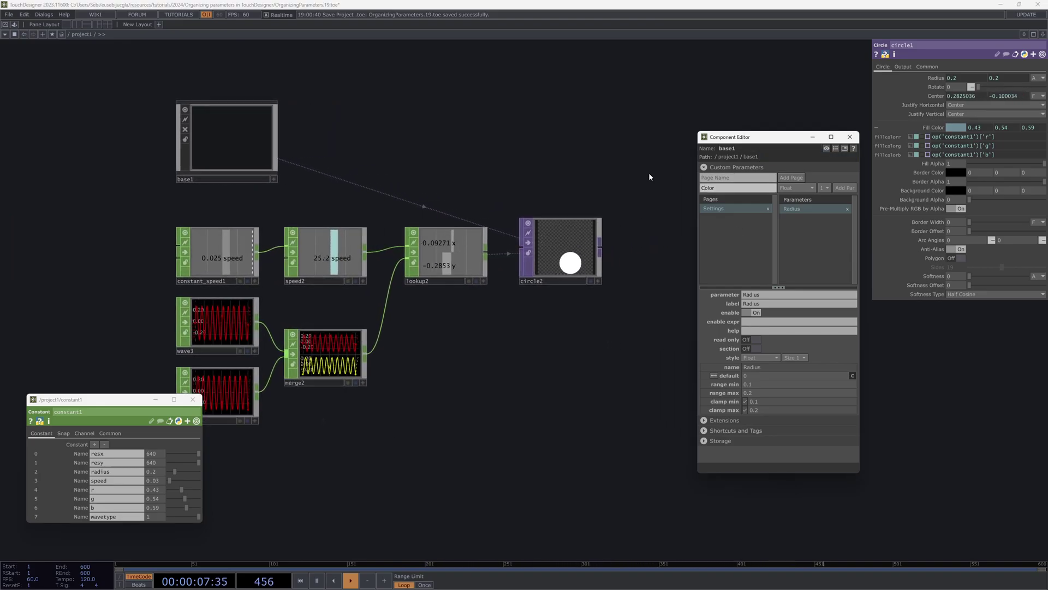
left_click(246, 140)
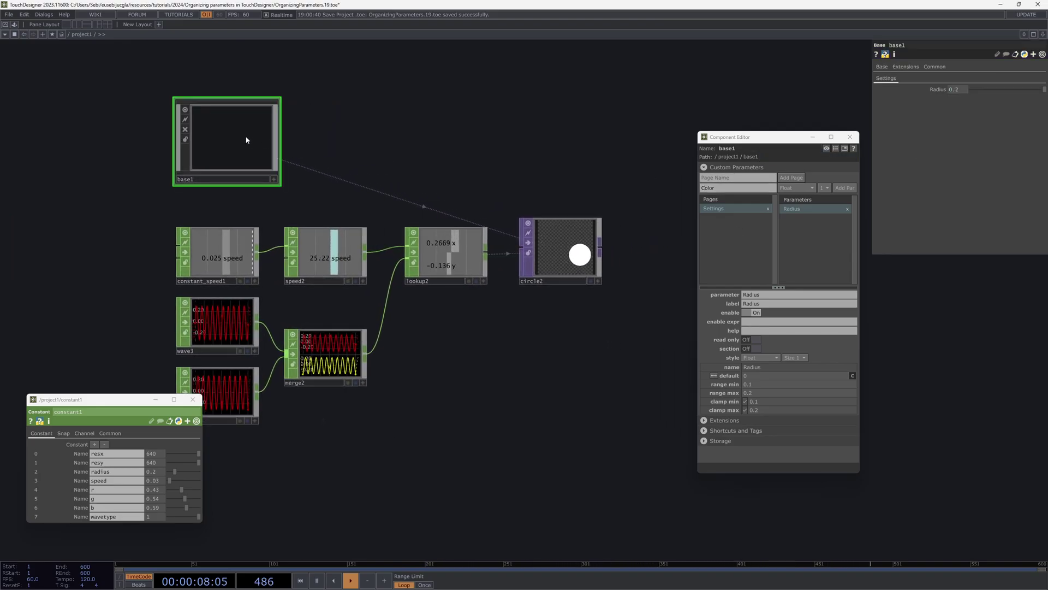
left_click(795, 188)
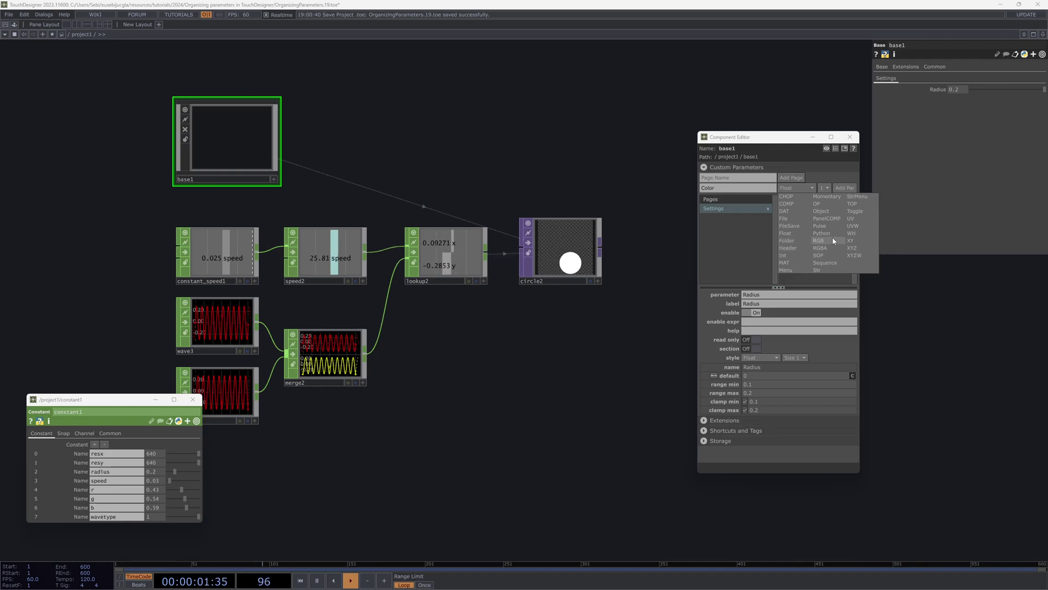
left_click(819, 244)
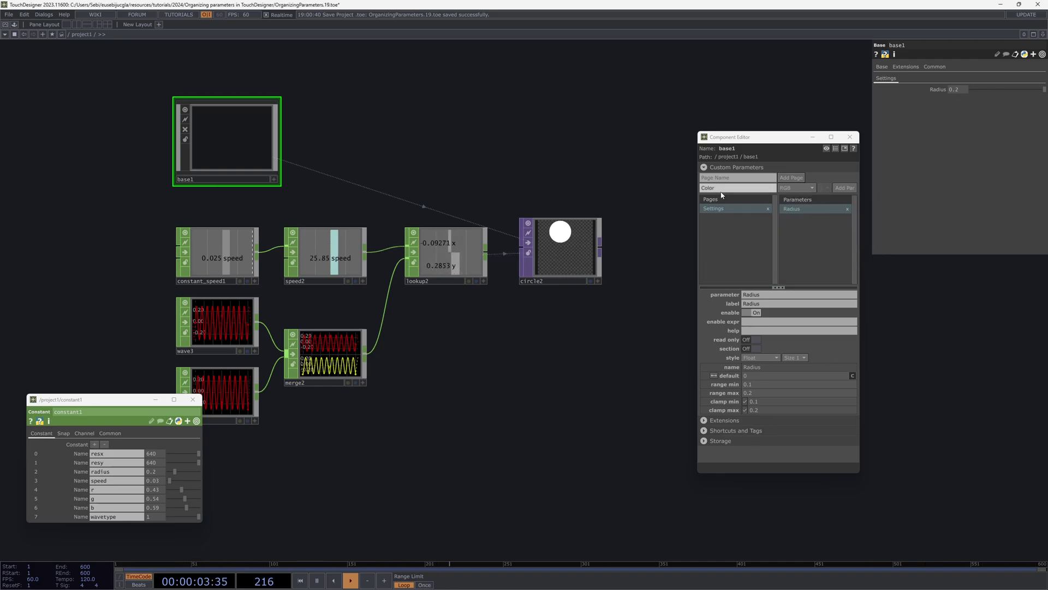
left_click(845, 188)
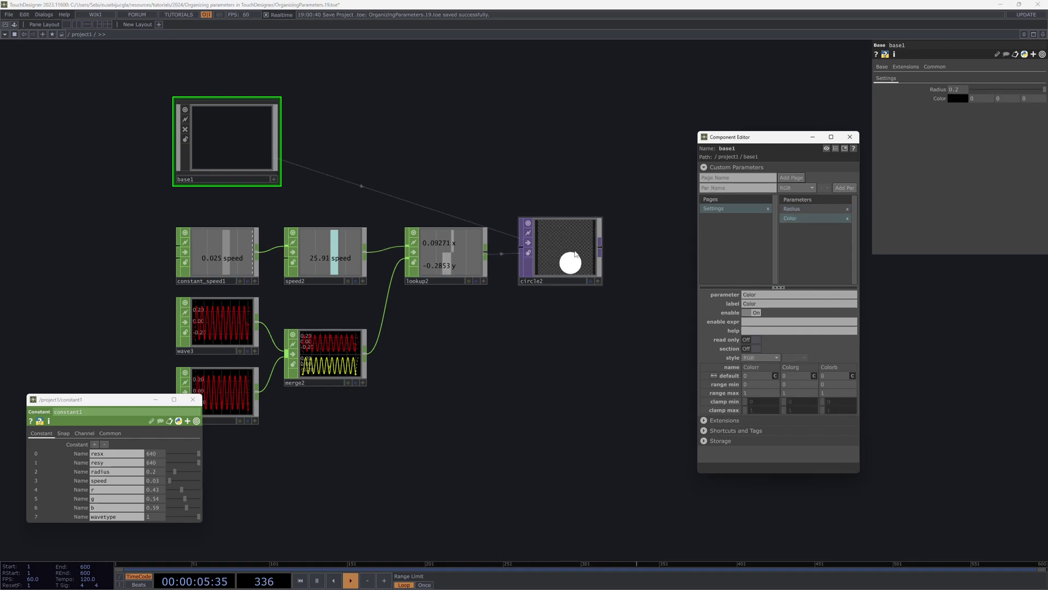
Copy base1's Color parameter and paste it as a reference into circle2's Fill Color.
left_click(964, 99)
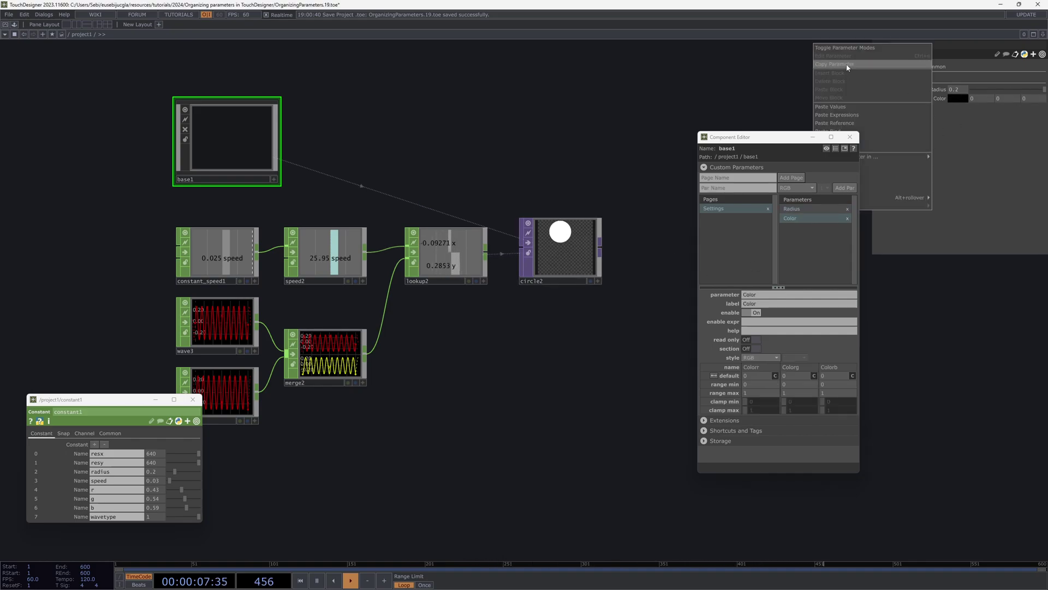
left_click(581, 235)
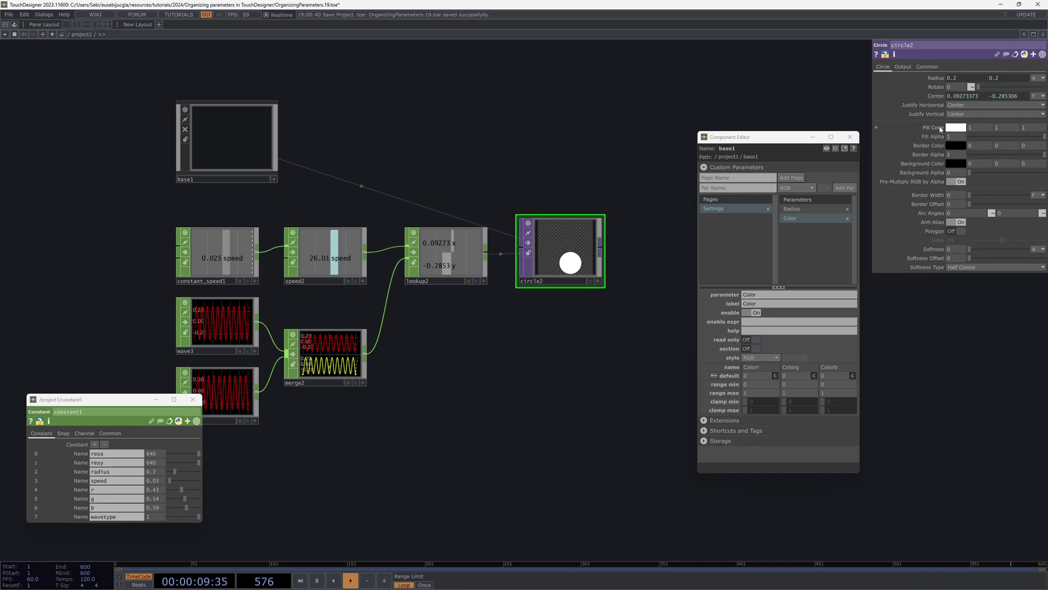
right_click(936, 76)
left_click_drag(774, 144, 741, 155)
right_click(935, 78)
left_click(857, 154)
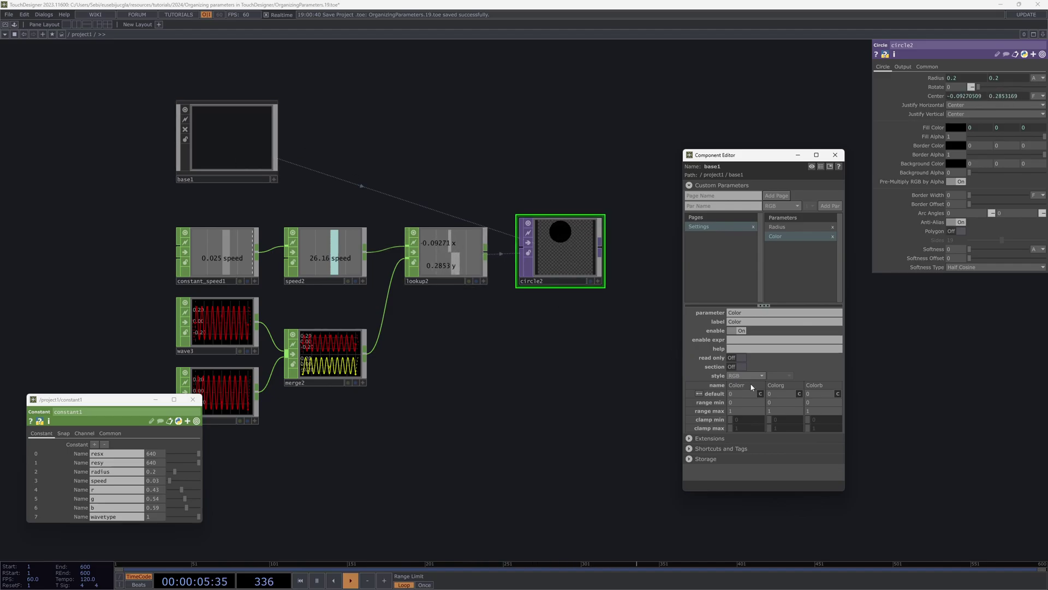
Set the default values of base1's Color parameter to 1 for red, green and blue.
left_click(788, 228)
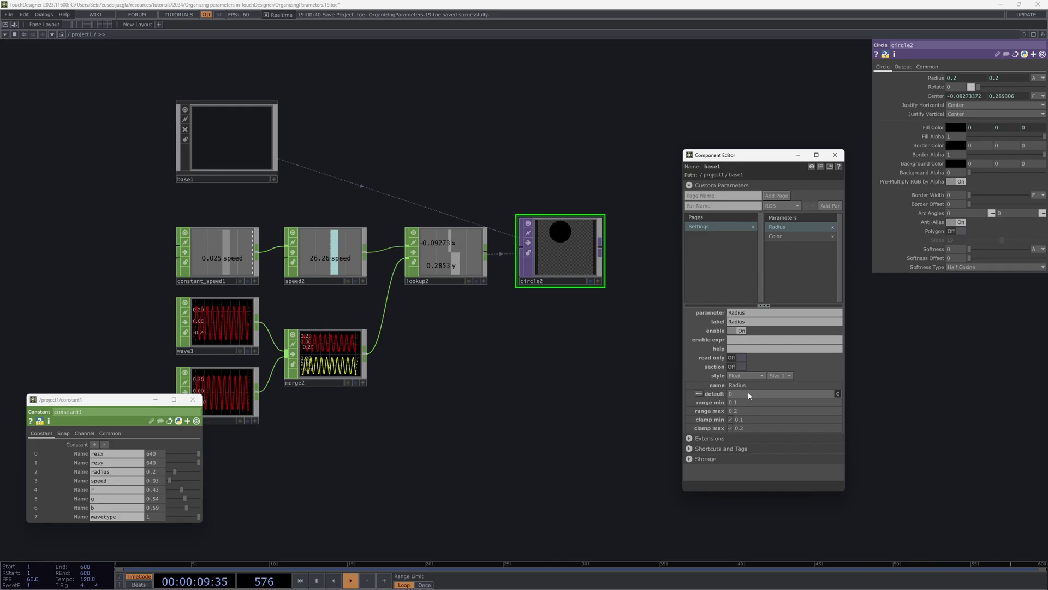
left_click(789, 236)
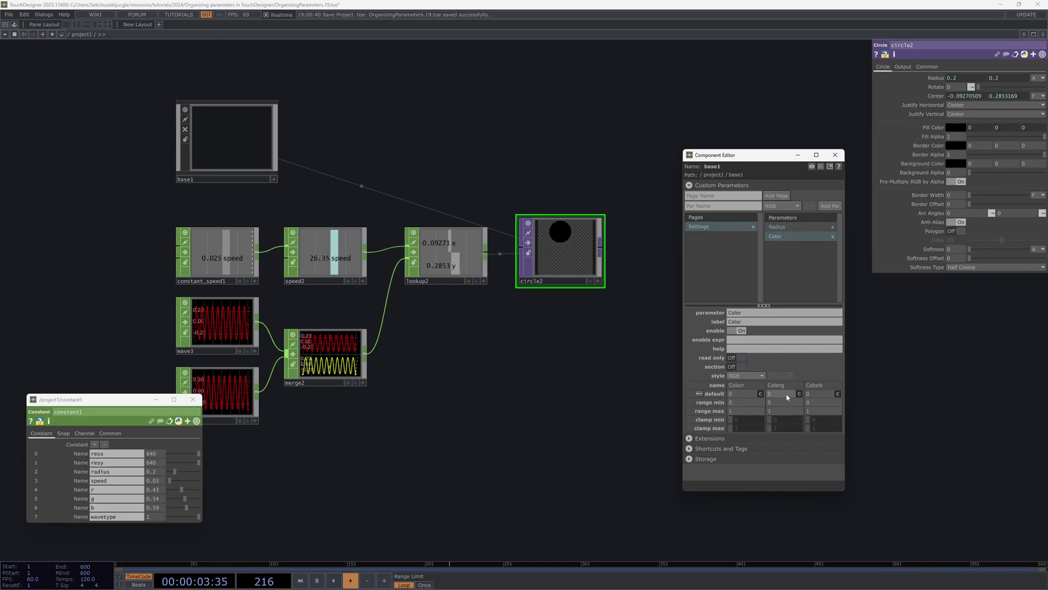
left_click(743, 394)
type("1")
key("Tab")
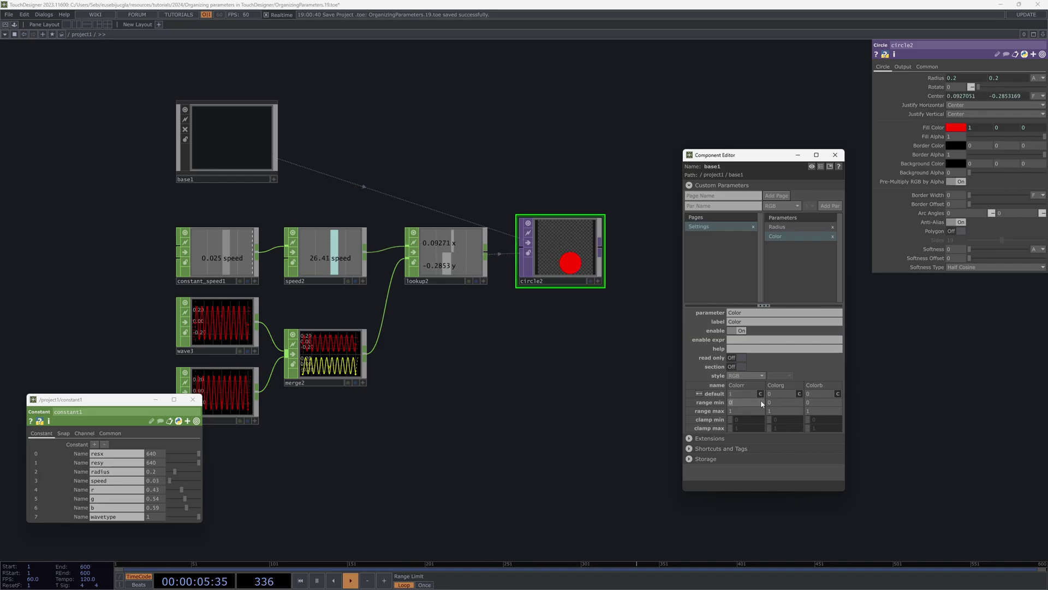
type("1")
key("Tab")
type("1")
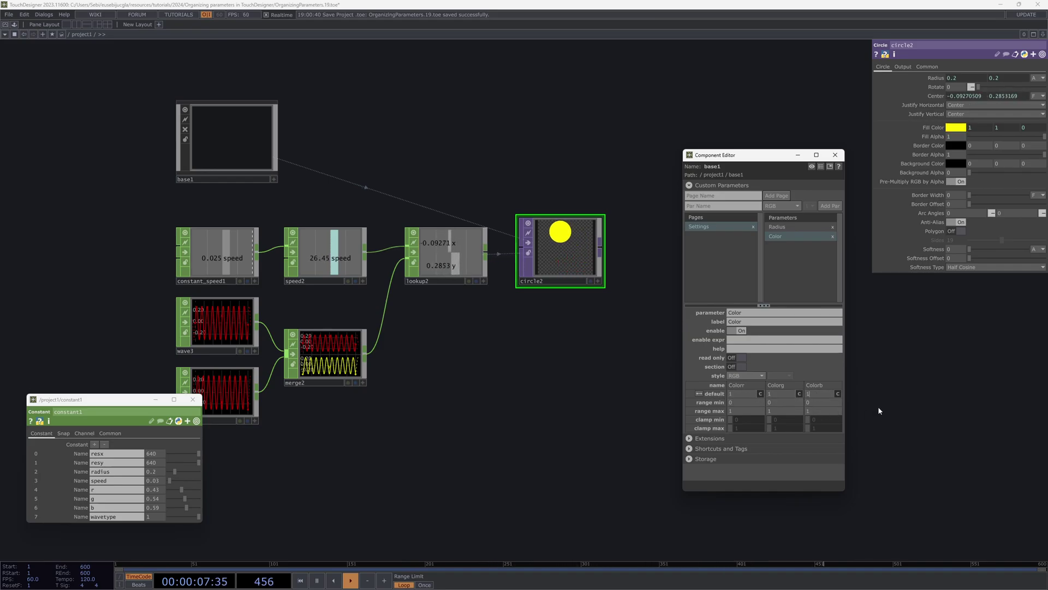
key("Return")
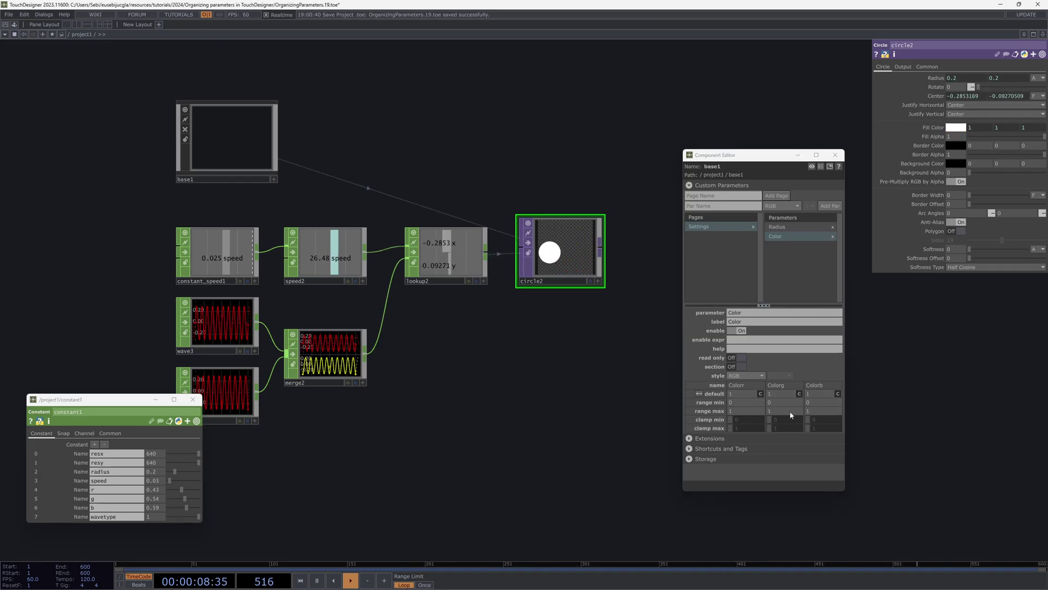
Open the color picker for base1's Color and choose a mint green with hue 160 and saturation about 0.47.
left_click(218, 139)
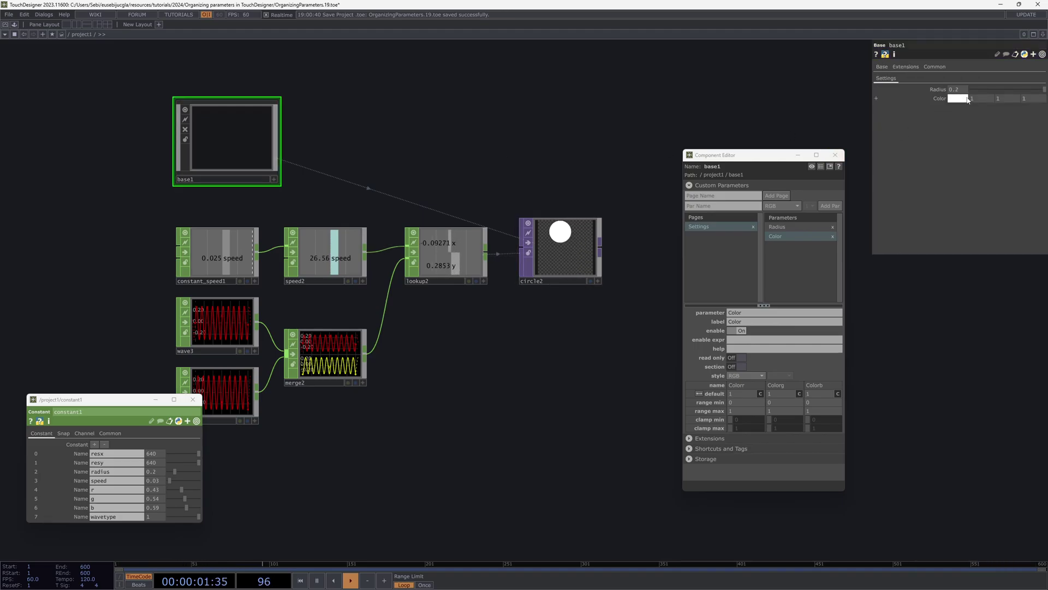
left_click(959, 98)
left_click_drag(934, 47, 939, 133)
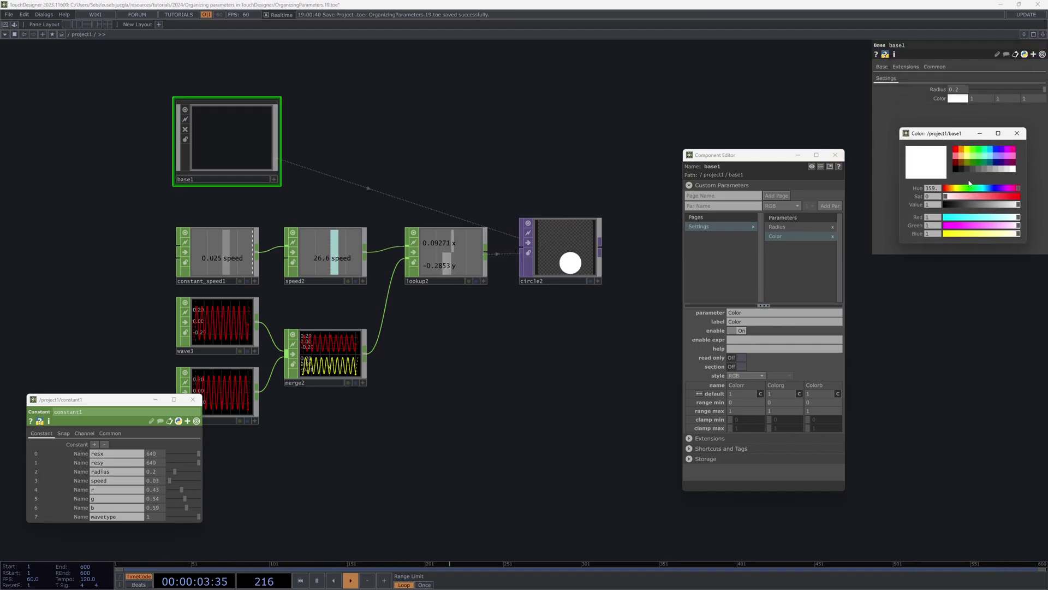
left_click(978, 188)
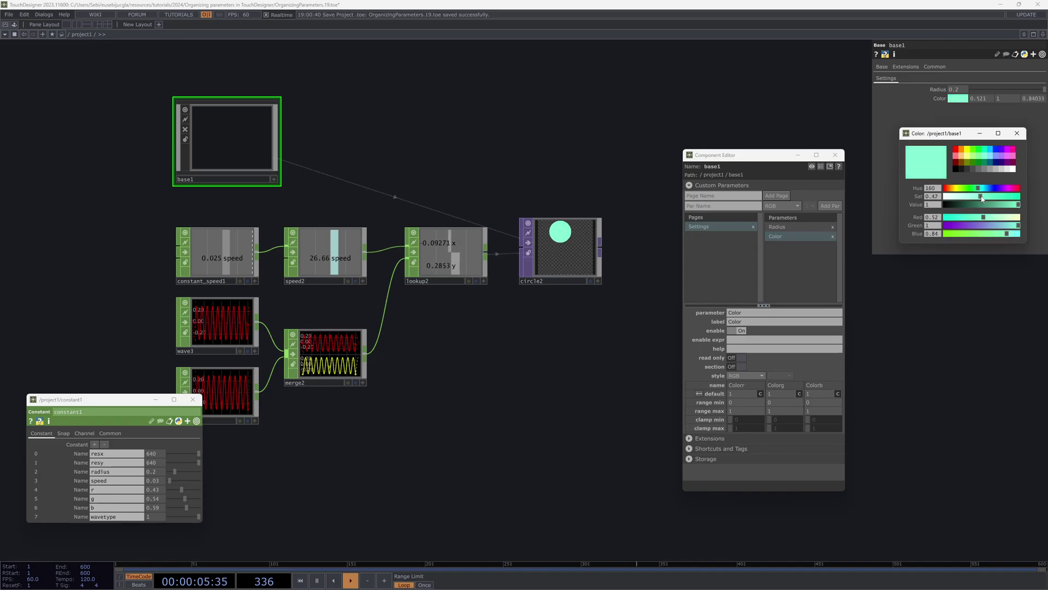
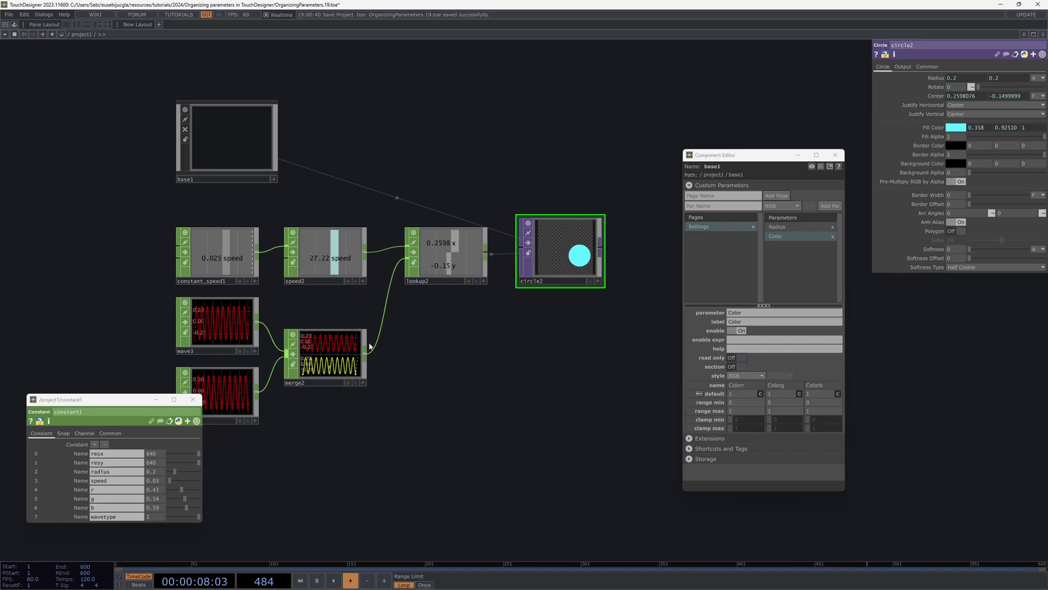
Move the Component Editor clear of the original network and expand wave1's Type parameter to inspect its driving expression.
left_click_drag(286, 289, 909, 303)
left_click_drag(390, 383, 502, 359)
left_click_drag(729, 156, 857, 190)
left_click(629, 153)
left_click_drag(630, 185, 650, 196)
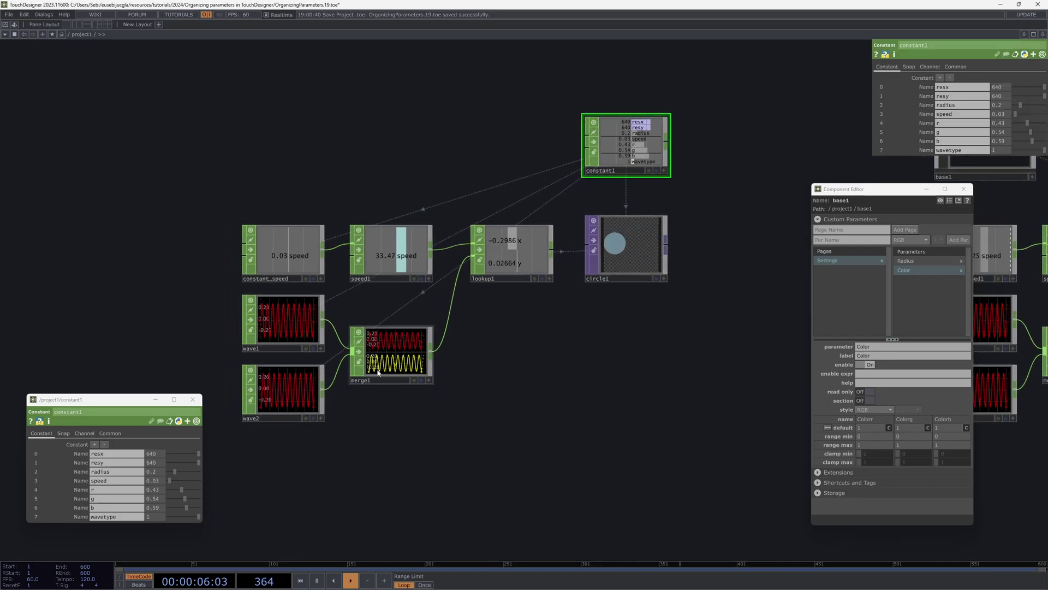
left_click(286, 308)
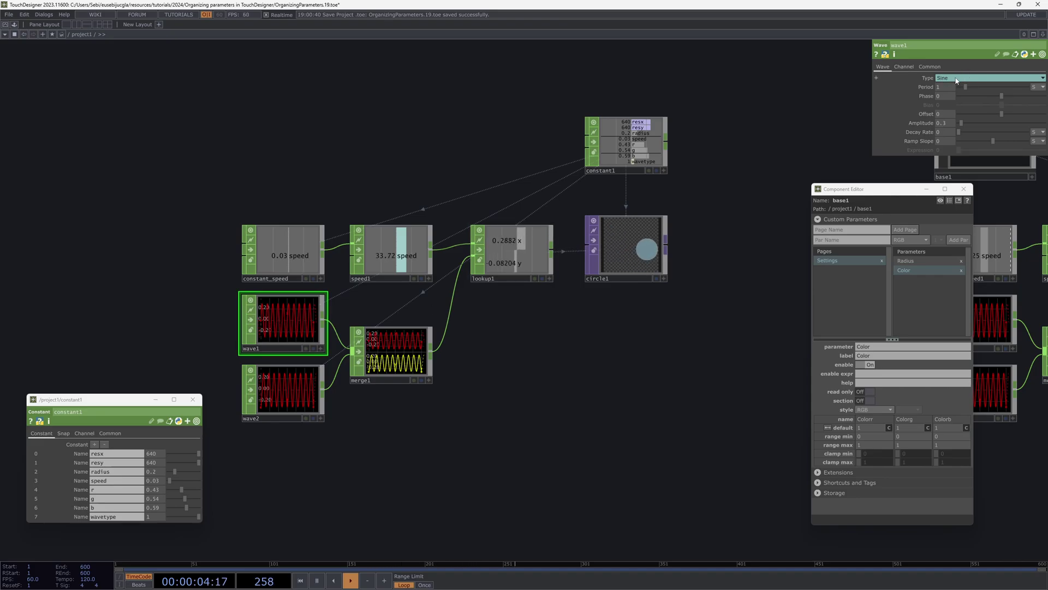
left_click(930, 79)
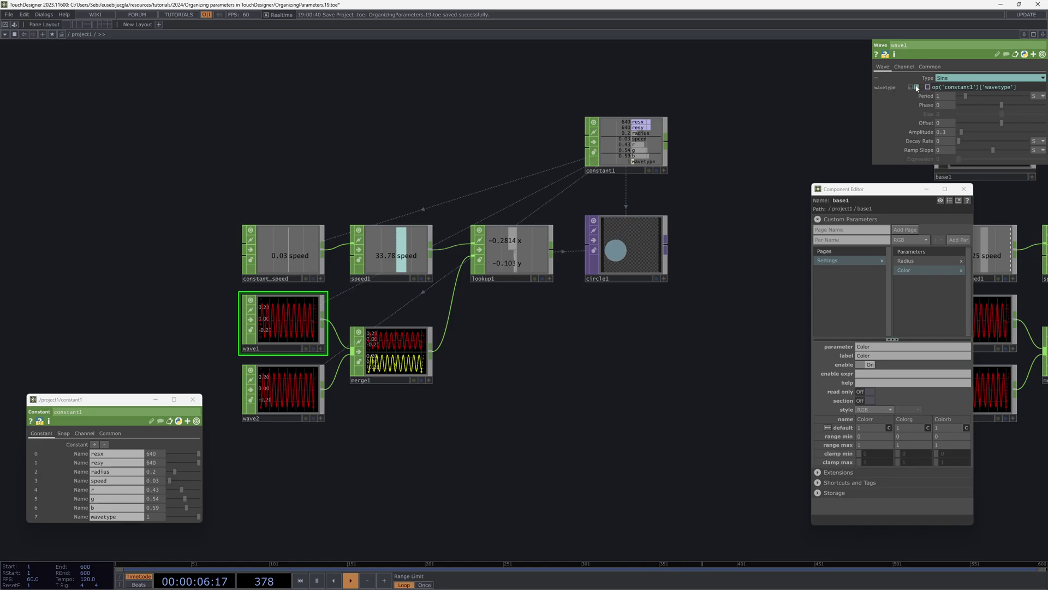
Set constant1's wavetype channel to 0 and check the Type of wave1.
left_click(634, 170)
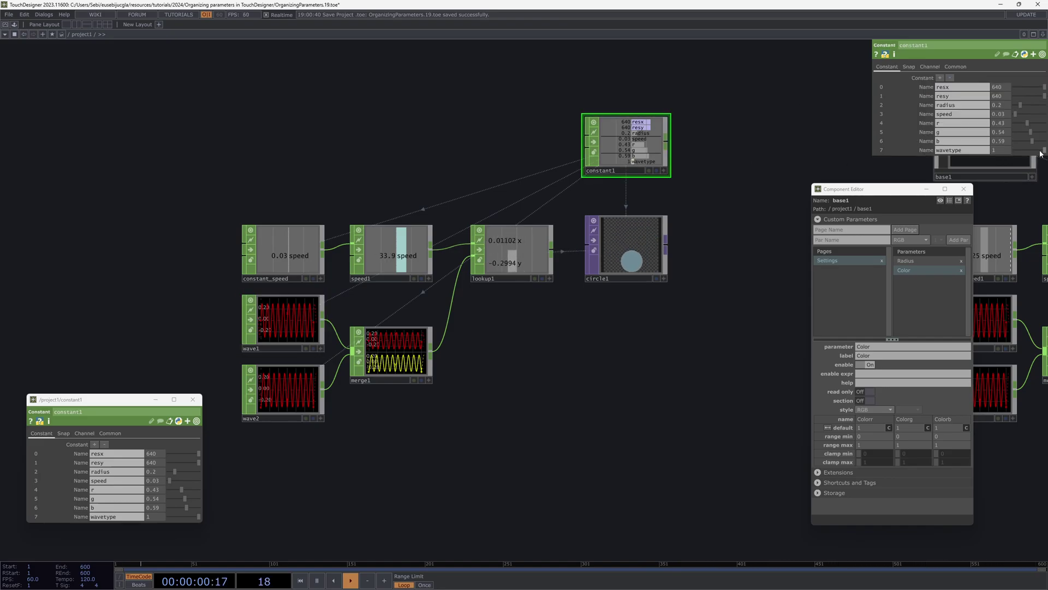
left_click_drag(1041, 153, 998, 156)
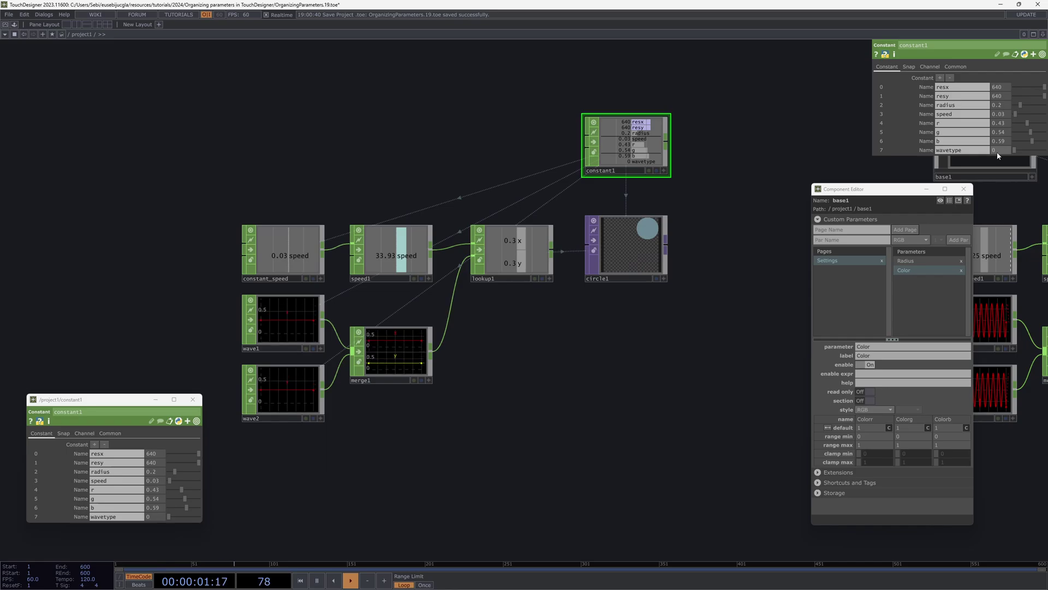
left_click(270, 329)
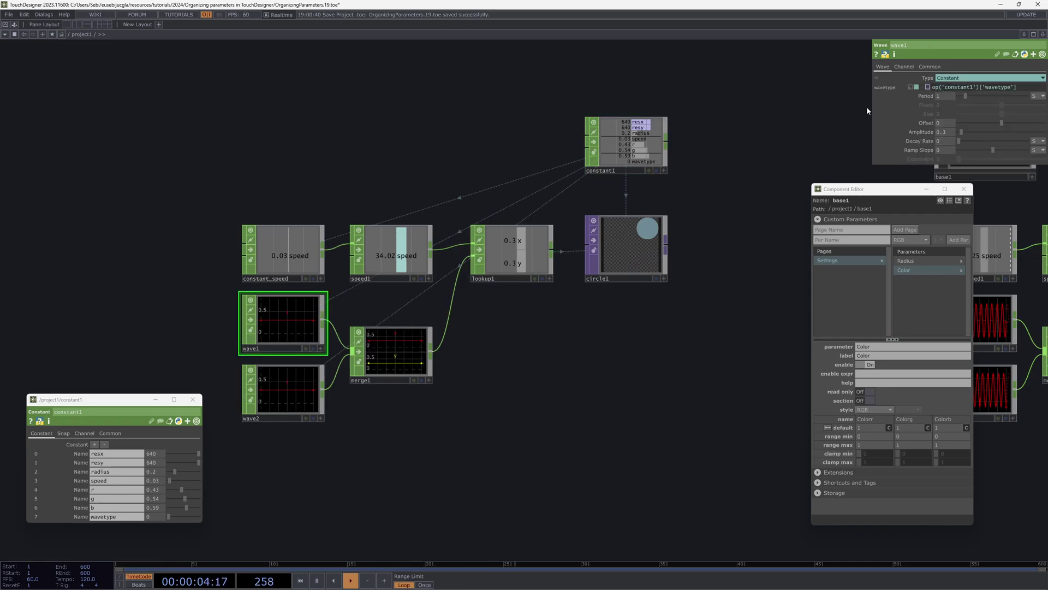
Set constant1's wavetype channel to 3, check wave1's Type, and collapse that parameter again.
left_click(634, 149)
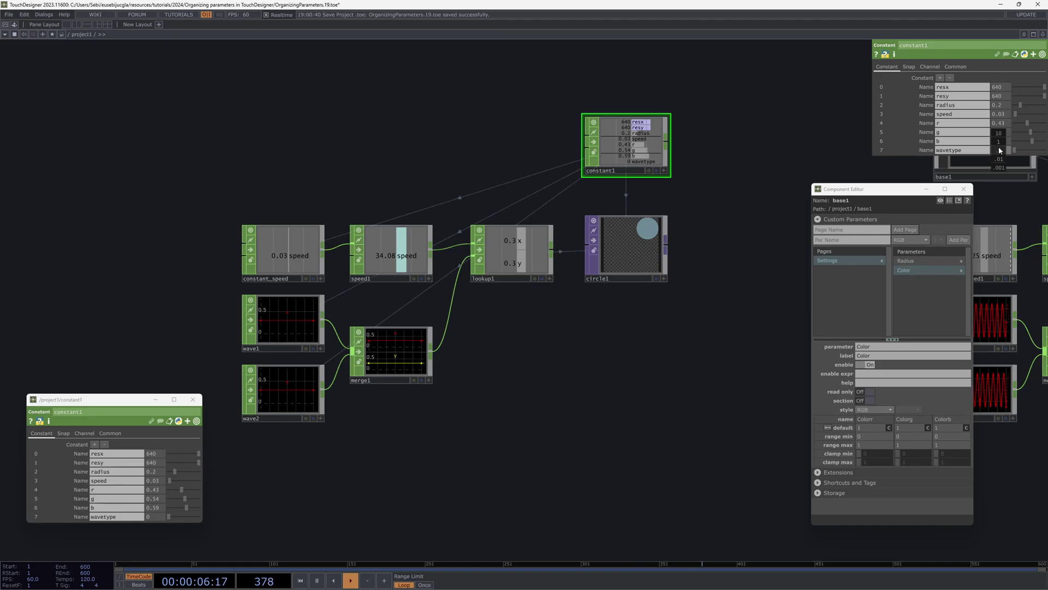
middle_click_drag(1000, 151, 999, 133)
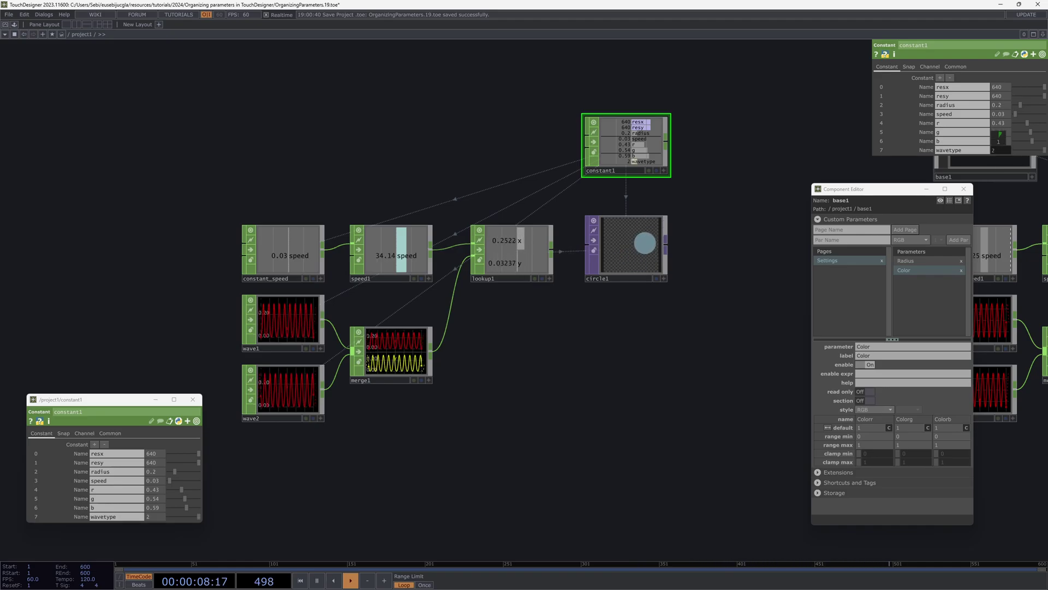
left_click(267, 329)
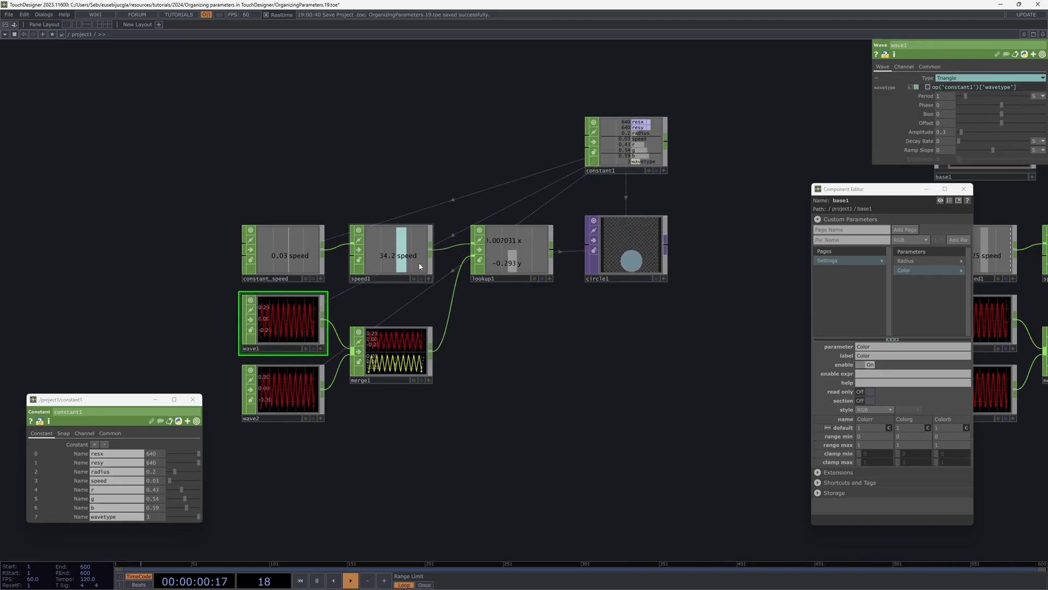
left_click(931, 80)
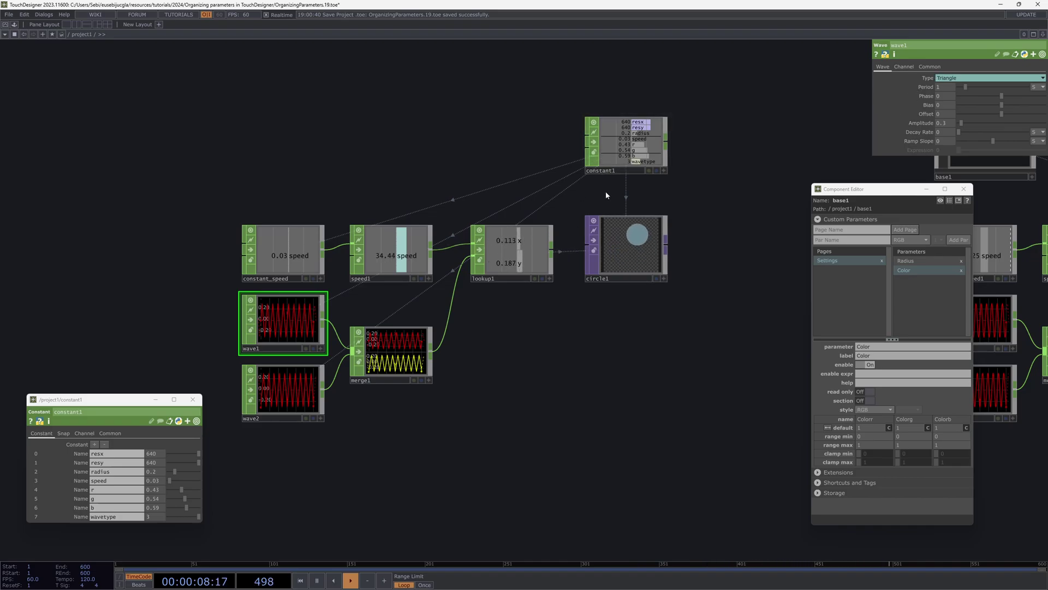
Select base1 and look through the parameter types available for a new custom parameter.
left_click_drag(789, 273, 644, 282)
left_click_drag(791, 293, 547, 311)
left_click_drag(652, 330, 505, 335)
left_click(342, 169)
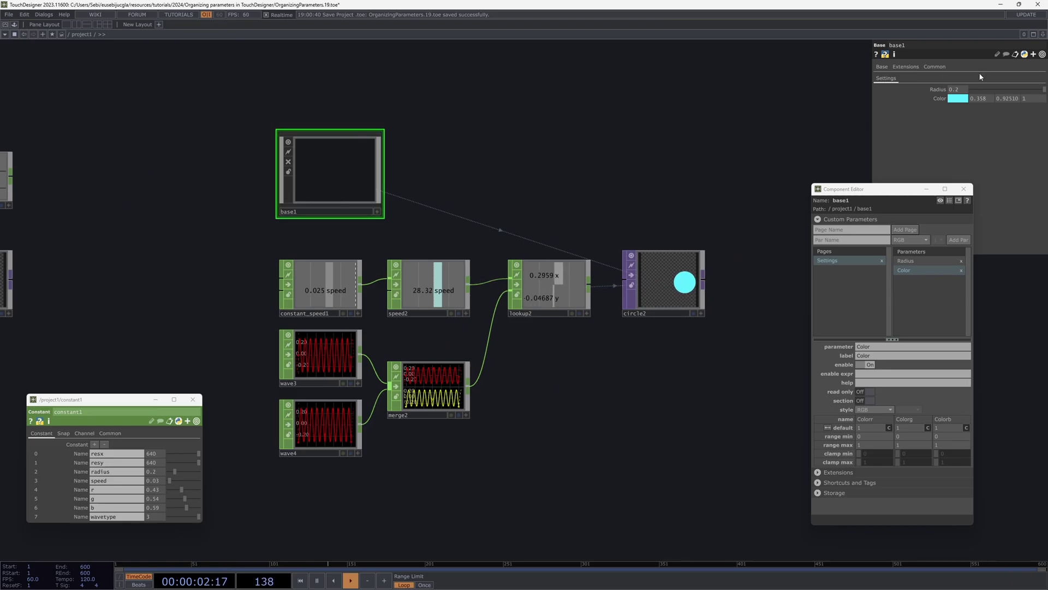
middle_click_drag(637, 368, 625, 351)
left_click(906, 240)
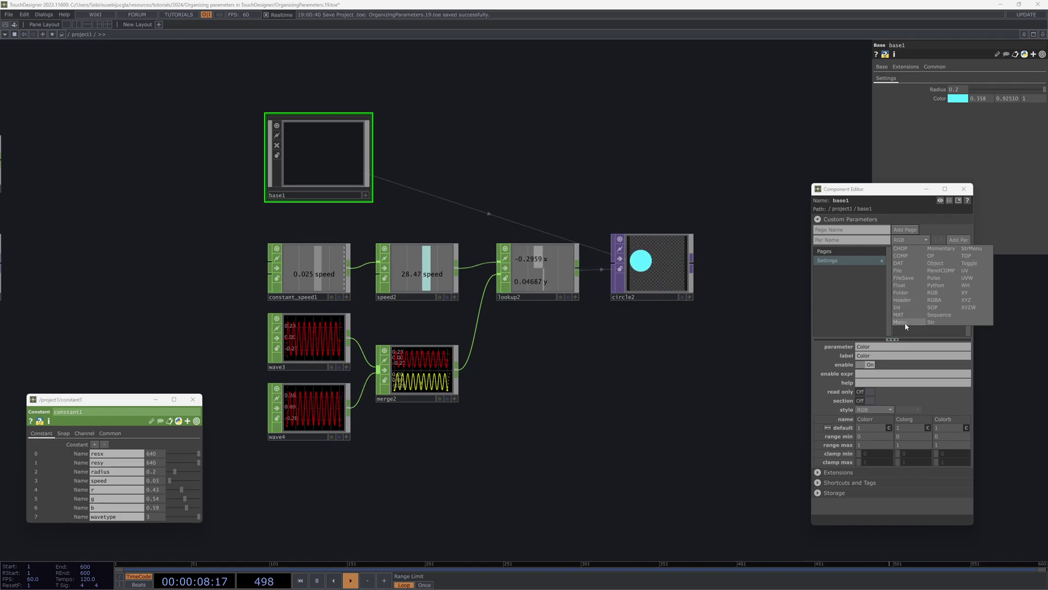
left_click(668, 398)
Try to add wave3's Type parameter to base1's Settings page, binding the new parameter as reference.
scroll(326, 340, "up", 3)
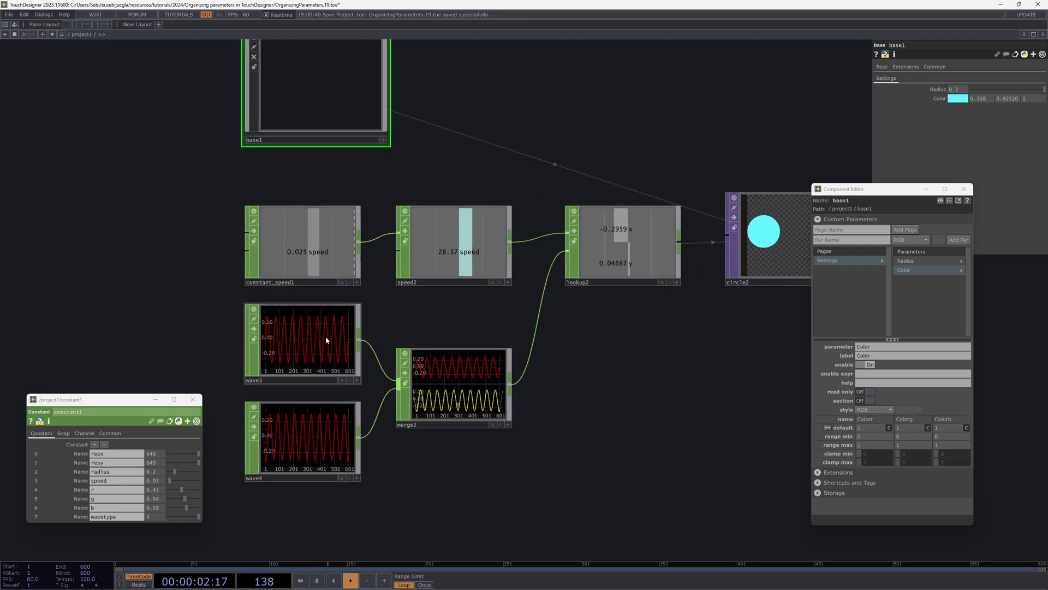
left_click(326, 340)
left_click_drag(635, 349, 610, 373)
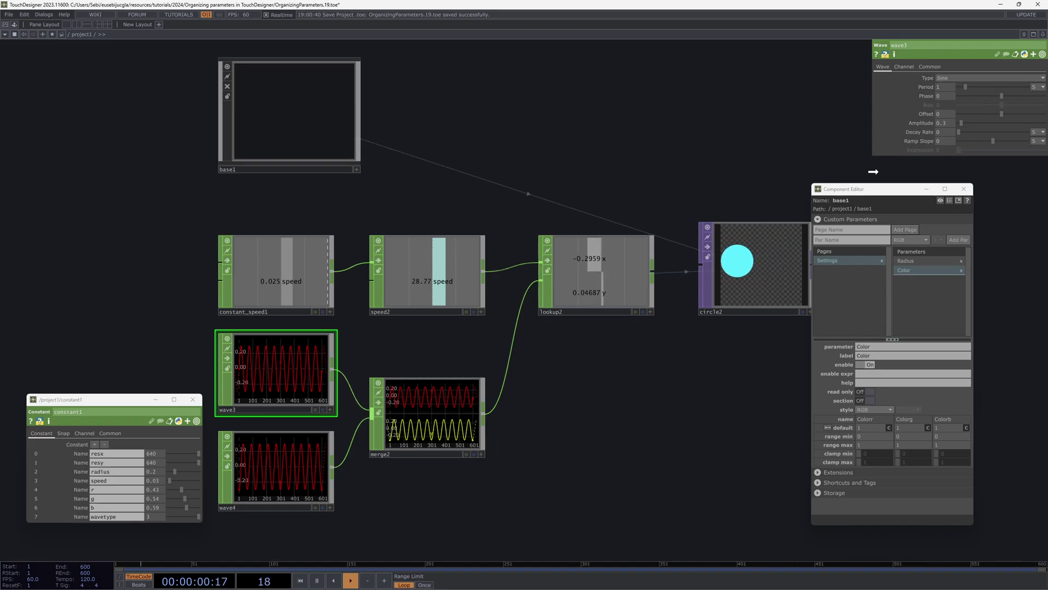
left_click_drag(918, 279, 922, 281)
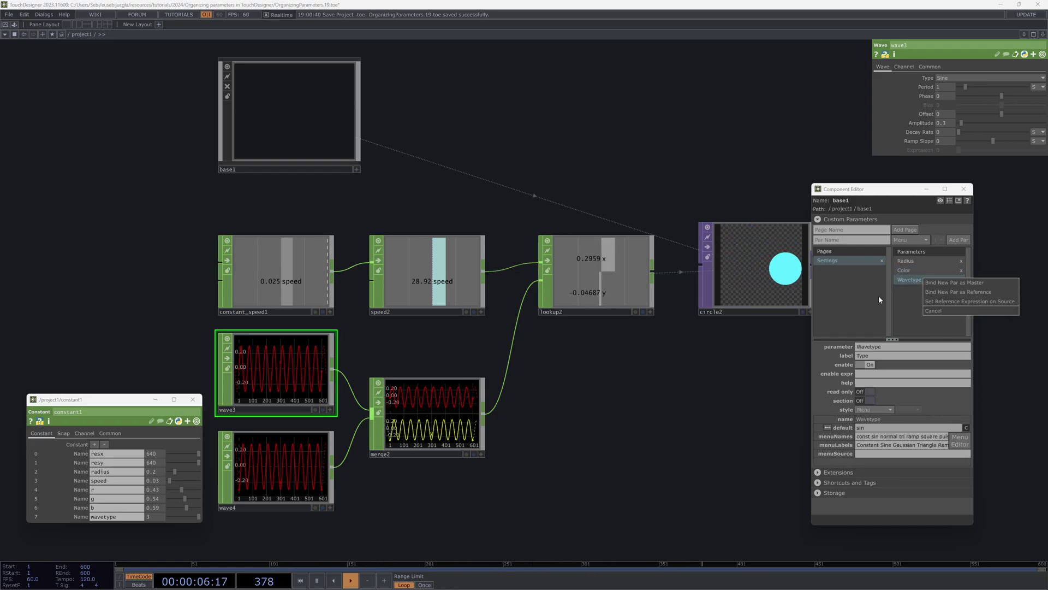
left_click(968, 296)
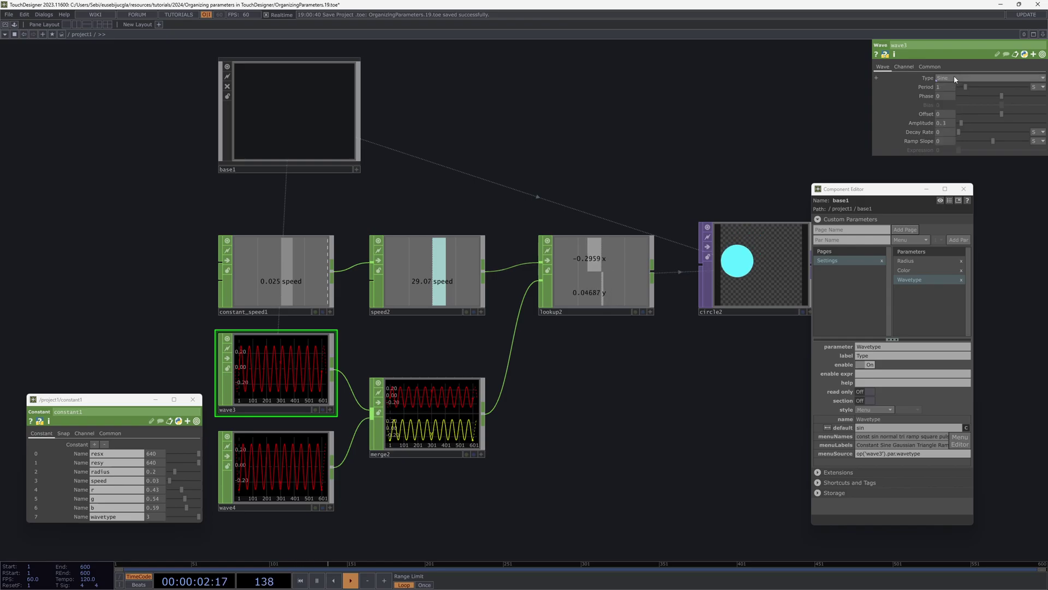
Undo adding the Type parameter to base1 and try to delete the expression on wave3's Type.
key("ctrl+z")
key("ctrl+z")
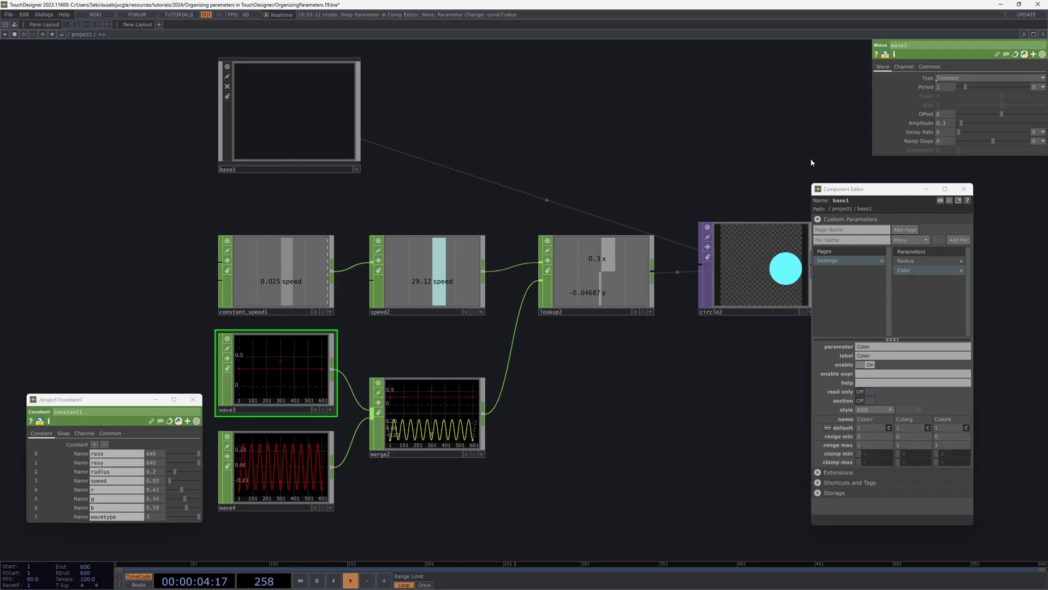
right_click(927, 79)
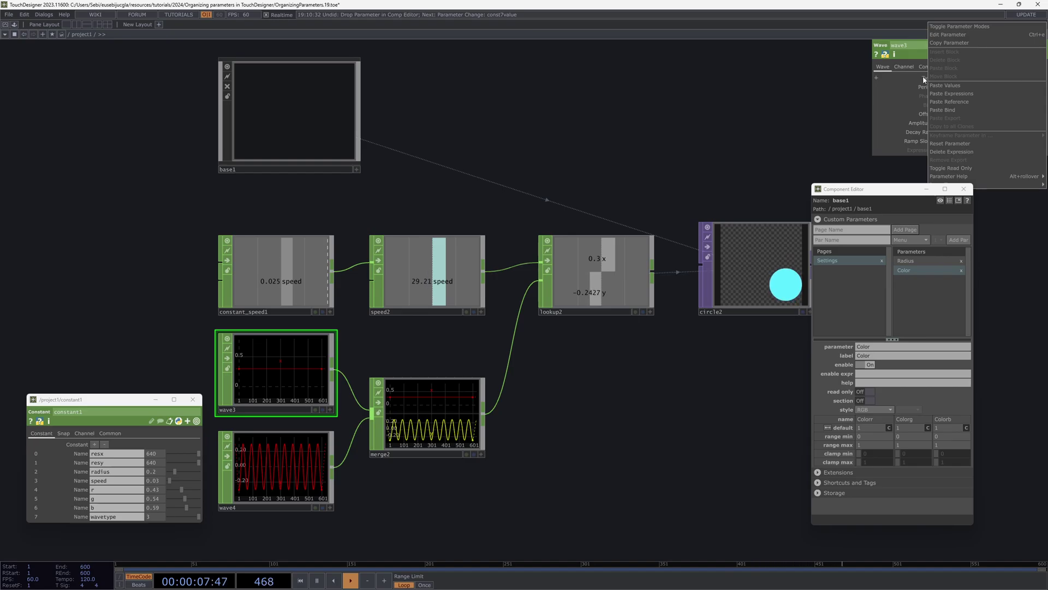
left_click(952, 153)
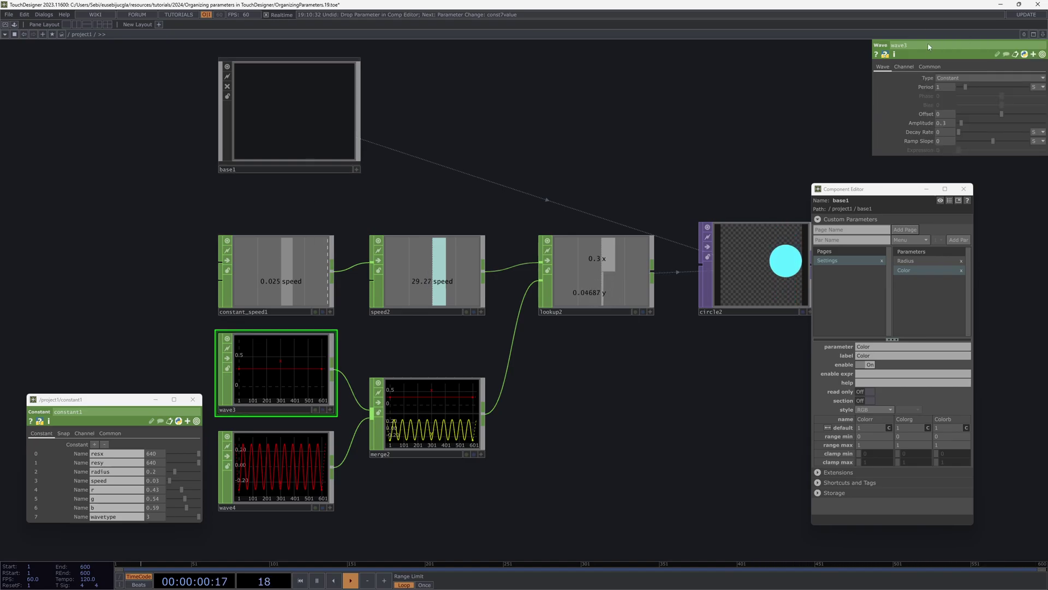
Add wave3's Type parameter to base1's Settings page with a reference expression on the source, and check base1's Type options.
left_click_drag(900, 294, 915, 285)
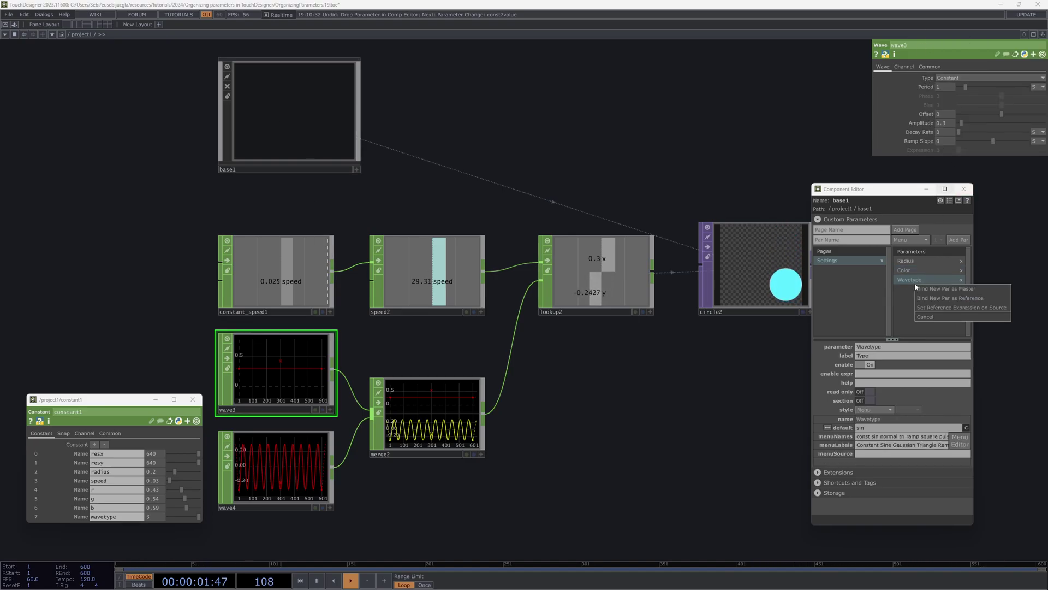
left_click(984, 309)
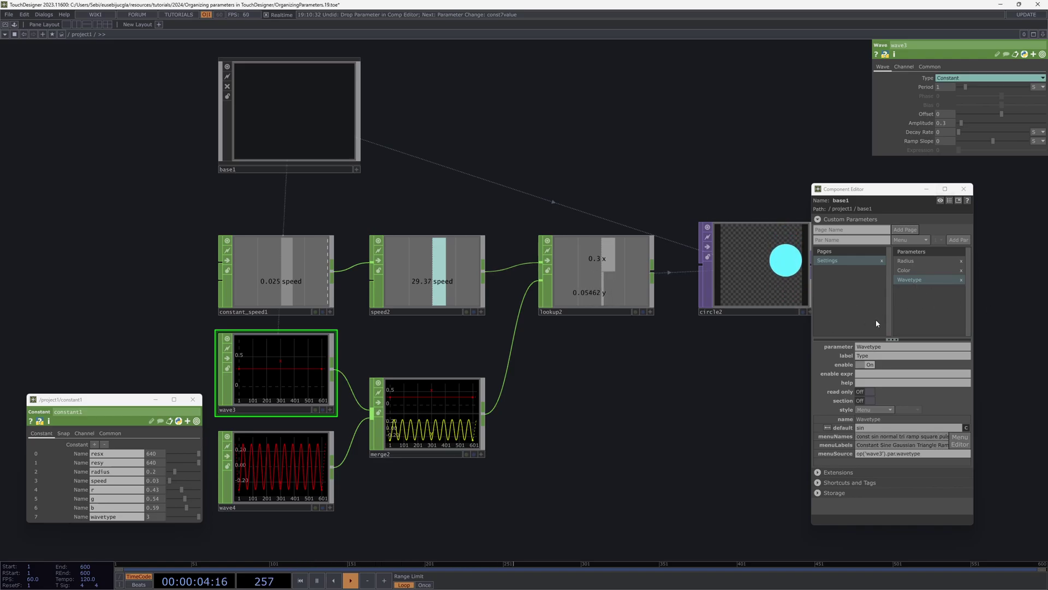
left_click(354, 154)
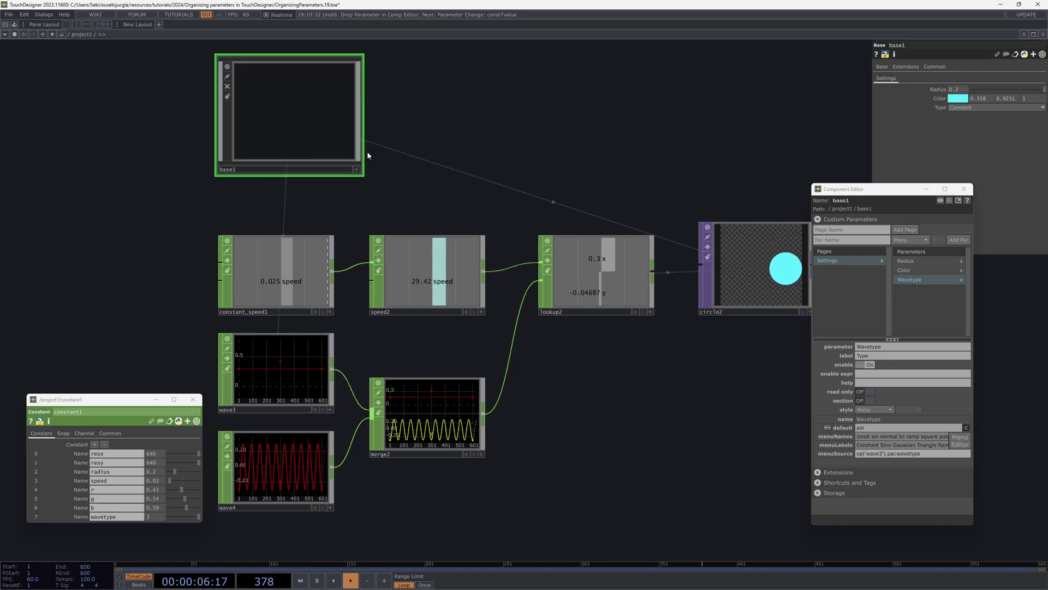
left_click(969, 109)
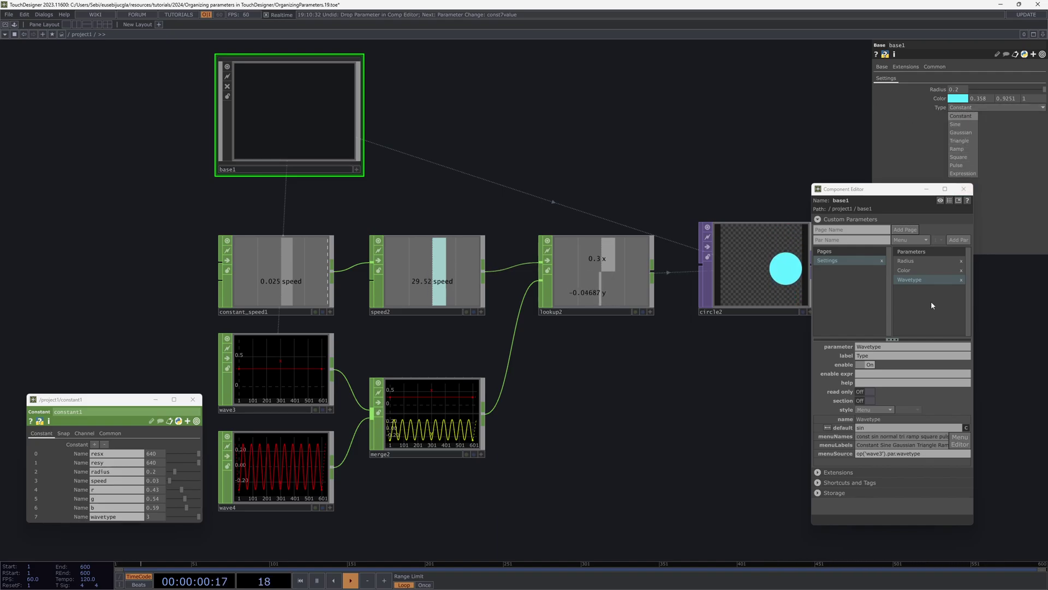
Examine the item names and labels of base1's Wavetype parameter in the Menu Editor.
left_click(923, 280)
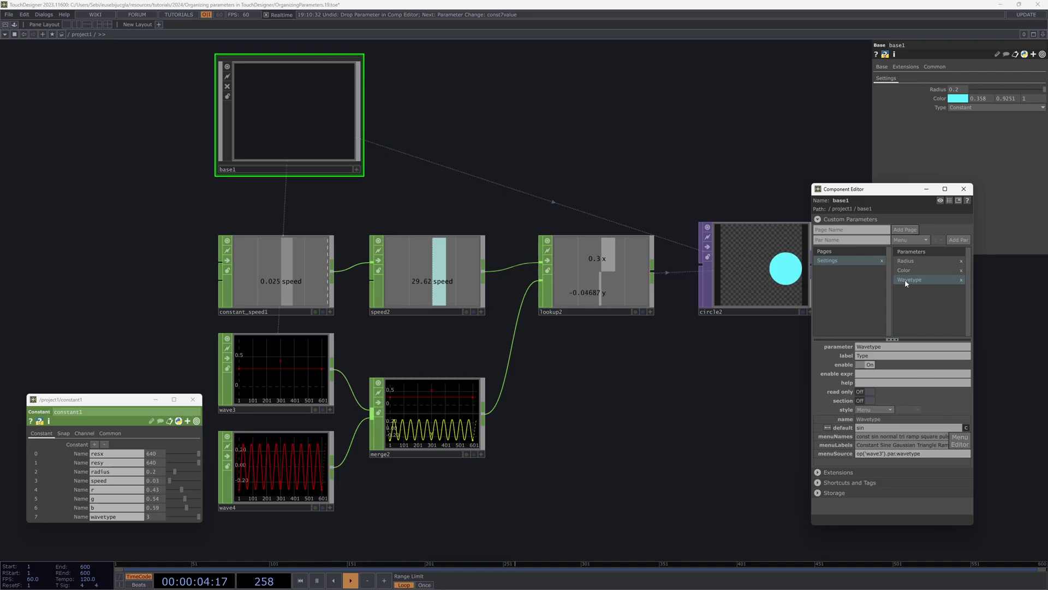
left_click(960, 440)
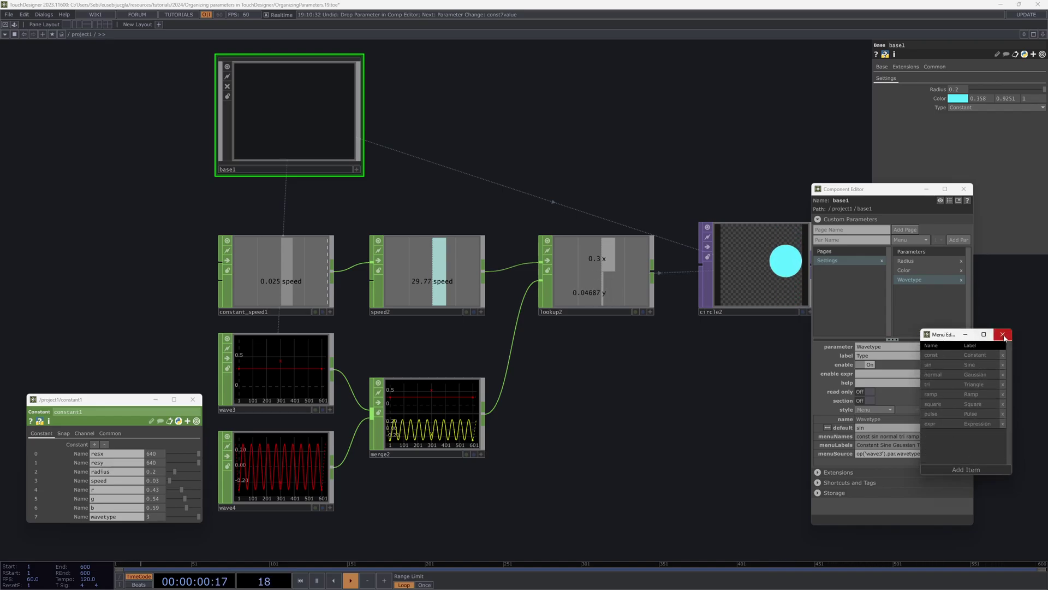
left_click(1003, 335)
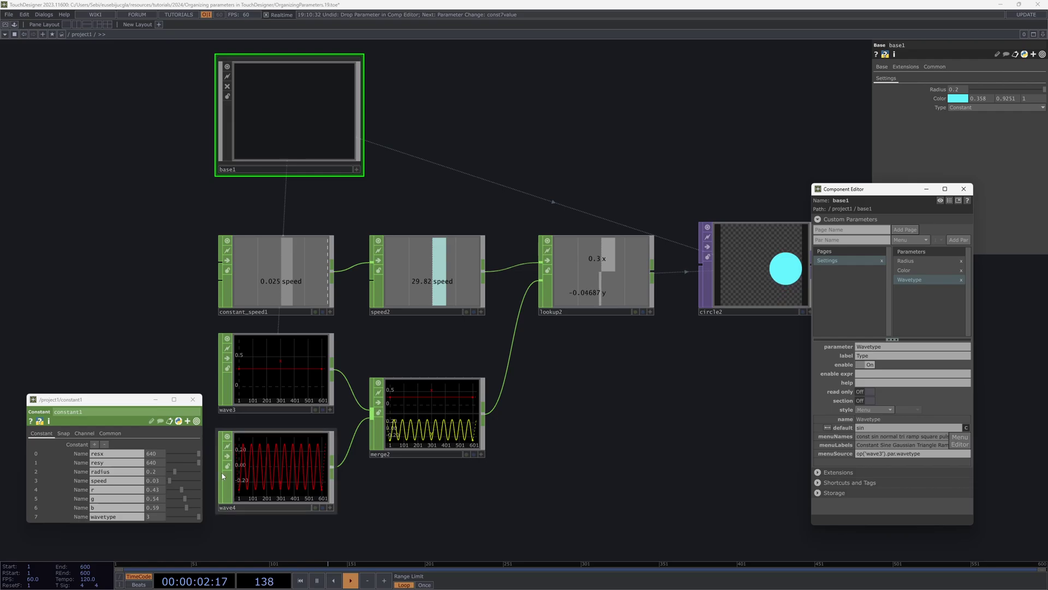
Copy the expression op('base1').par.Wavetype from wave3's Type and paste it into wave4's Type.
left_click(279, 377)
left_click(927, 78)
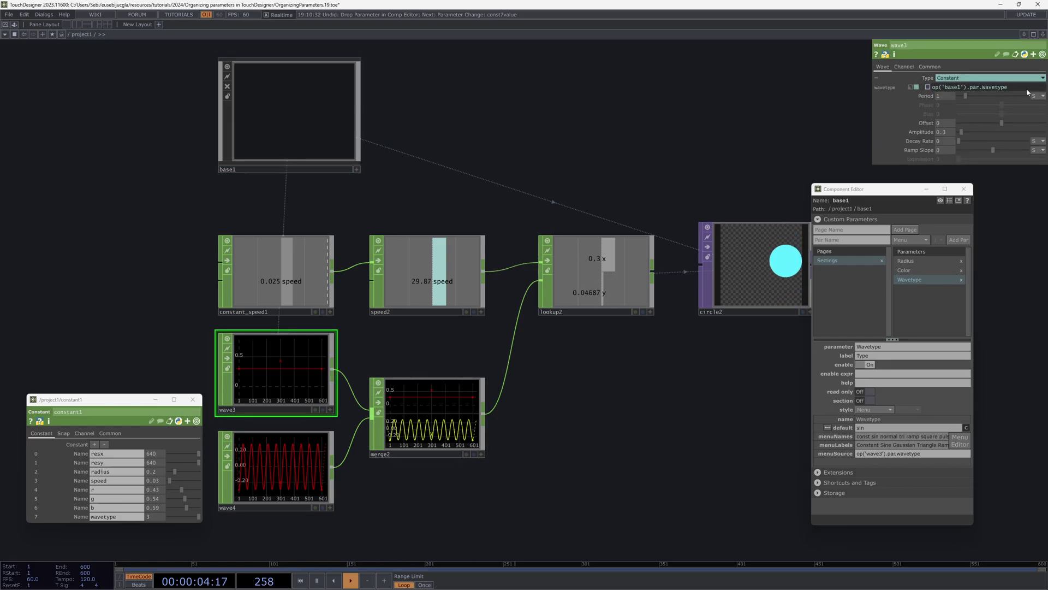
left_click_drag(991, 92, 930, 91)
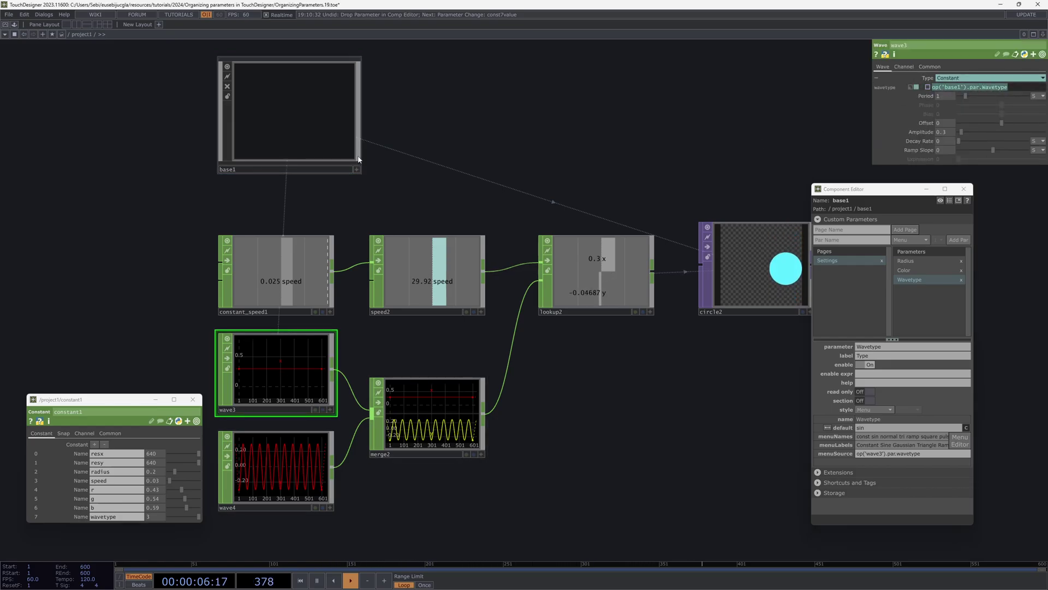
left_click_drag(1022, 89, 893, 87)
key("ctrl+c")
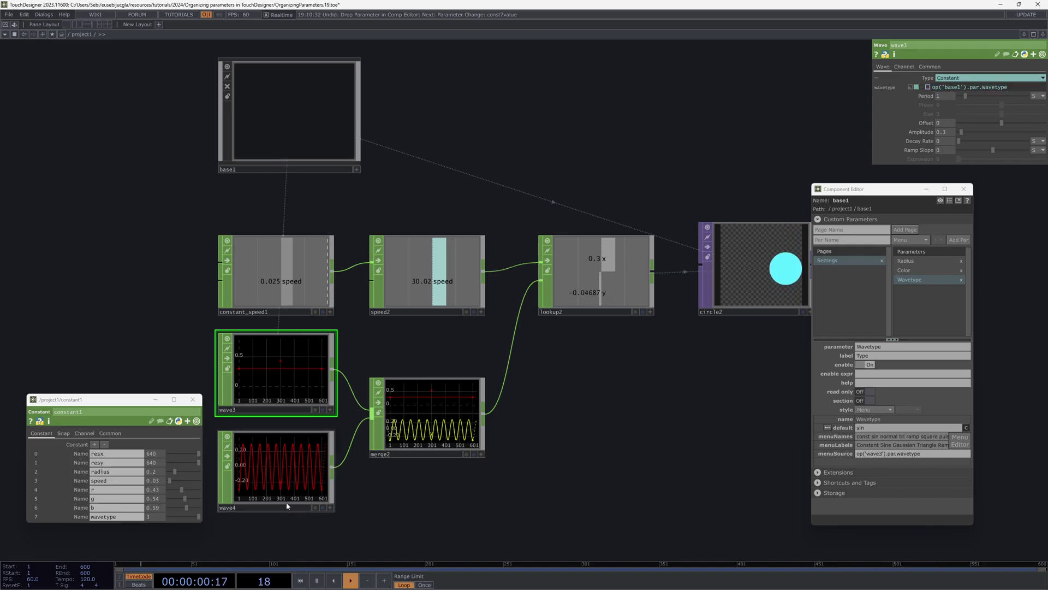
left_click(264, 476)
key("ctrl+v")
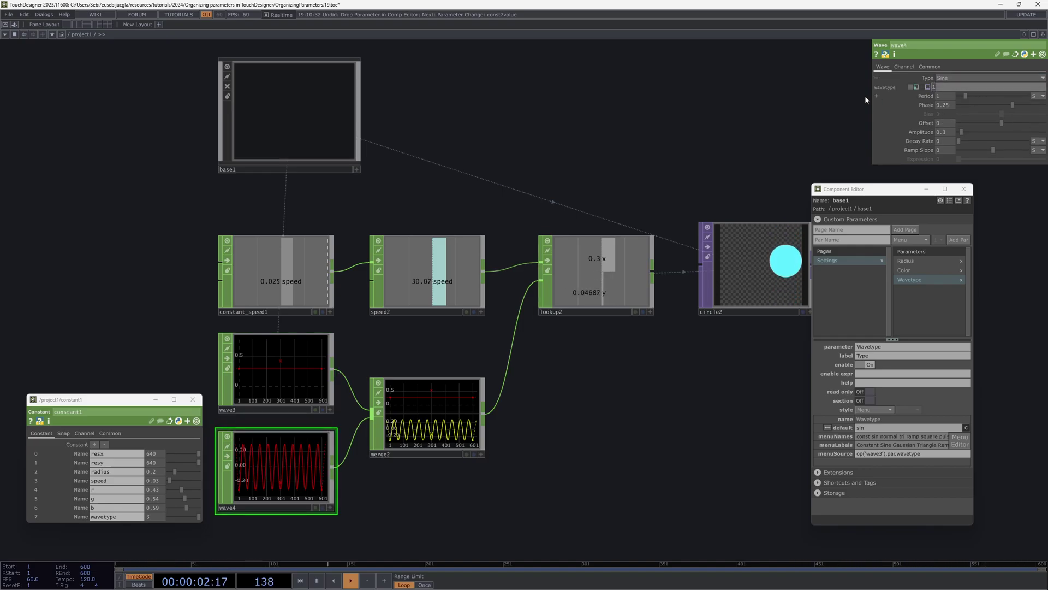
left_click(716, 333)
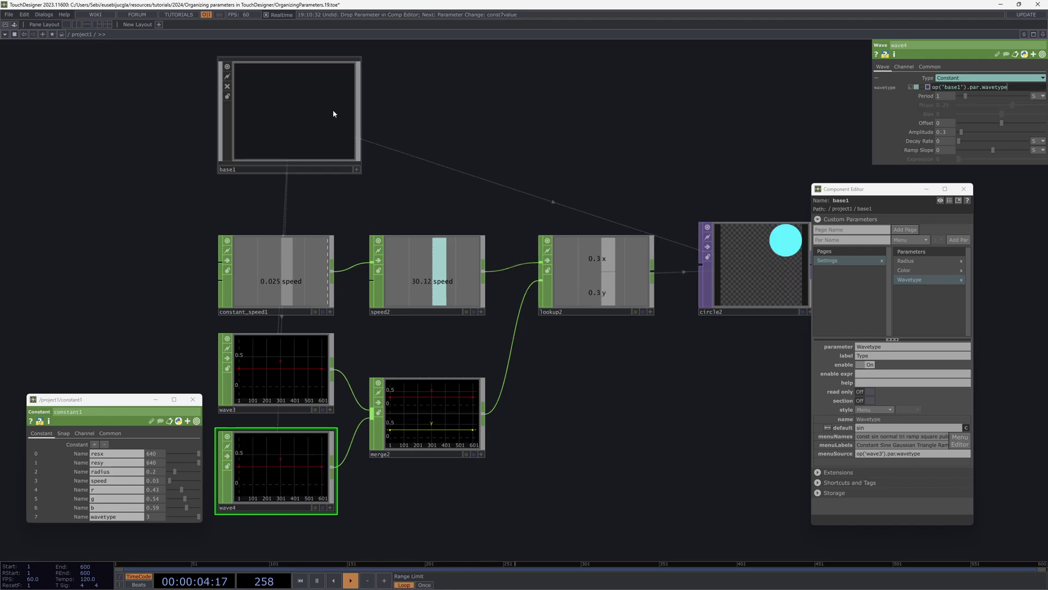
Set base1's Type custom parameter to Sine.
left_click(281, 117)
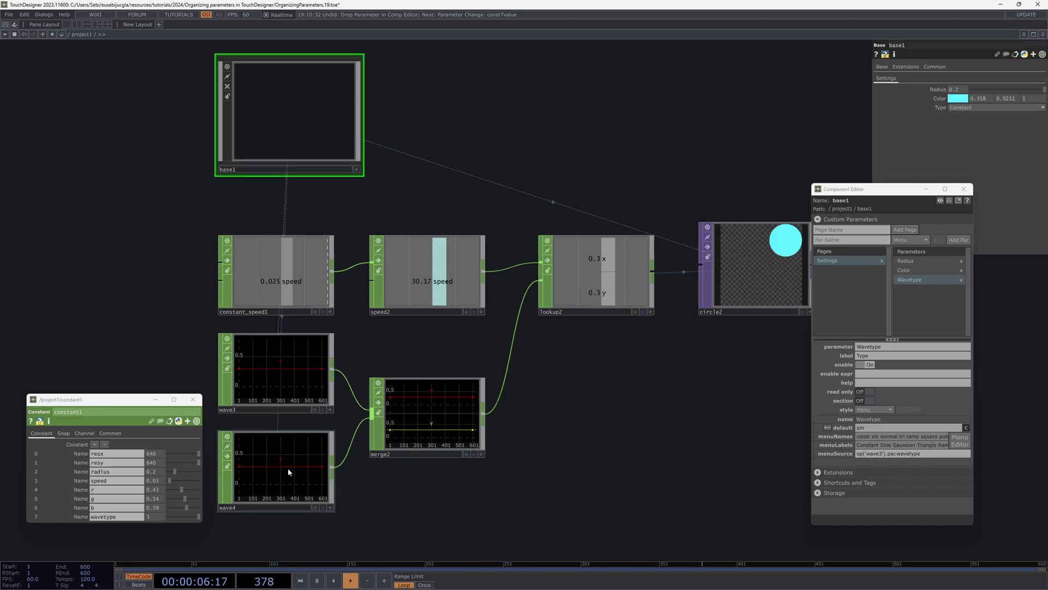
left_click(971, 109)
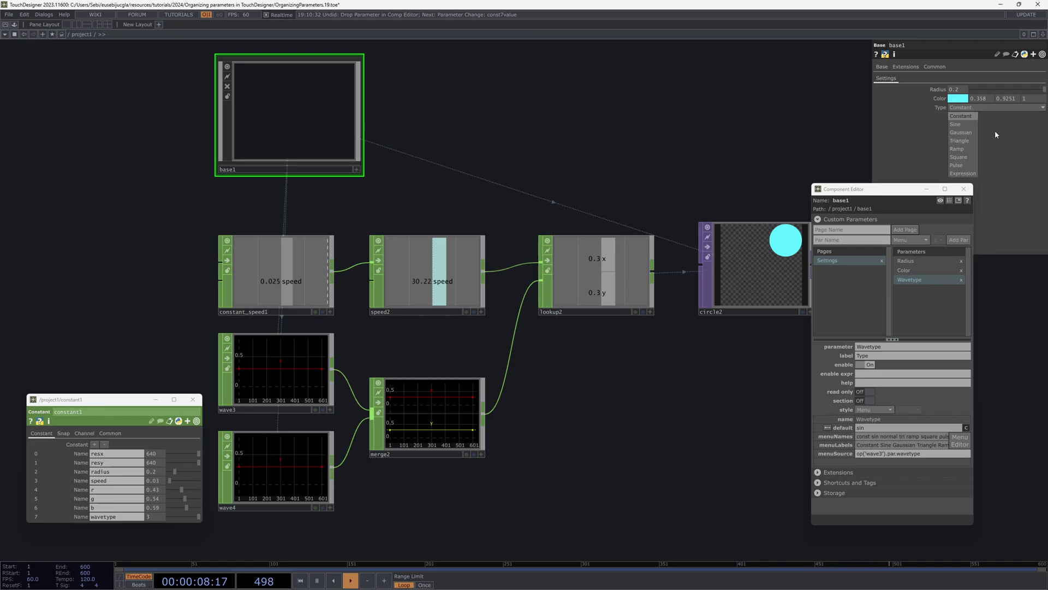
left_click(960, 126)
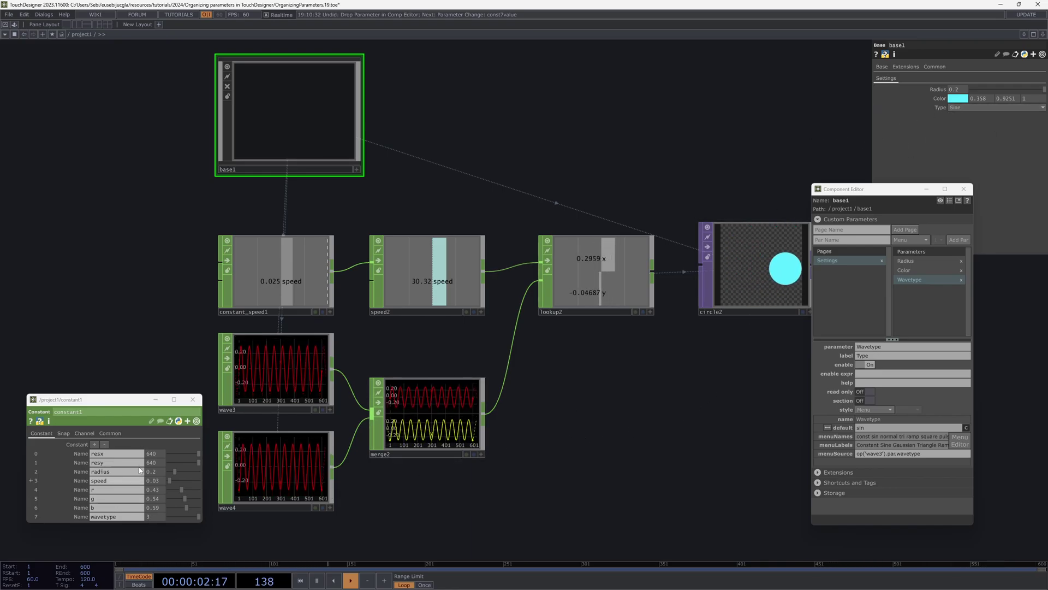
left_click_drag(133, 311, 145, 298)
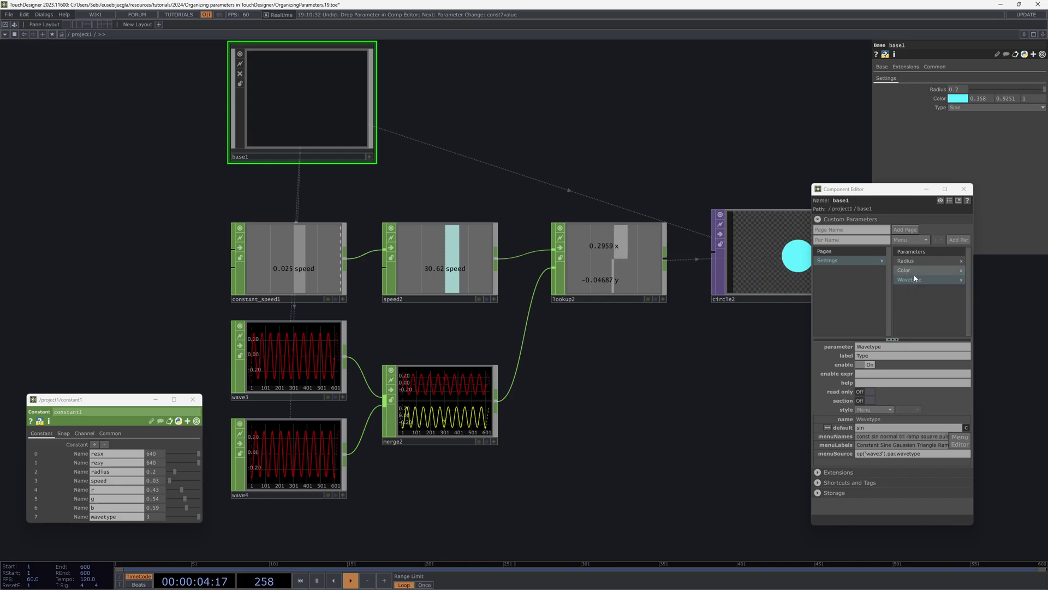
Move Wavetype above Radius in base1's Settings parameter list and inspect the channels of constant1.
left_click_drag(916, 279, 925, 266)
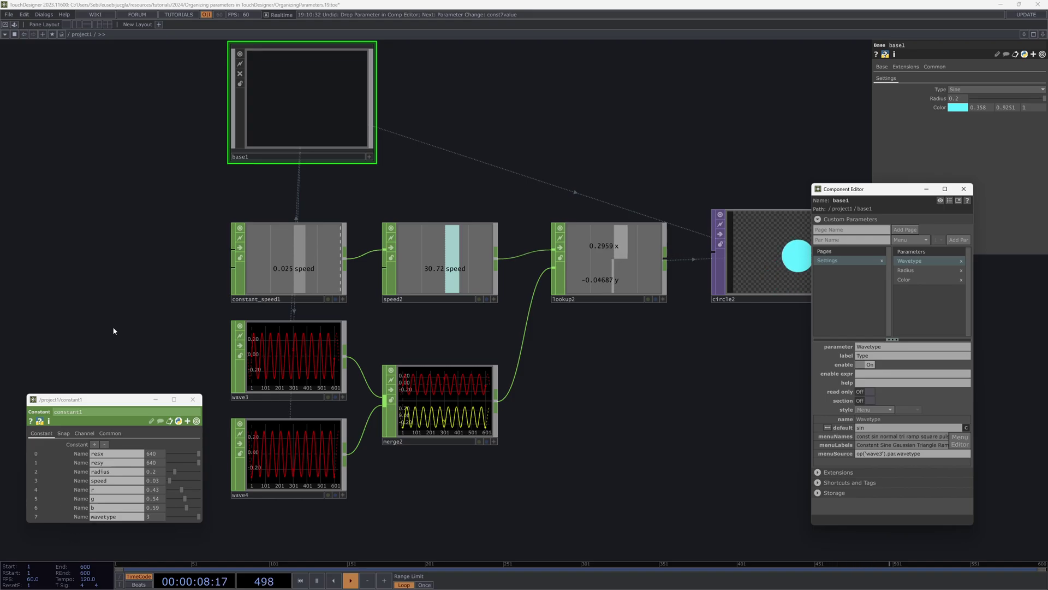
left_click_drag(417, 325, 764, 328)
left_click_drag(568, 321, 939, 315)
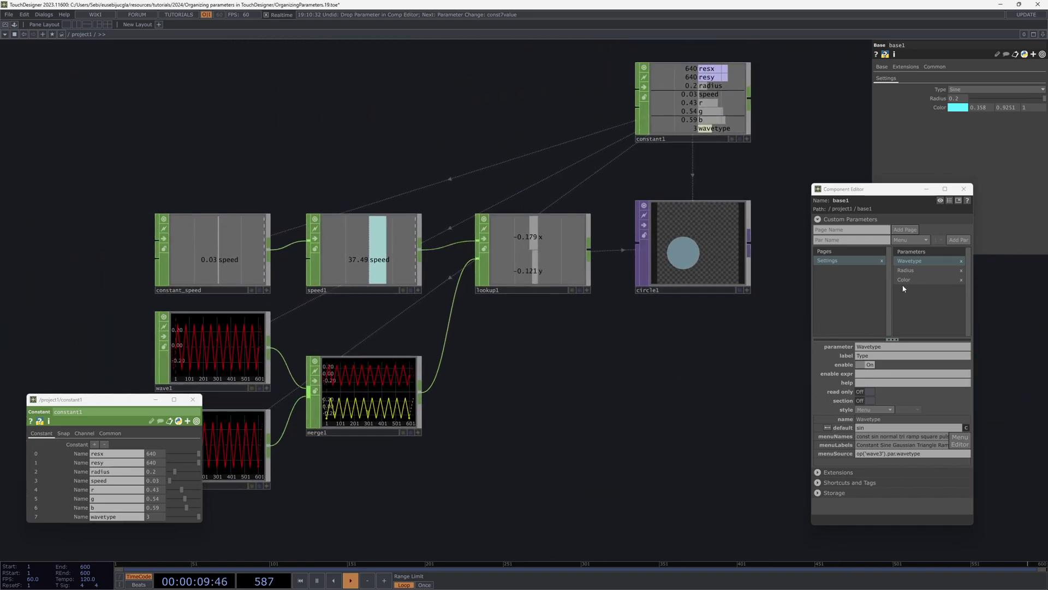
left_click(713, 110)
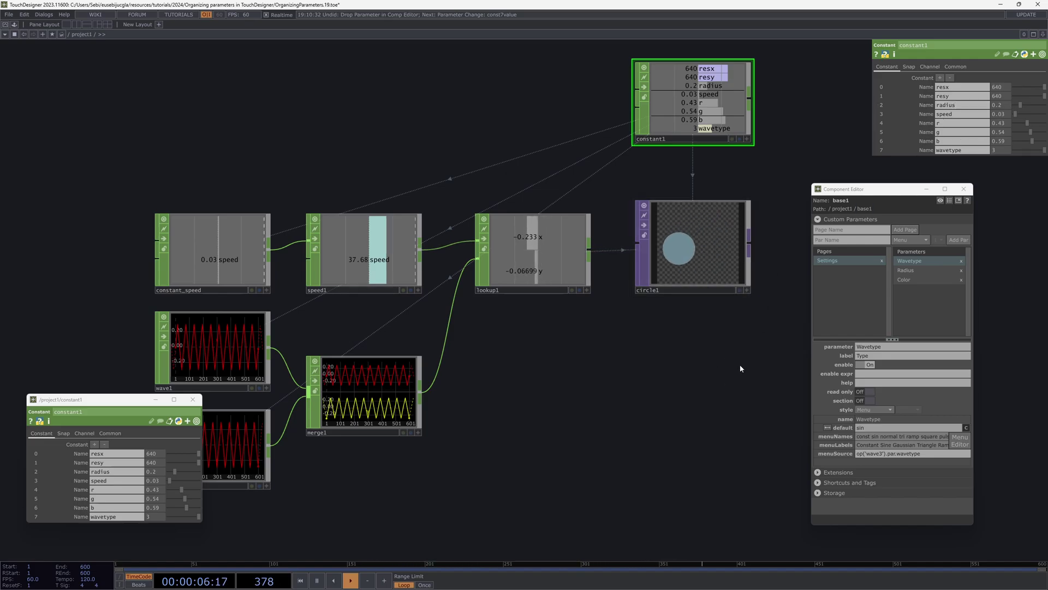
left_click_drag(727, 352, 453, 342)
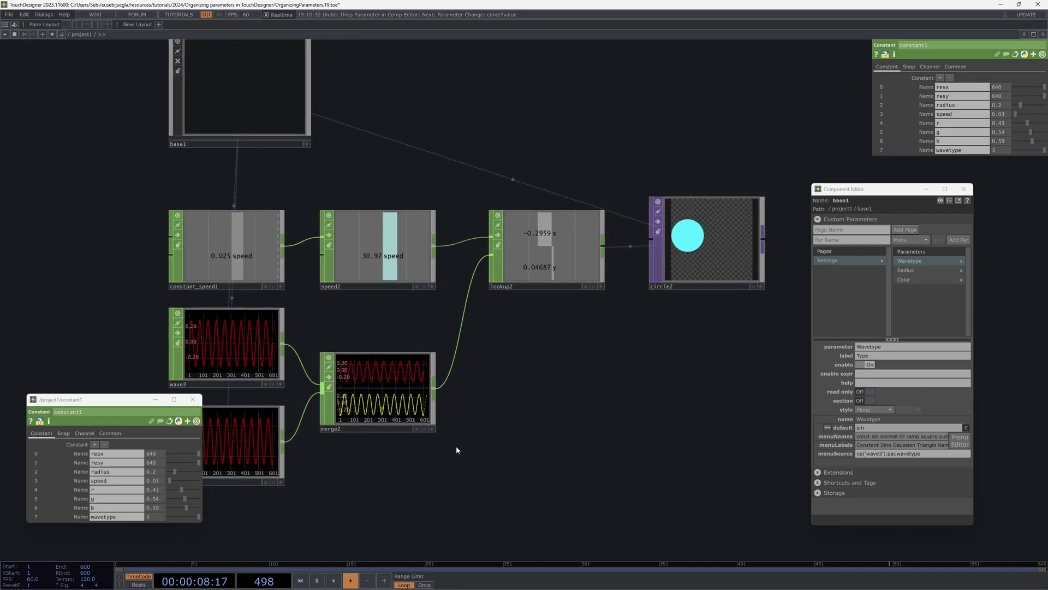
Add a single-value Float parameter named Speed to base1's Settings page.
left_click(231, 217)
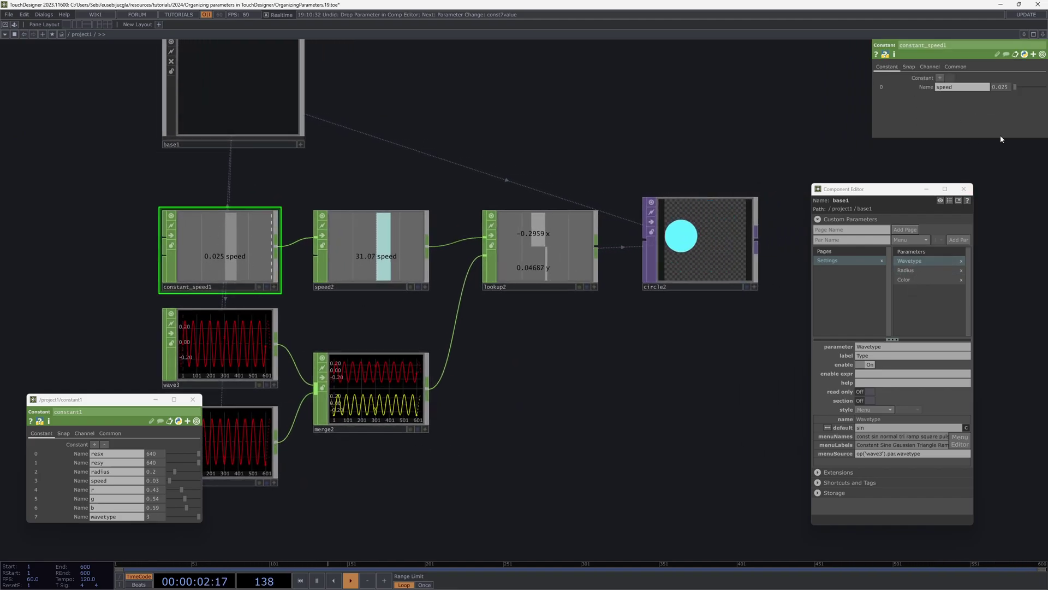
left_click(909, 239)
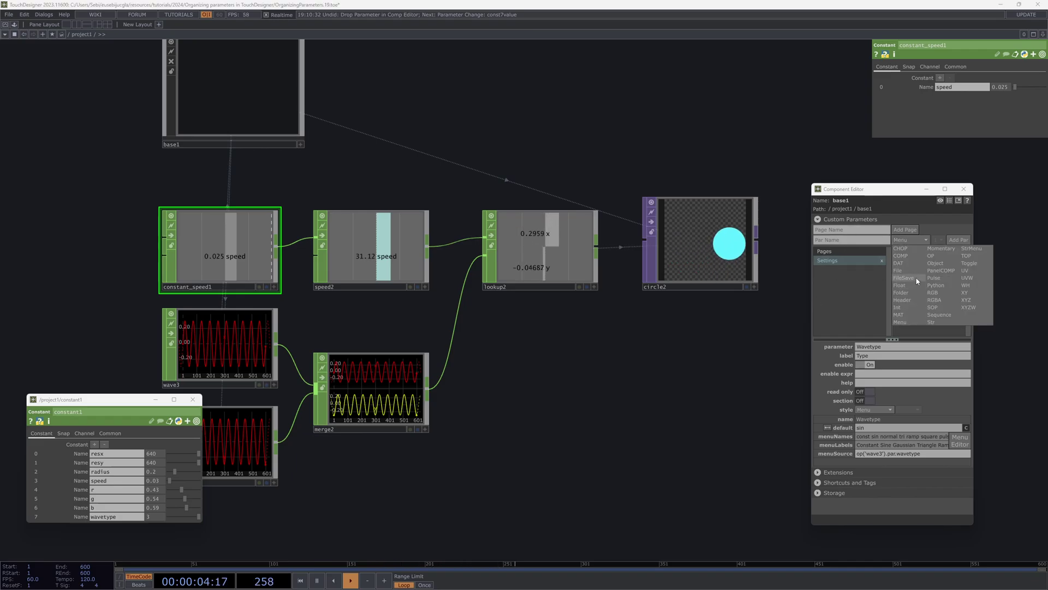
left_click(900, 243)
left_click(872, 244)
type("Speed")
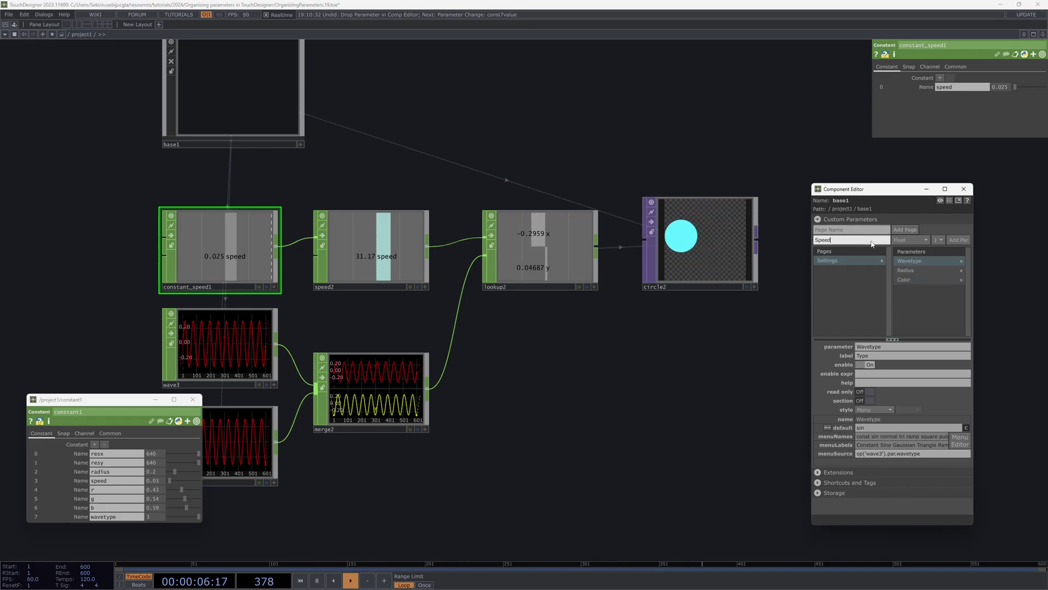
left_click(964, 242)
left_click(913, 290)
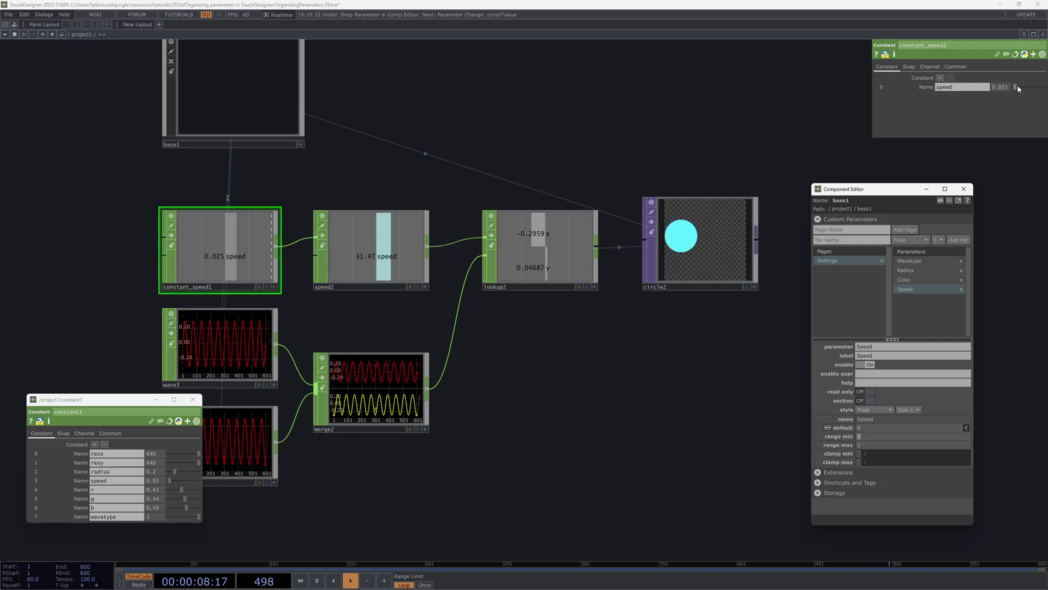
Try out speed values on constant_speed1, and give base1's Speed parameter a default of 0.025 and a range from 0.025 to 0.1.
mouse_move(1016, 89)
left_mouse_down()
mouse_move(1041, 92)
mouse_move(1014, 88)
left_mouse_up()
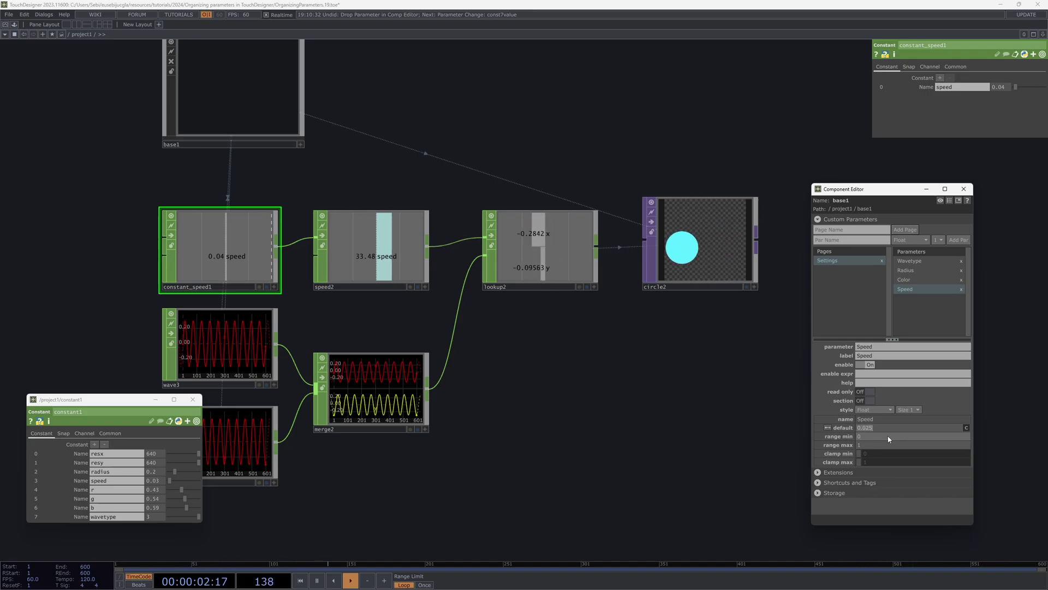
type("5")
key("Tab")
type("0.025")
key("Tab")
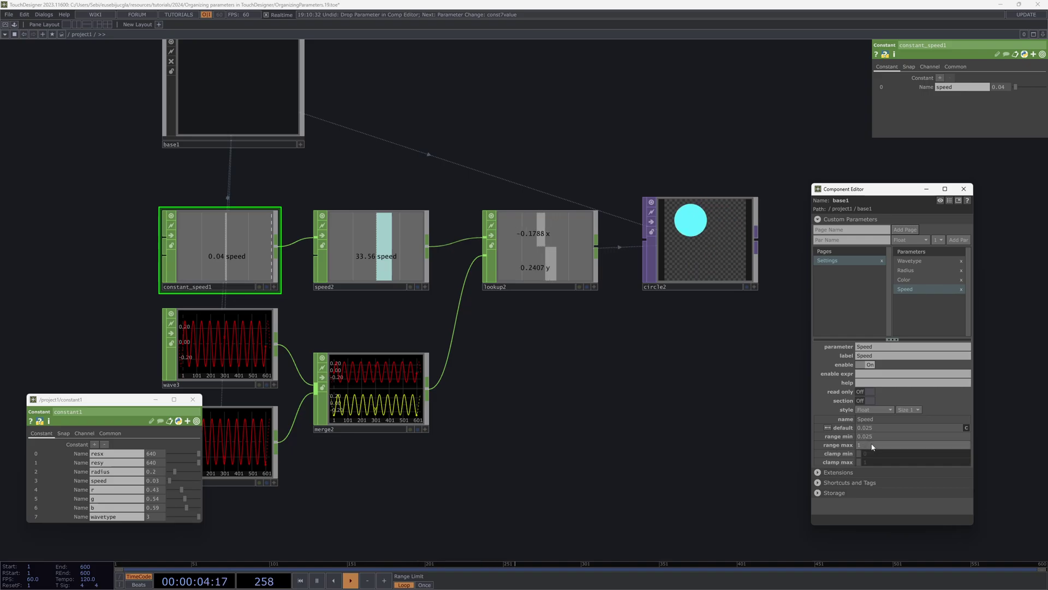
type("0.1")
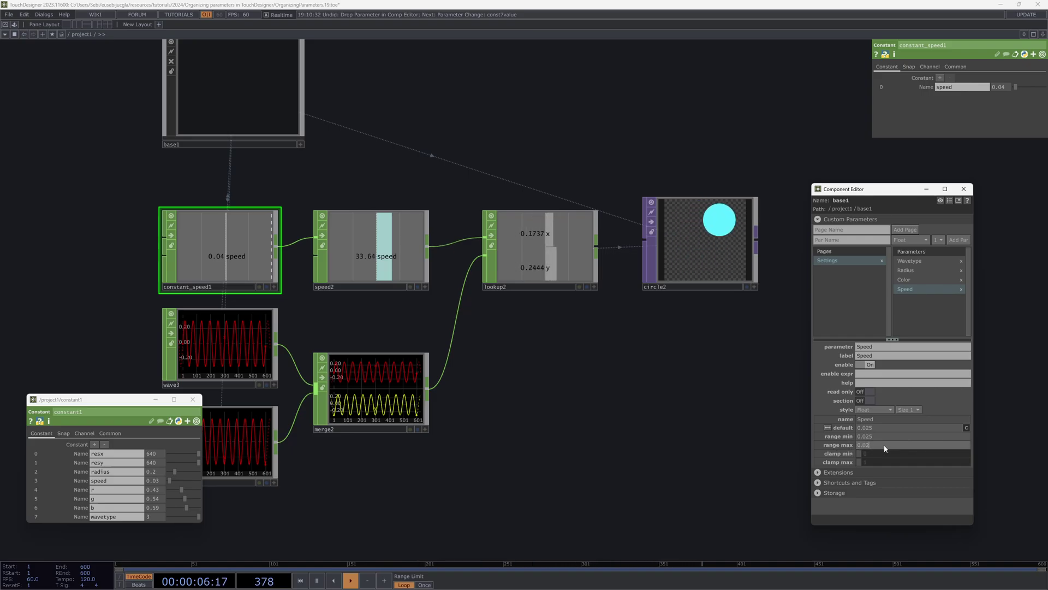
key("Return")
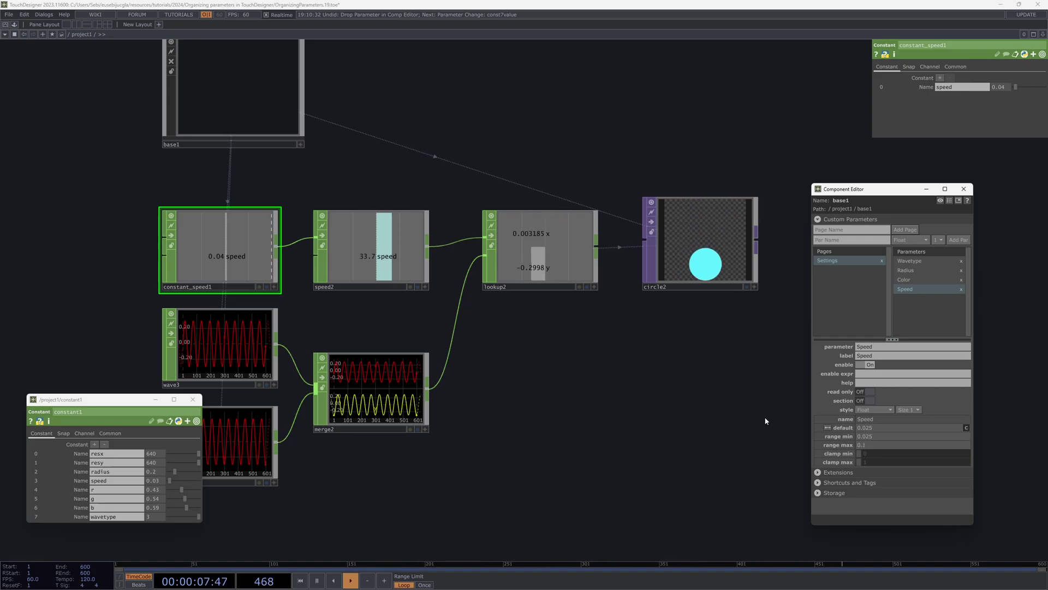
Copy base1's Speed parameter, paste it as a reference into constant_speed1's speed value, and test the Speed control.
left_click(247, 87)
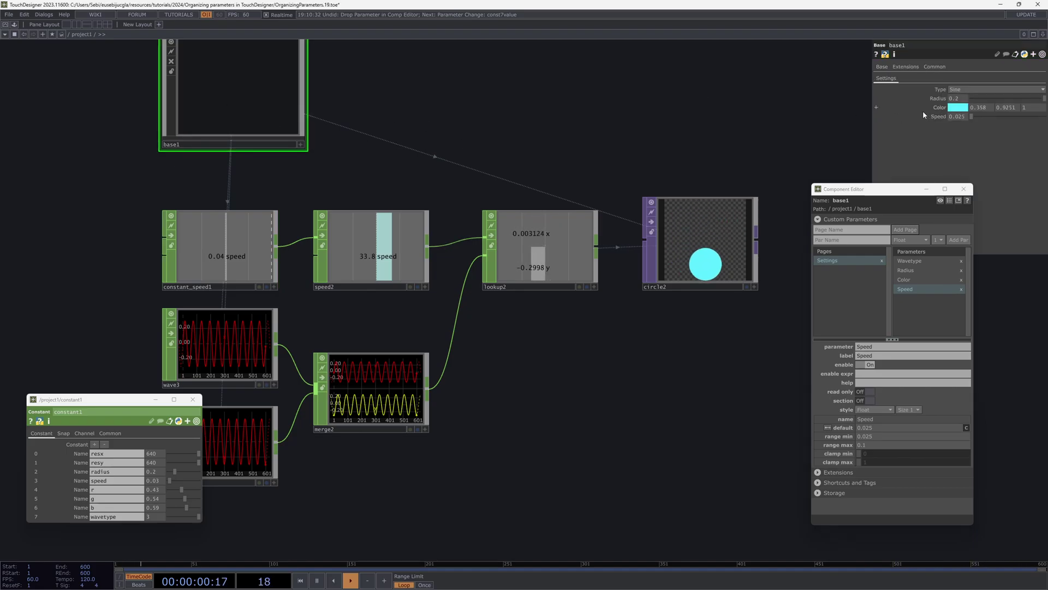
left_click_drag(978, 116, 1021, 118)
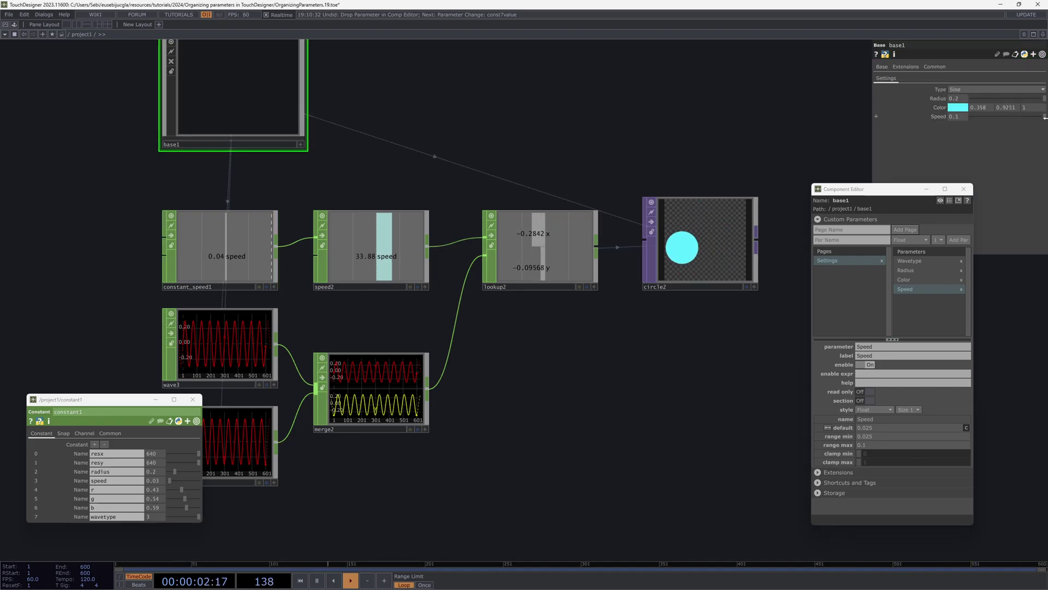
right_click(940, 117)
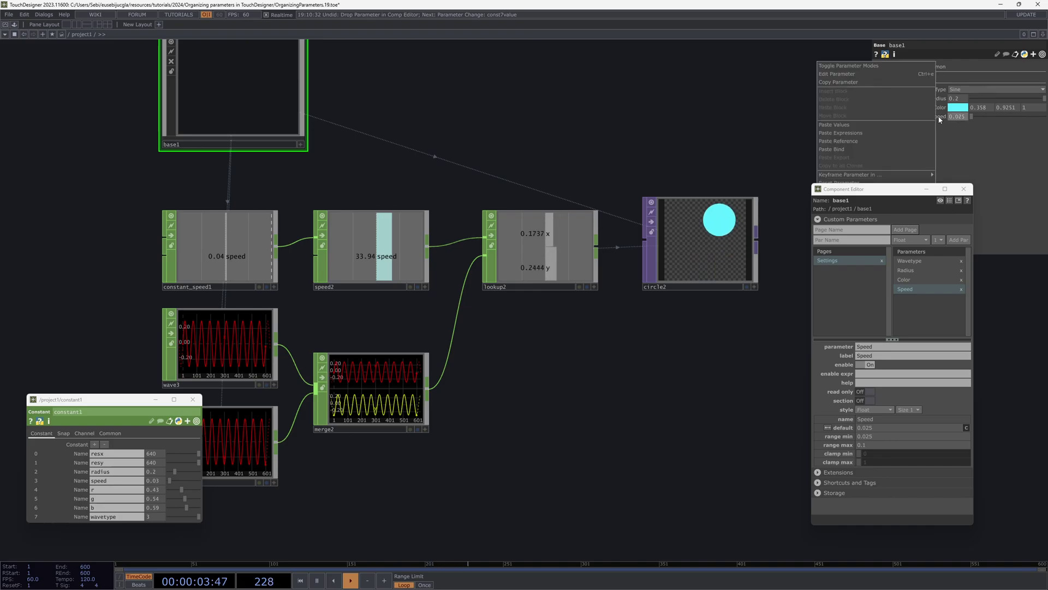
left_click(857, 84)
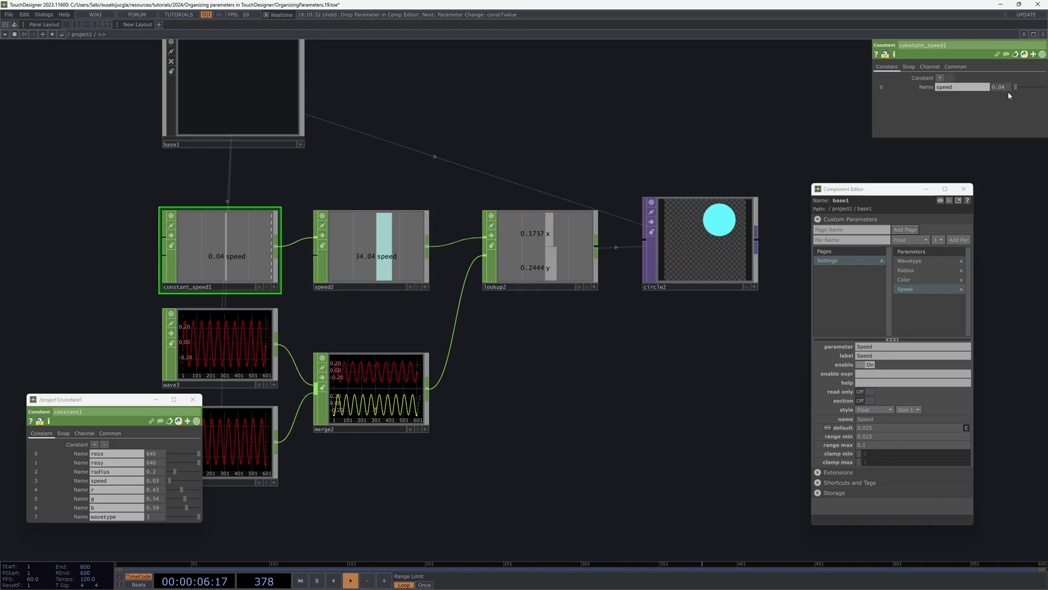
right_click(1008, 91)
left_click(912, 113)
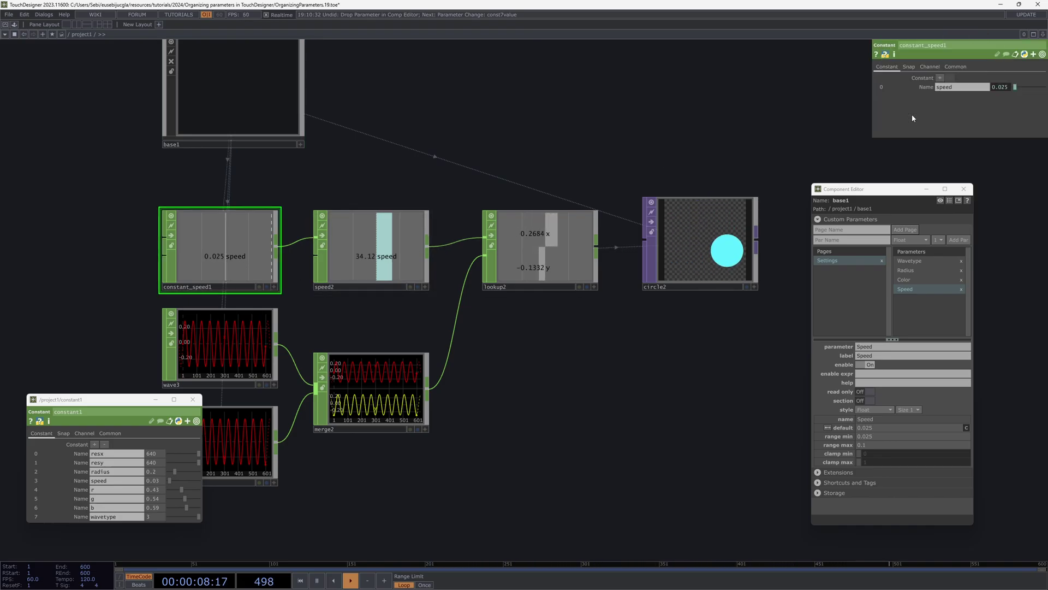
left_click(253, 63)
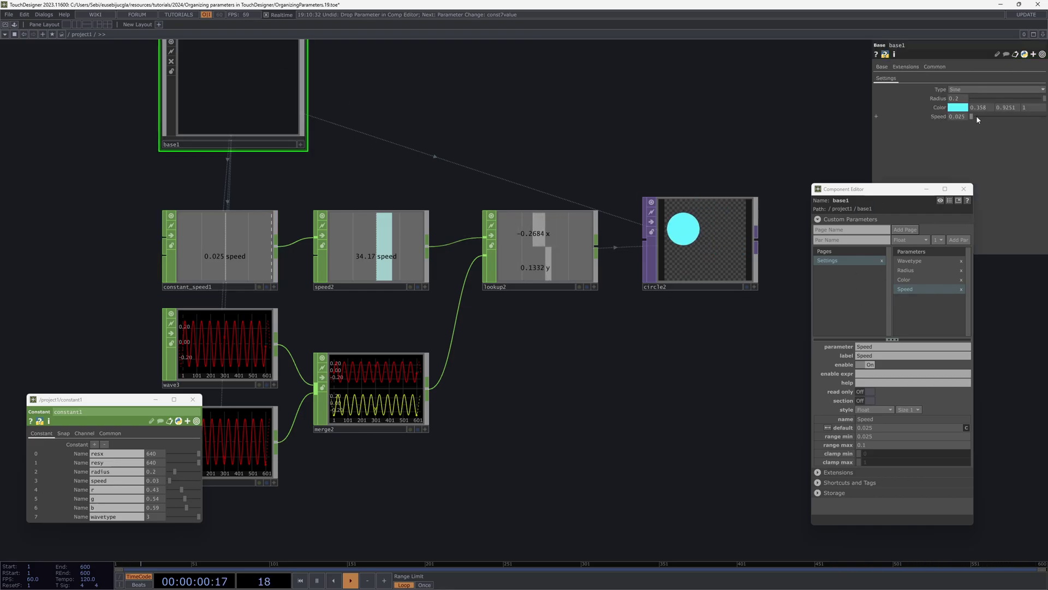
mouse_move(977, 116)
left_mouse_down()
mouse_move(1014, 117)
mouse_move(965, 121)
left_mouse_up()
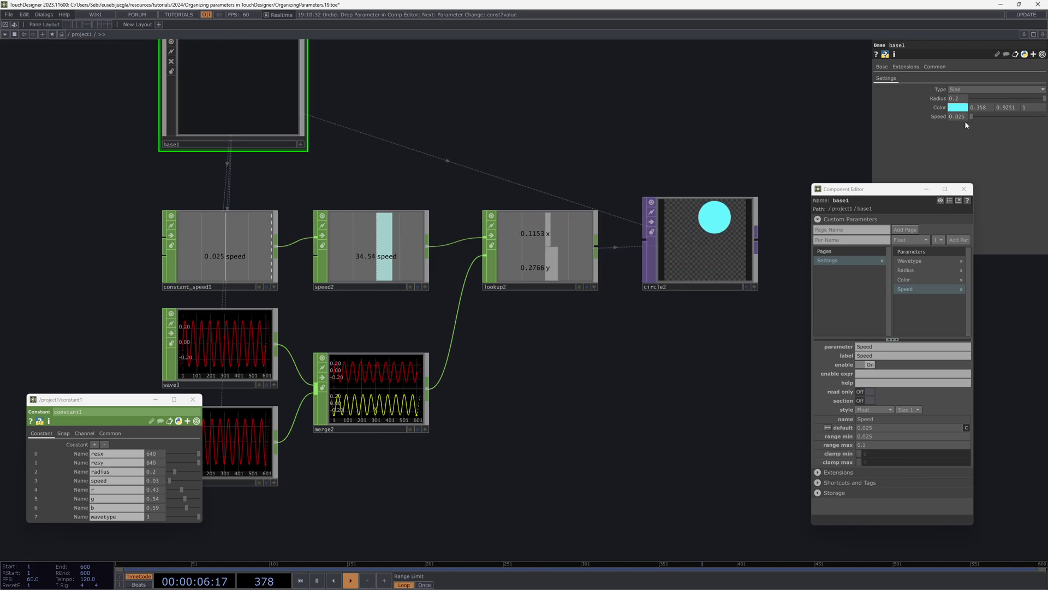
Examine constant1's channels for controls that base1's Settings page does not yet have.
left_click_drag(469, 422, 598, 376)
scroll(185, 264, "down", 1)
mouse_move(180, 262)
left_mouse_down()
mouse_move(310, 249)
mouse_move(529, 264)
left_mouse_up()
scroll(310, 250, "down", 1)
scroll(310, 140, "up", 4)
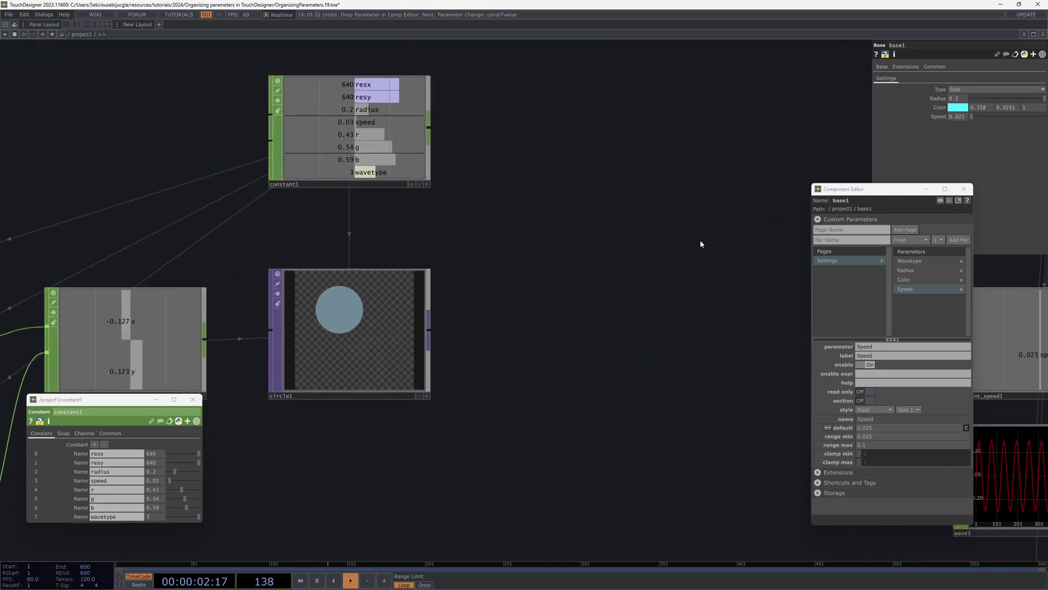
left_click_drag(700, 240, 364, 252)
left_click_drag(744, 284, 290, 208)
scroll(462, 176, "down", 3)
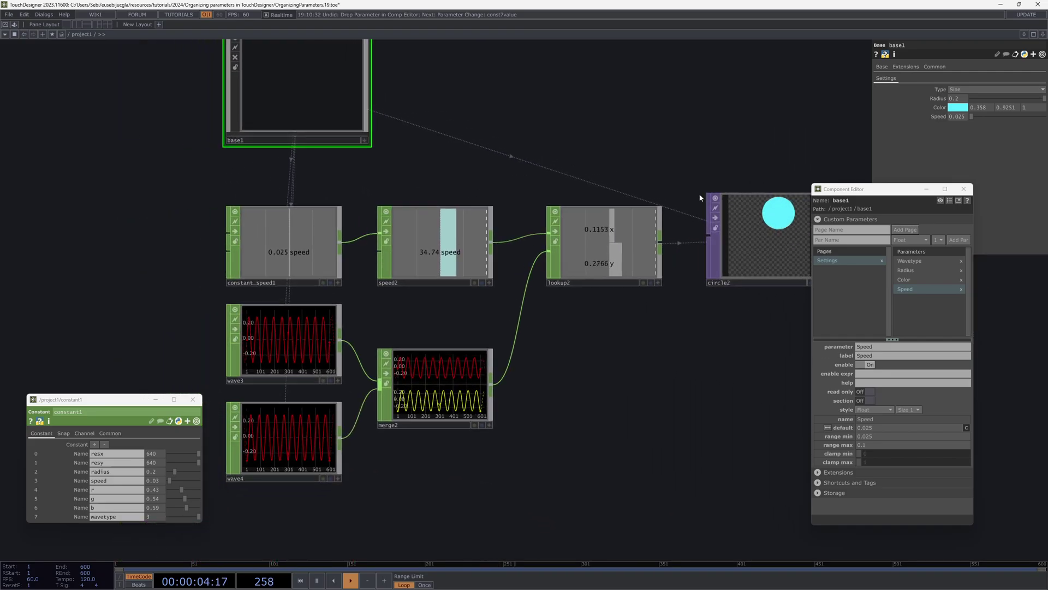
Add circle2's Resolution parameter to base1's Settings page with a reference on the source.
left_click(780, 240)
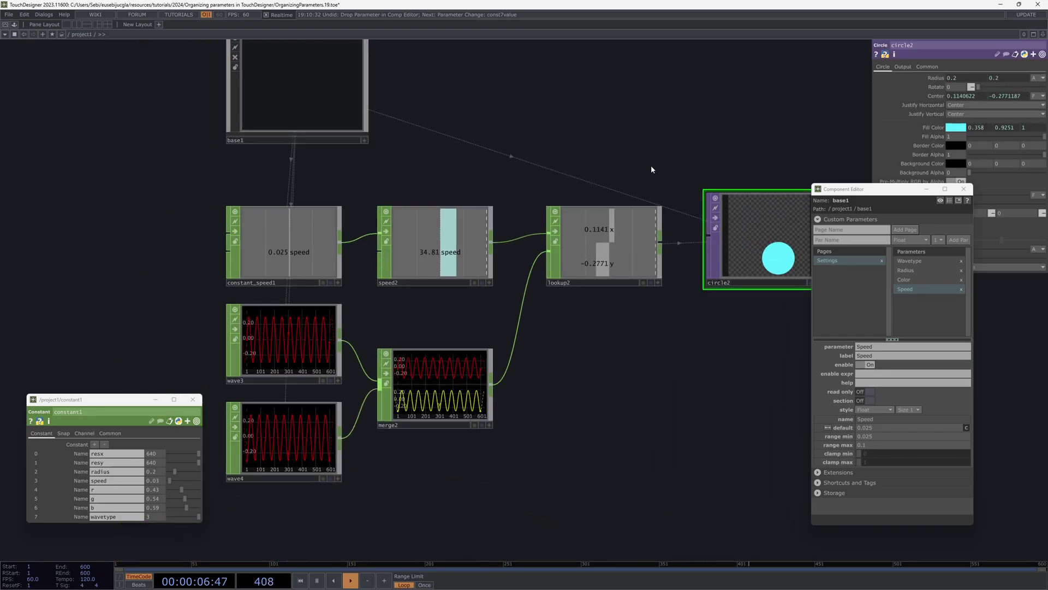
left_click(929, 66)
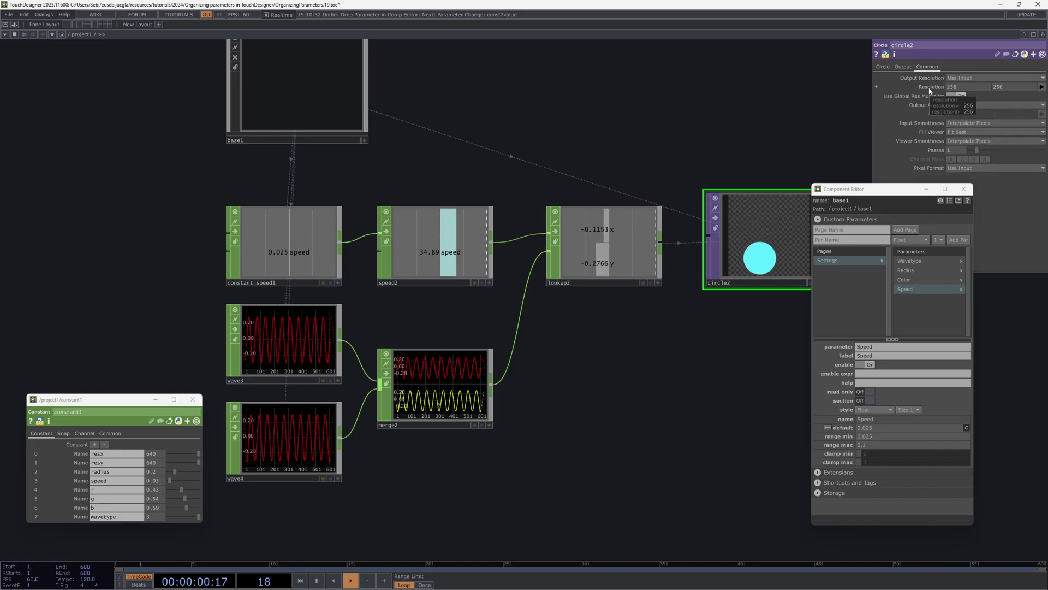
left_click_drag(930, 90, 936, 300)
left_click(949, 325)
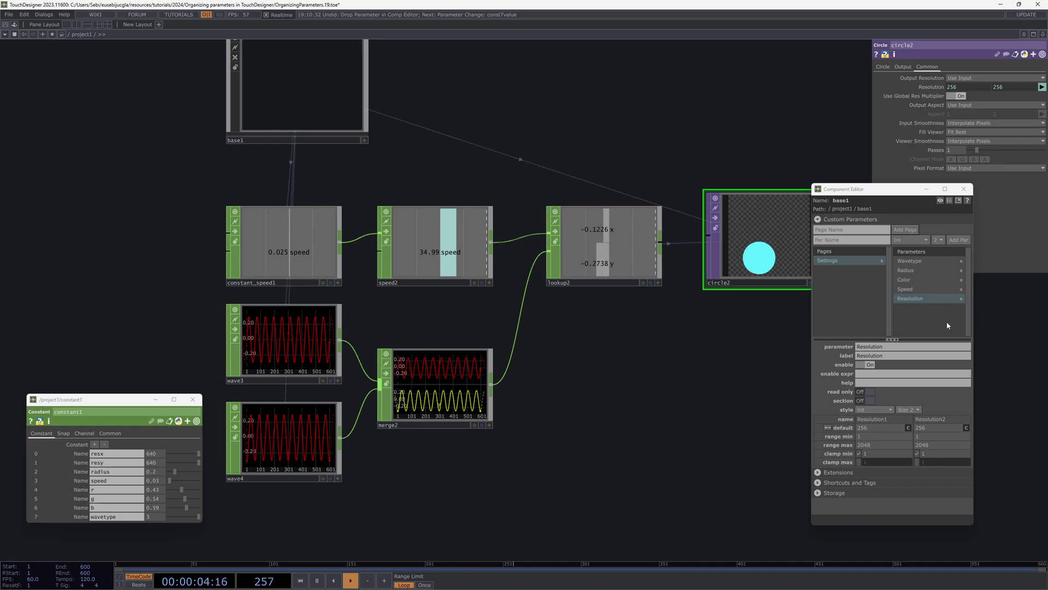
Set base1's Resolution to 1280 by 720 and close the Component Editor.
left_click(346, 85)
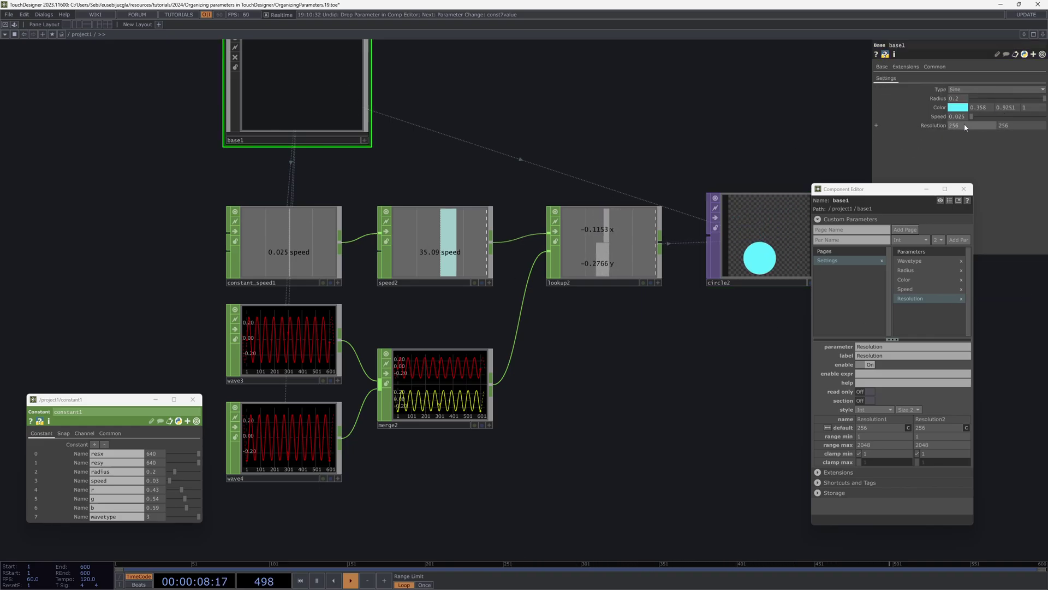
mouse_move(936, 130)
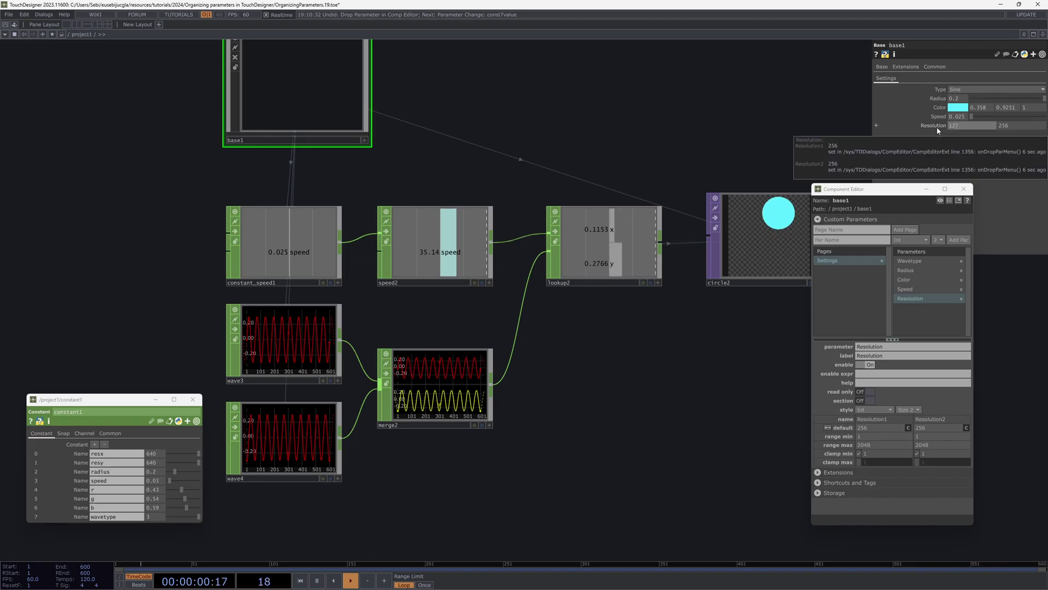
key("Tab")
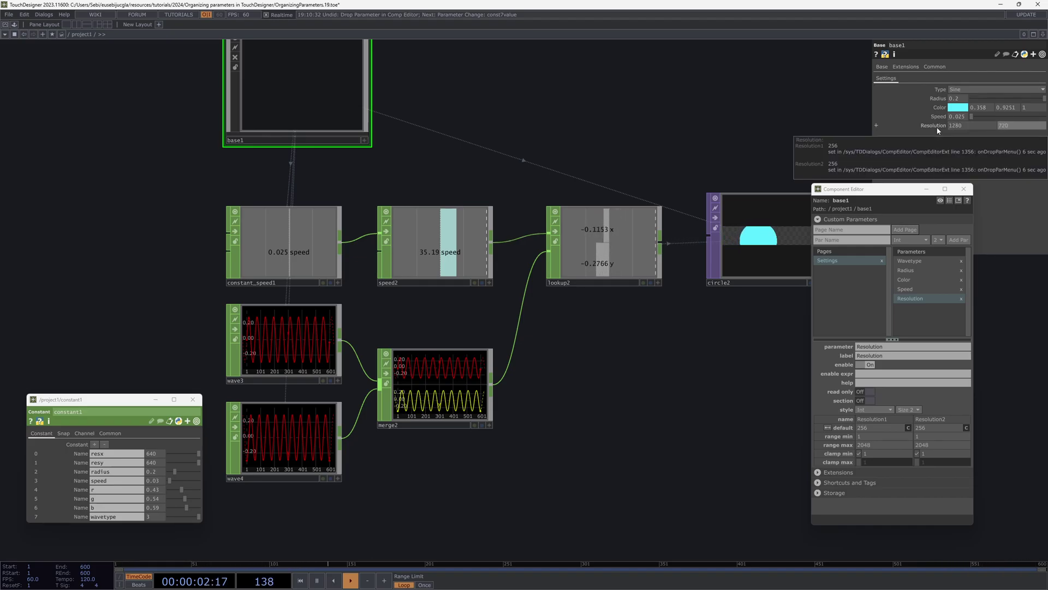
left_click_drag(898, 194, 857, 256)
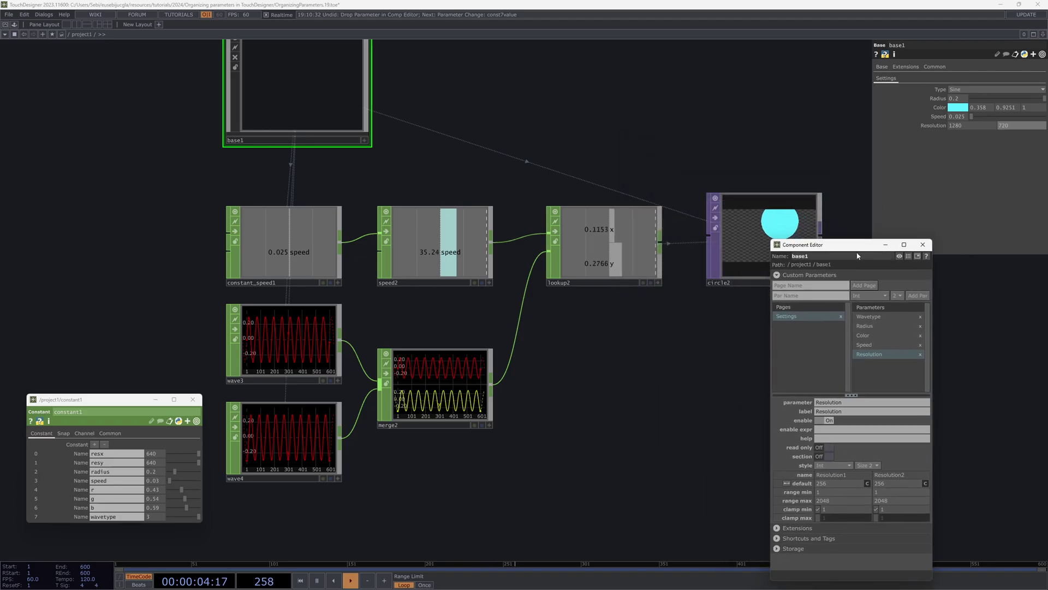
left_click(923, 244)
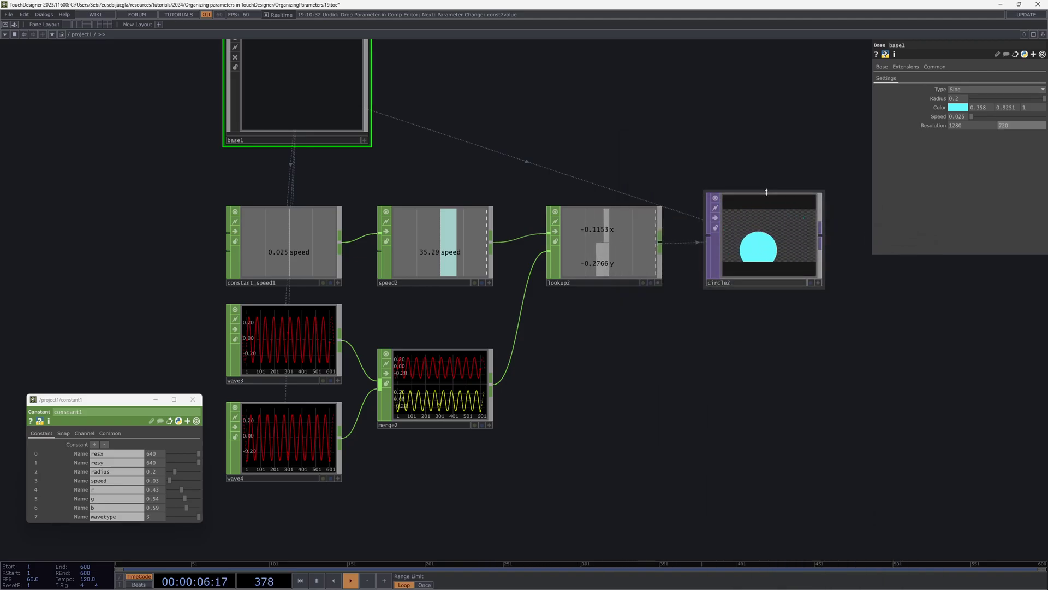
Reduce the height of the circle2 node, and set base1's Radius to 0.1 and Speed to 0.0464.
left_click_drag(767, 192, 766, 223)
mouse_move(1004, 117)
left_mouse_down()
mouse_move(1045, 118)
mouse_move(1004, 117)
mouse_move(1024, 99)
mouse_move(976, 99)
mouse_move(1044, 117)
mouse_move(992, 118)
left_mouse_up()
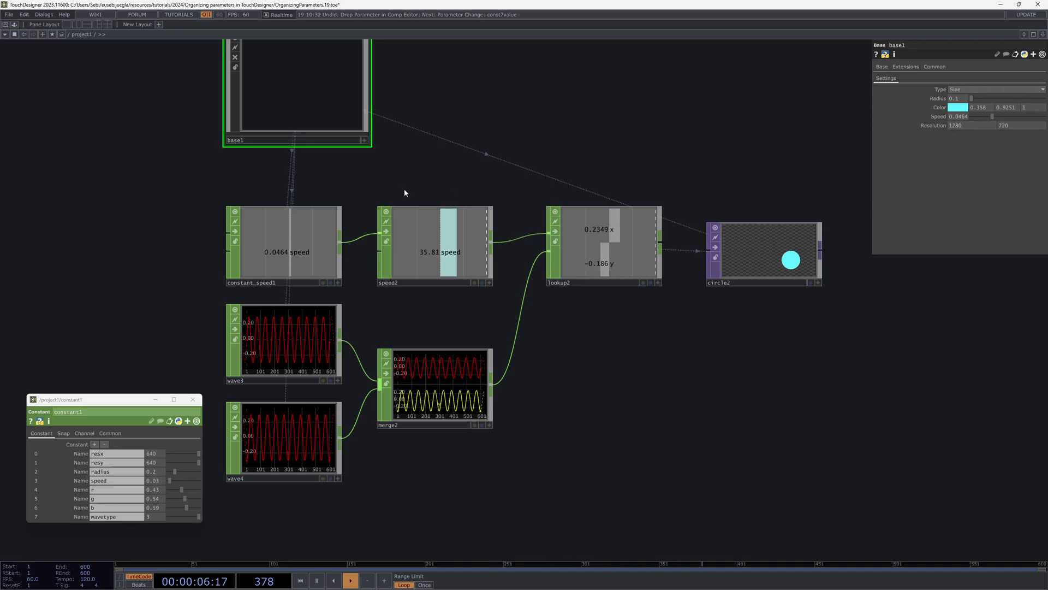
Compare constant1's channel list with base1's custom parameters.
left_click_drag(404, 189, 764, 225)
left_click(429, 104)
scroll(583, 155, "down", 3)
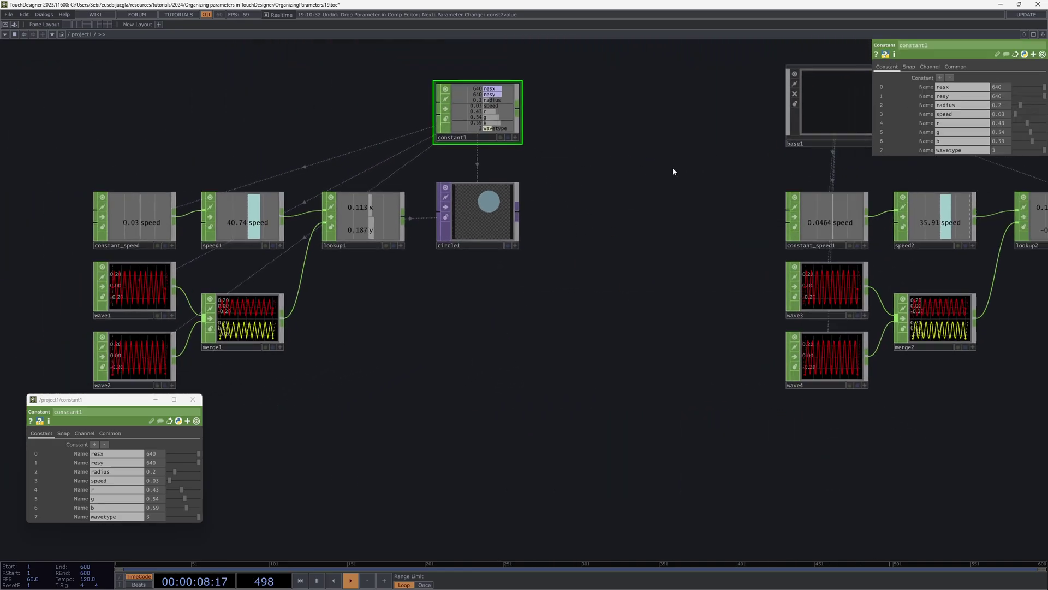
left_click_drag(673, 167, 580, 186)
left_click(508, 136)
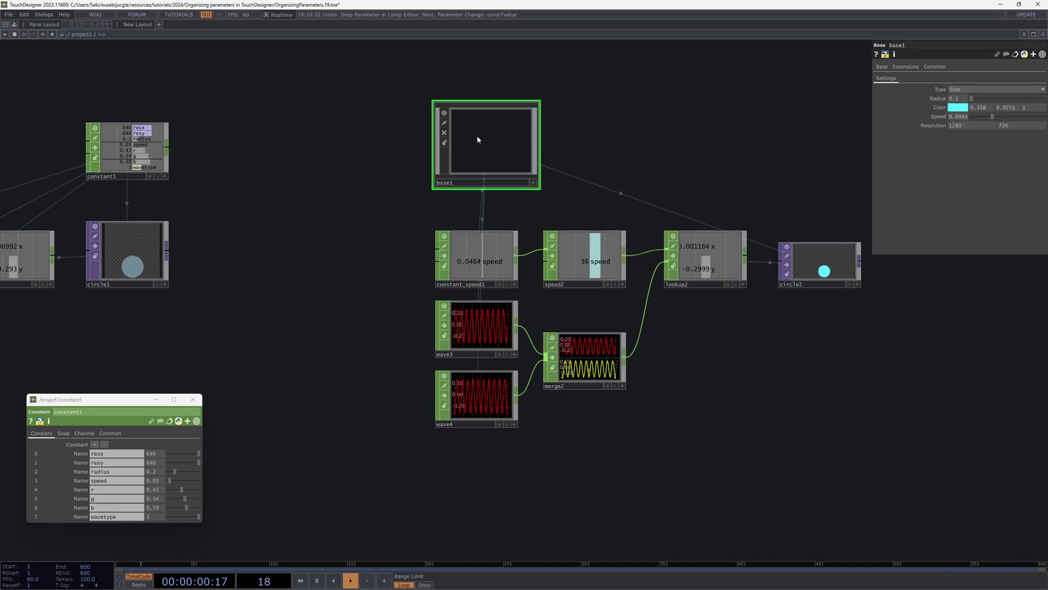
Close the floating constant1 parameter window and turn on read only for Wavetype in base1's Component Editor.
right_click(475, 138)
left_click(500, 147)
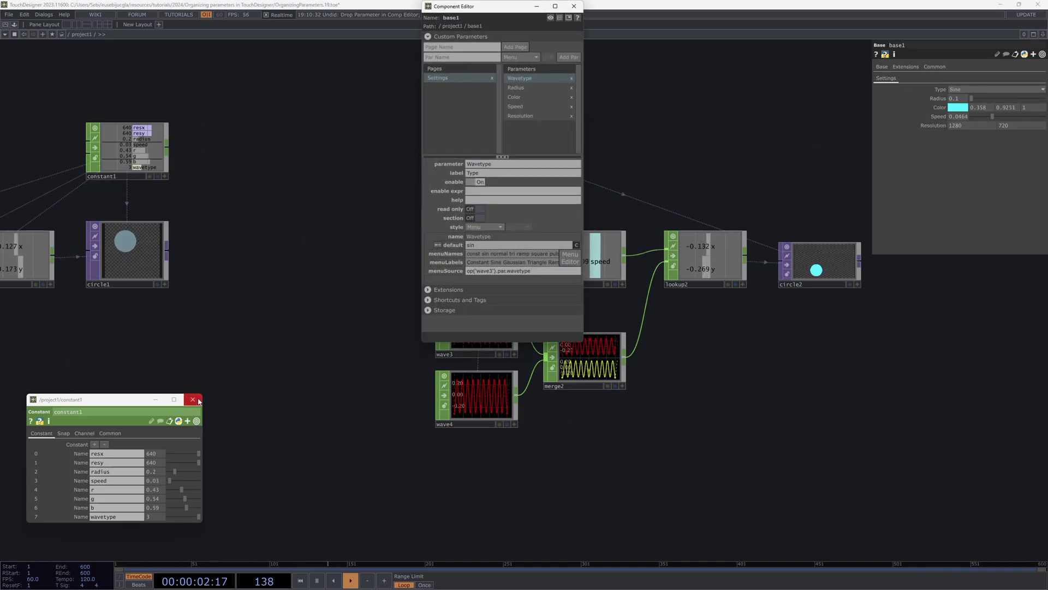
left_click(198, 401)
left_click_drag(492, 7, 757, 185)
left_click_drag(740, 140, 614, 155)
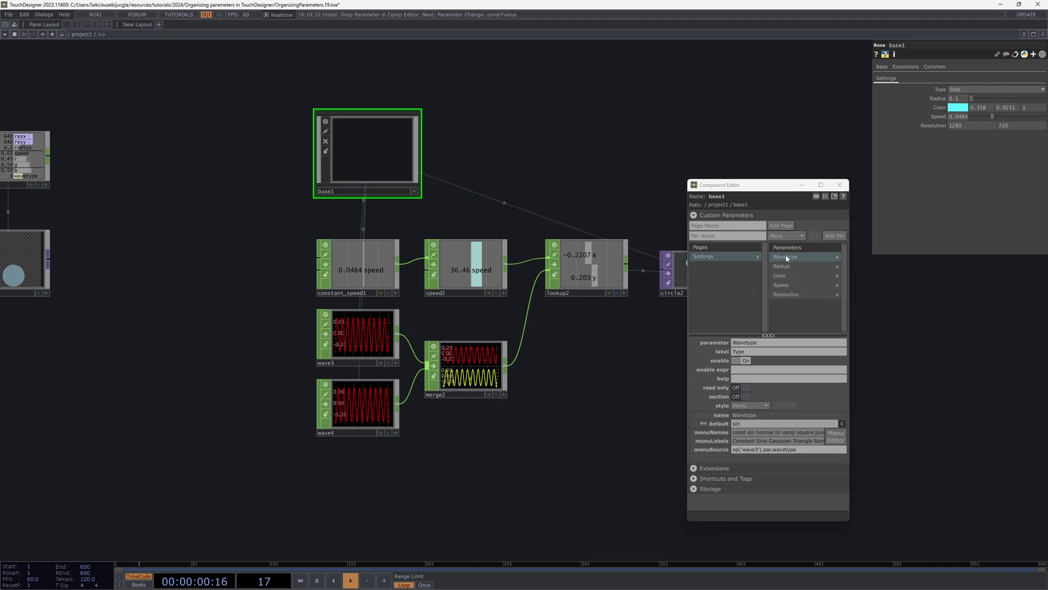
left_click(746, 387)
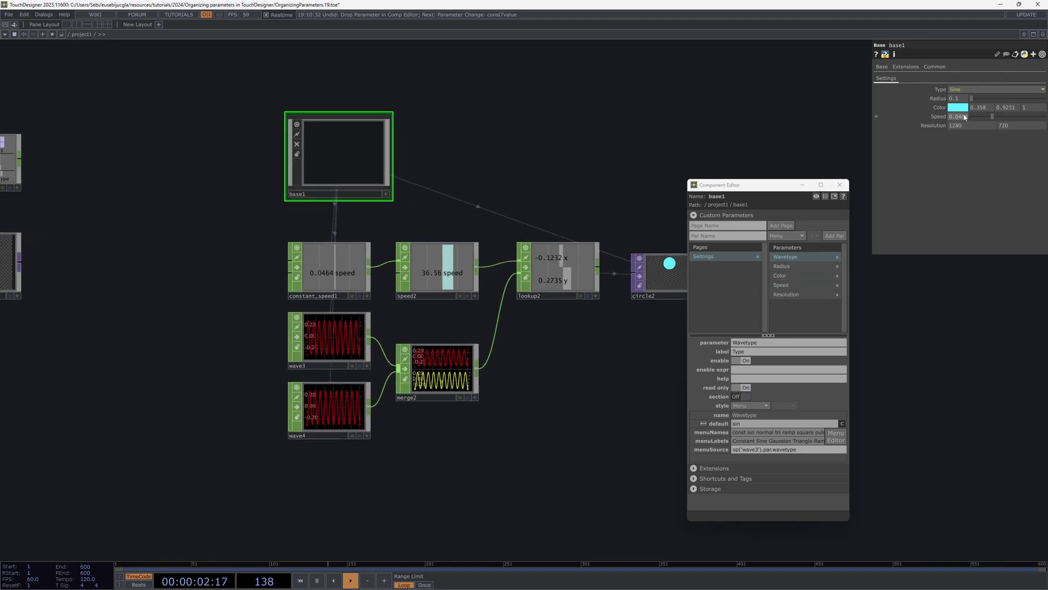
Toggle read only on and back off for Color, and turn it off for Wavetype in base1's custom parameters.
left_click(793, 276)
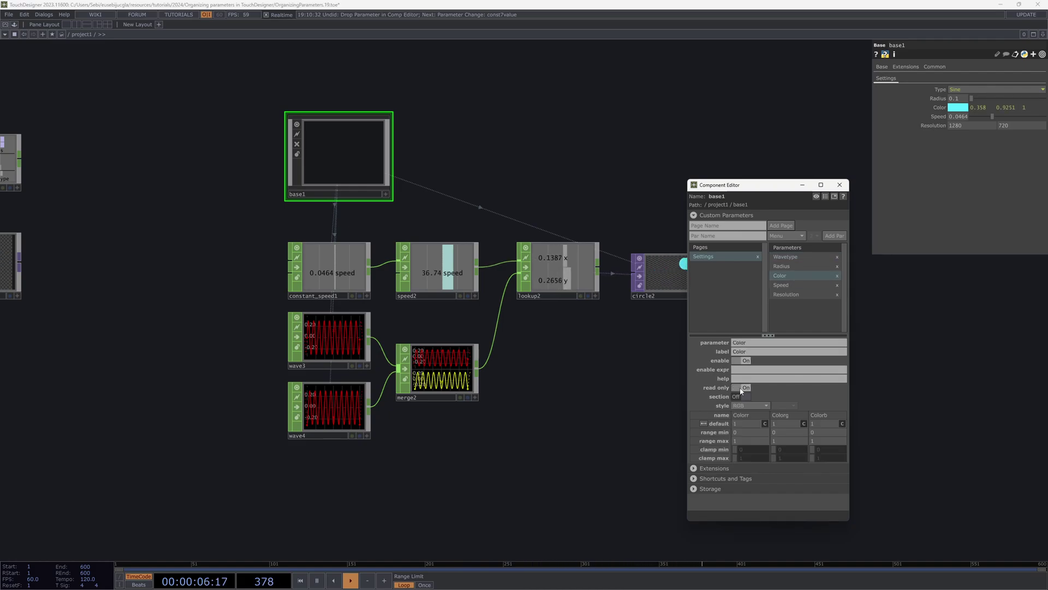
left_click(794, 258)
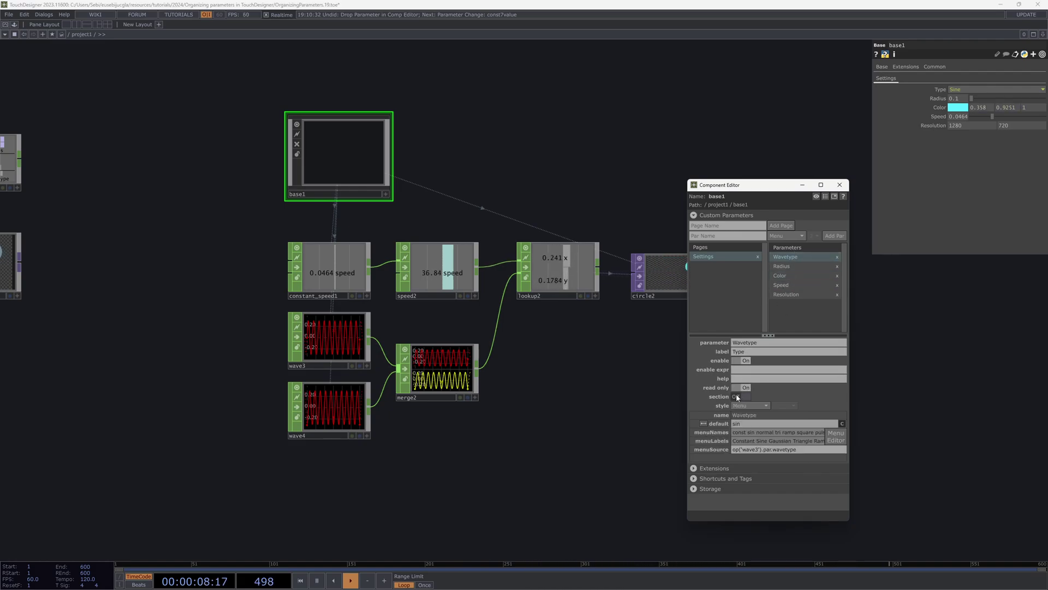
left_click(743, 388)
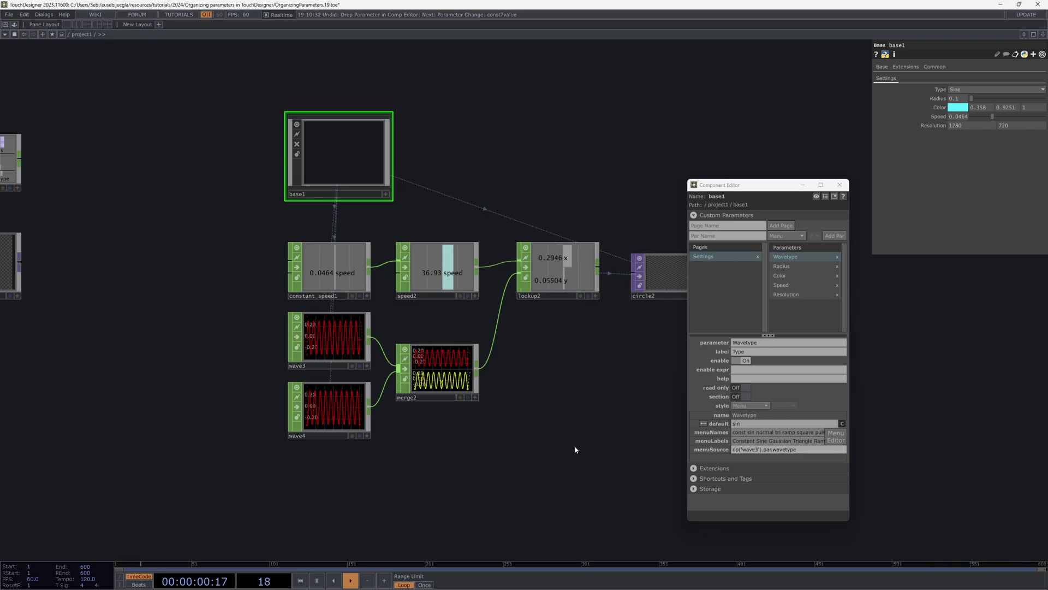
Add a custom parameter page named Looks to base1 and move the Color parameter from Settings onto it.
left_click(737, 228)
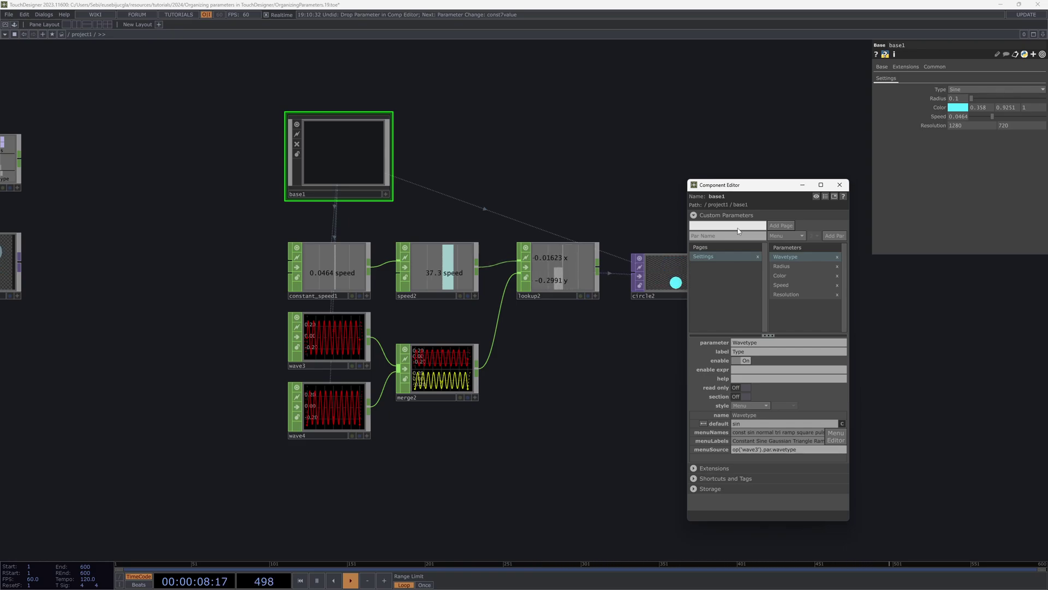
left_click(790, 226)
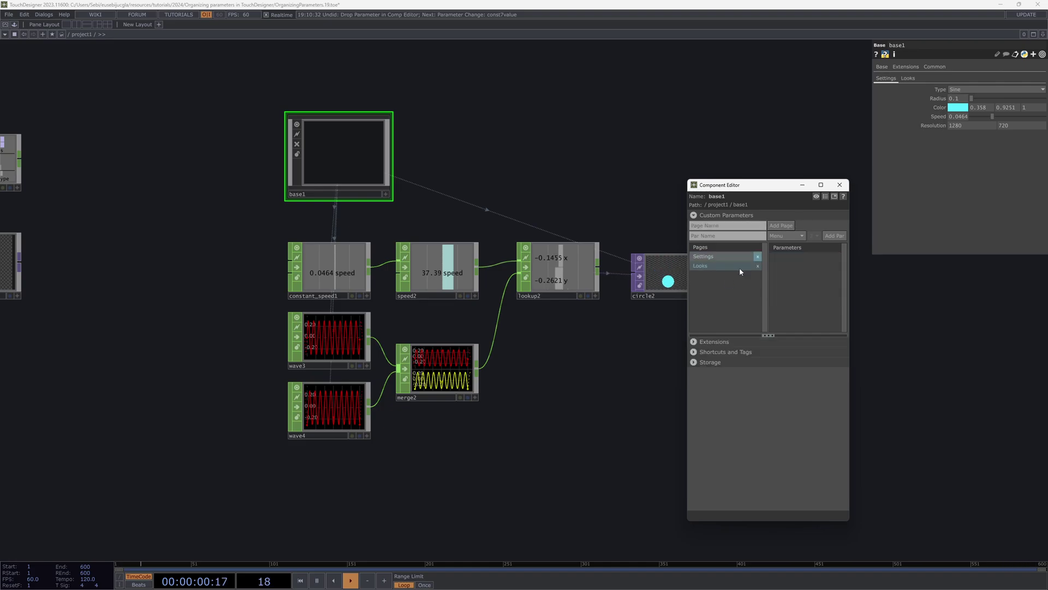
left_click(708, 256)
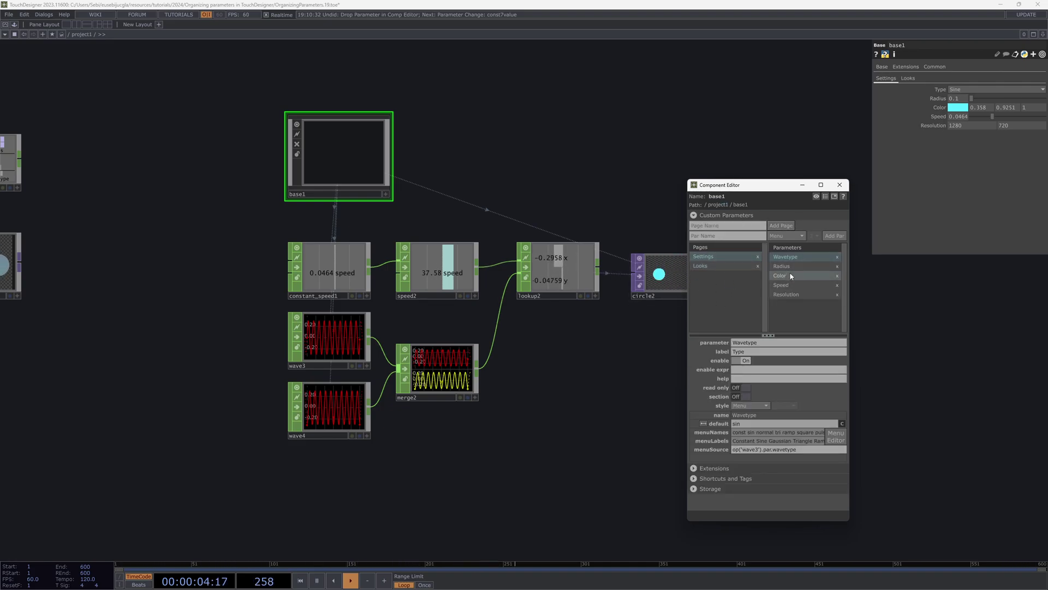
left_click_drag(779, 276, 704, 267)
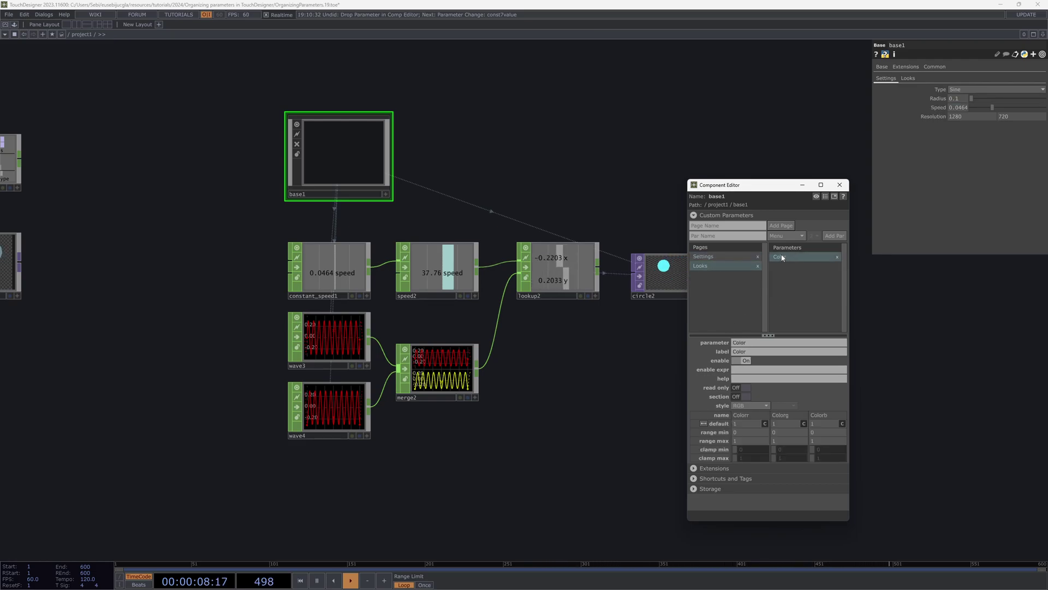
Move the Wavetype parameter from Settings to the Looks page and check both pages in base1's parameters.
left_click(716, 258)
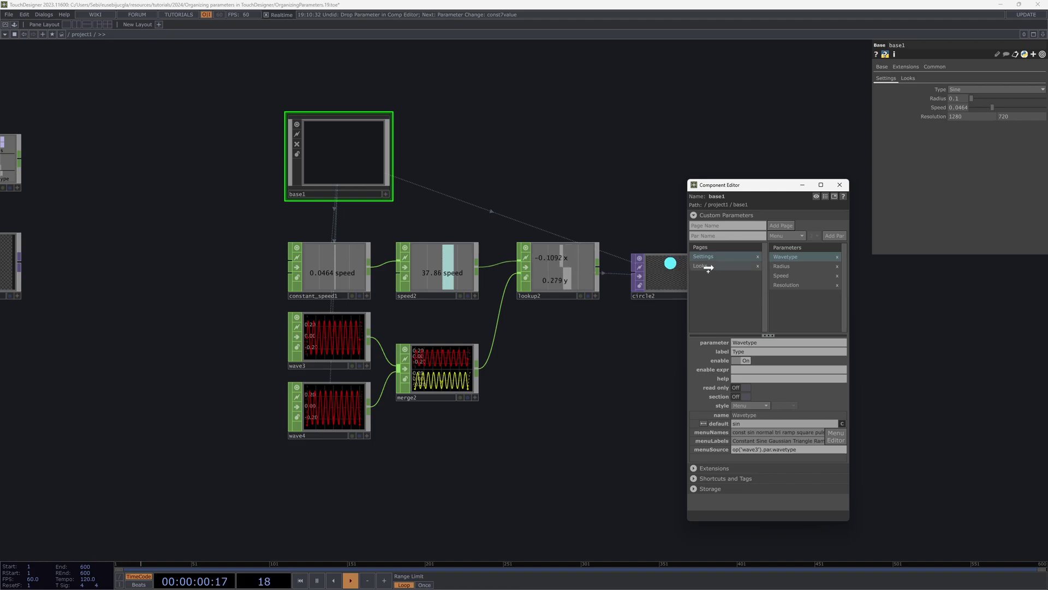
left_click_drag(708, 267, 710, 267)
left_click(911, 80)
left_click(888, 79)
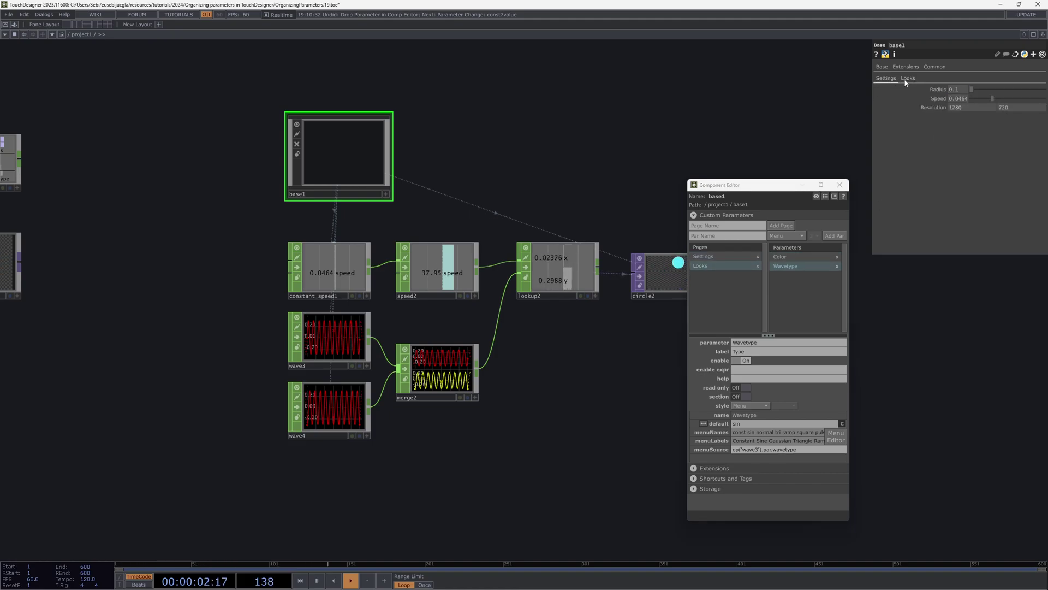
left_click(909, 79)
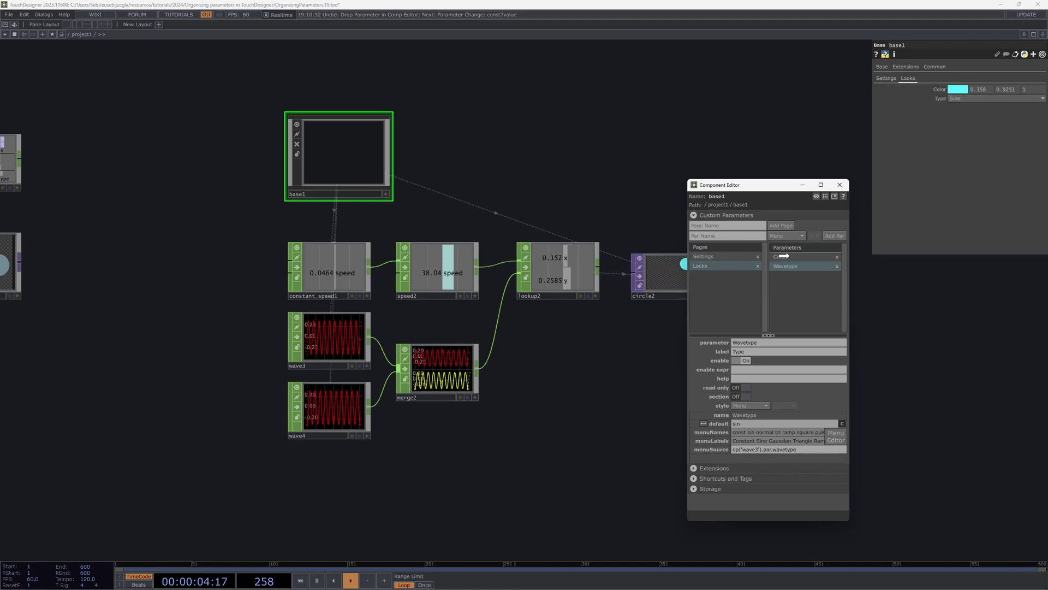
Reorder Wavetype above Color on Looks and Speed above Radius on Settings, and close the Component Editor.
left_click_drag(790, 266, 787, 255)
left_click(877, 82)
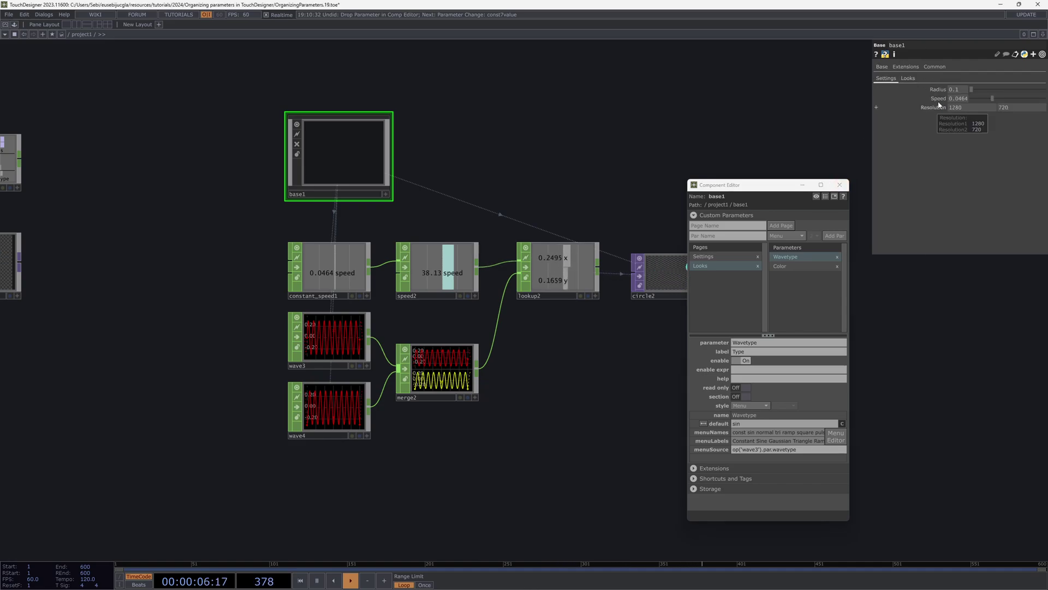
left_click(715, 260)
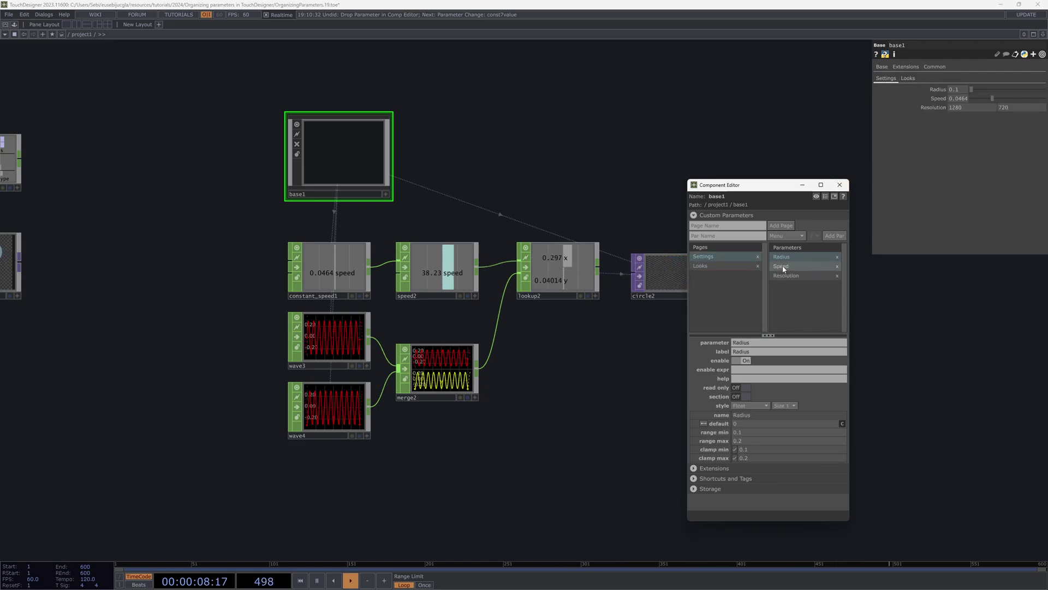
mouse_move(784, 266)
left_mouse_down()
mouse_move(783, 255)
mouse_move(783, 267)
left_mouse_up()
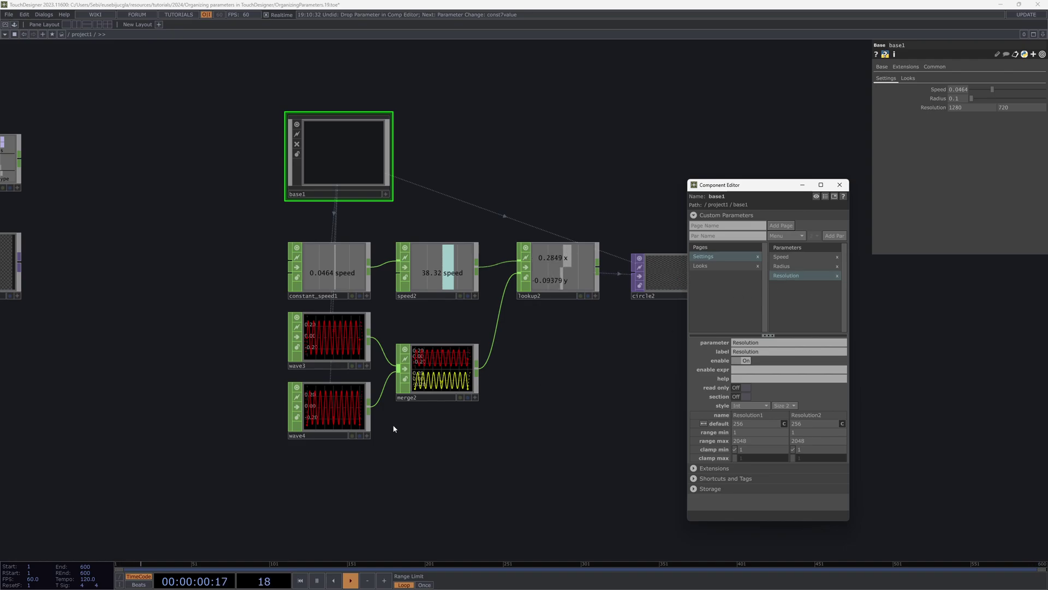
left_click_drag(276, 356, 451, 341)
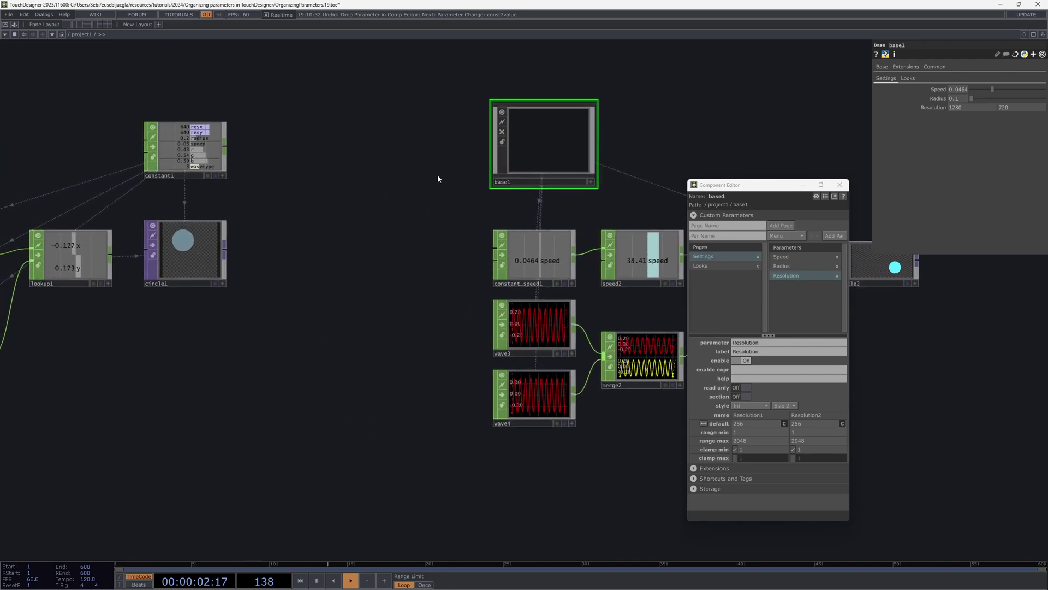
left_click(838, 187)
Add a Parameter CHOP to the network beside base1, above the speed and lookup nodes.
left_click_drag(820, 183, 621, 216)
scroll(581, 185, "up", 3)
left_click_drag(400, 217, 389, 201)
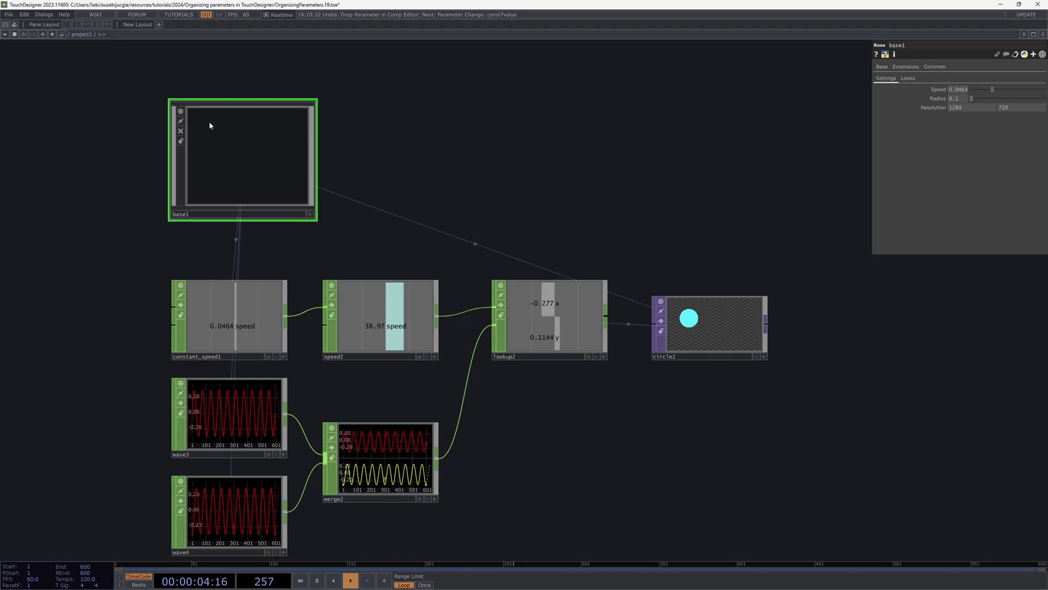
key("Tab")
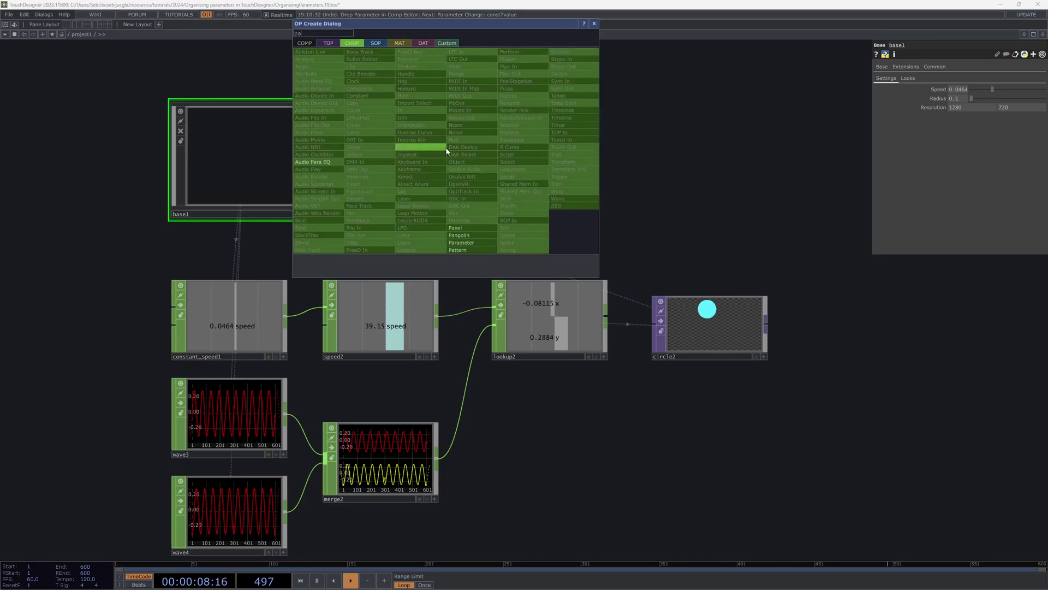
type("para")
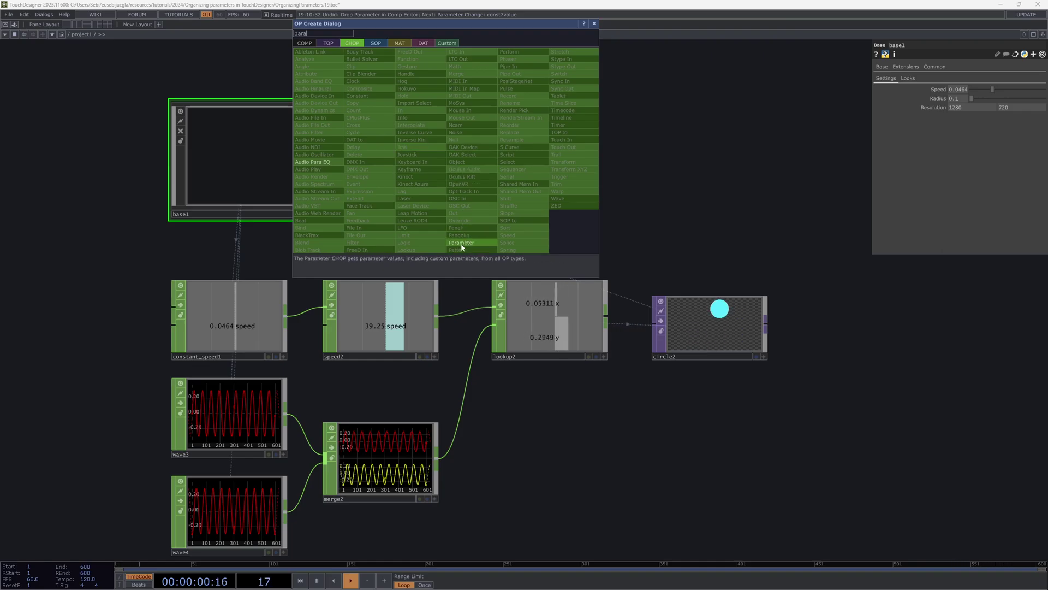
left_click(461, 242)
left_click(444, 184)
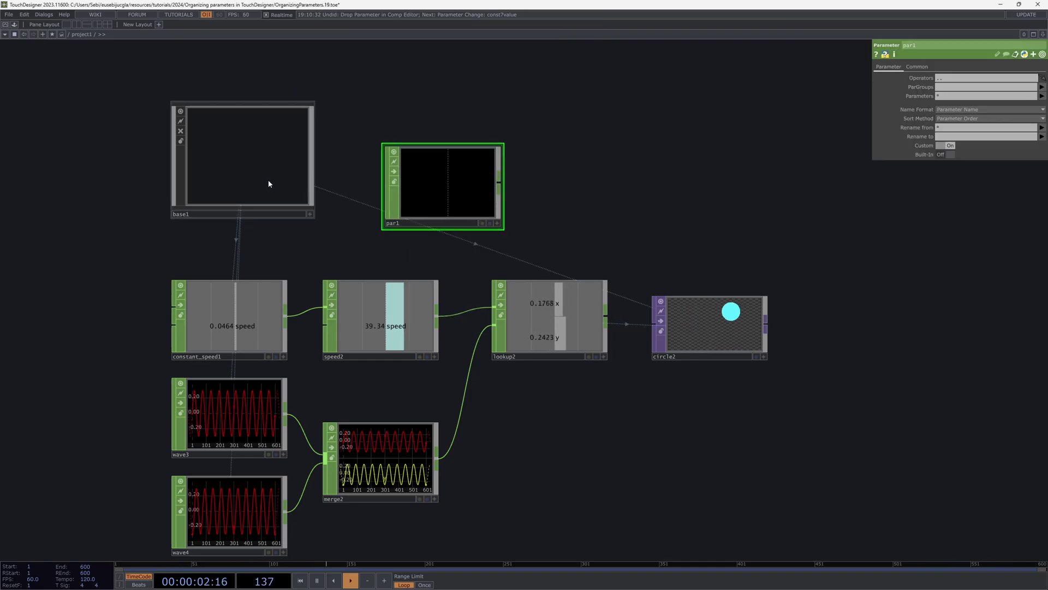
Assign base1 as the operator of the par1 Parameter CHOP.
left_click_drag(267, 180, 549, 182)
left_click_drag(457, 234, 522, 228)
scroll(605, 139, "up", 2)
scroll(614, 187, "down", 3)
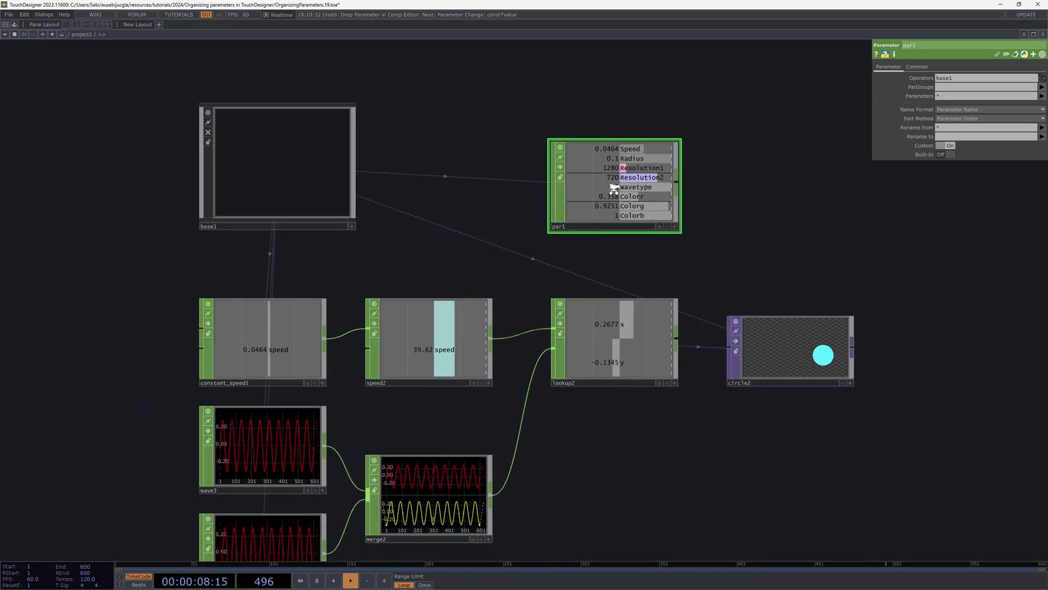
left_click_drag(398, 249, 542, 262)
Compare constant1's channels with par1's, and examine wave3's Type reference and base1's Looks page.
left_click(189, 180)
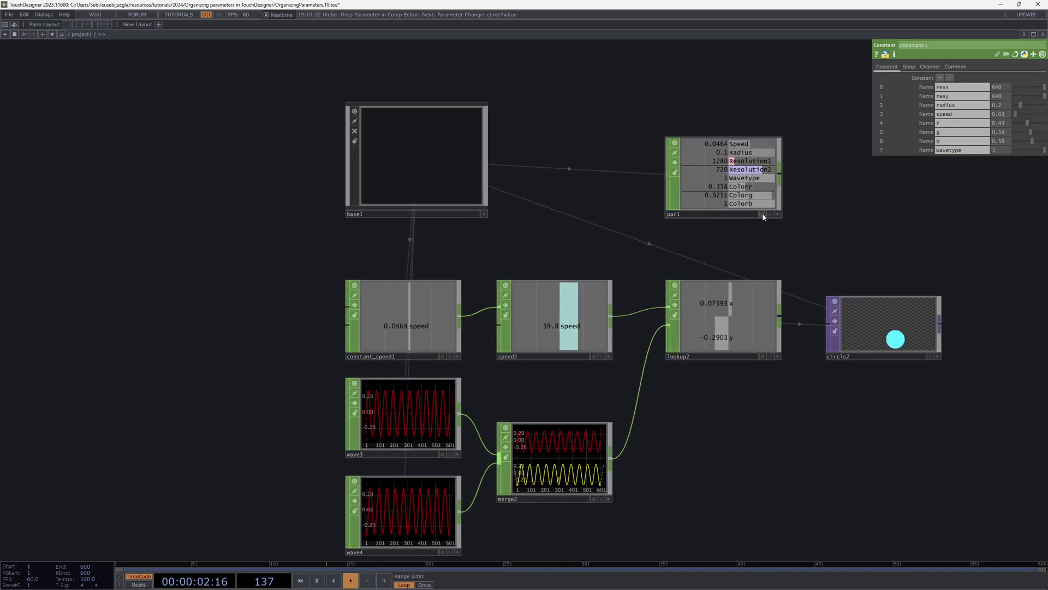
left_click(760, 177)
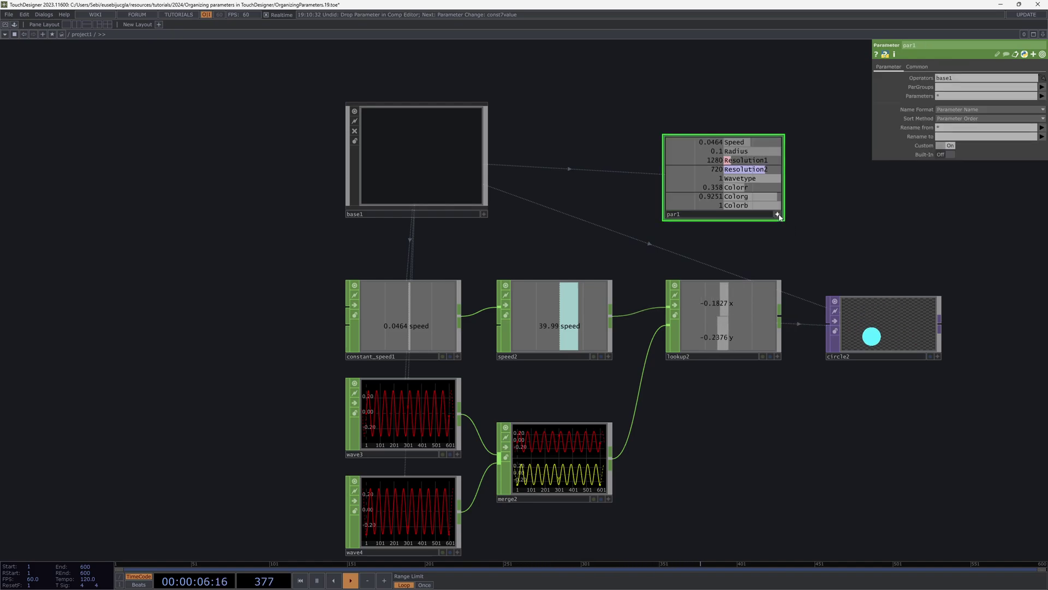
left_click(403, 428)
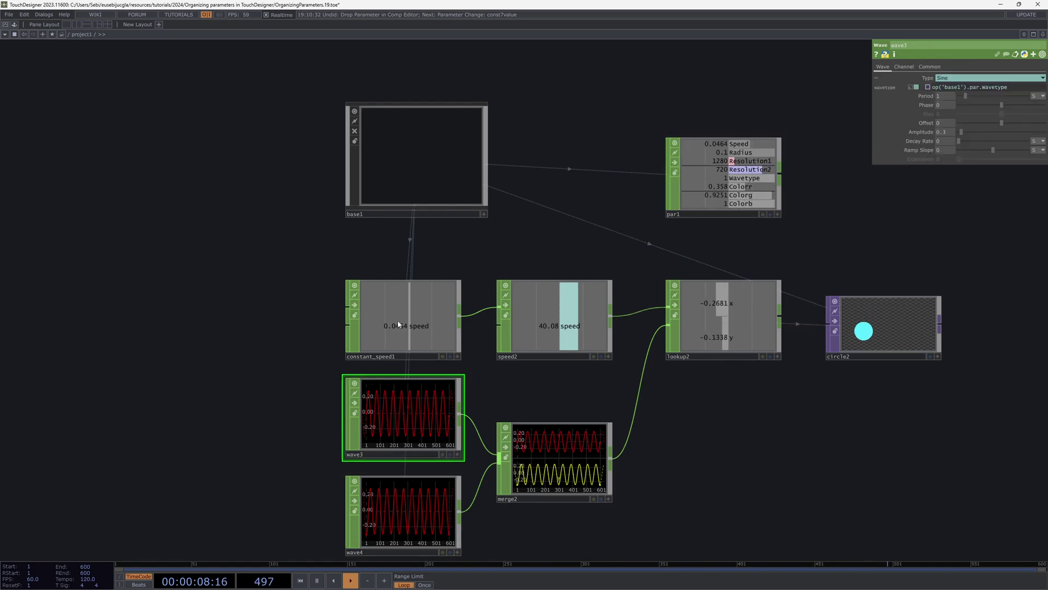
left_click(419, 185)
left_click(901, 79)
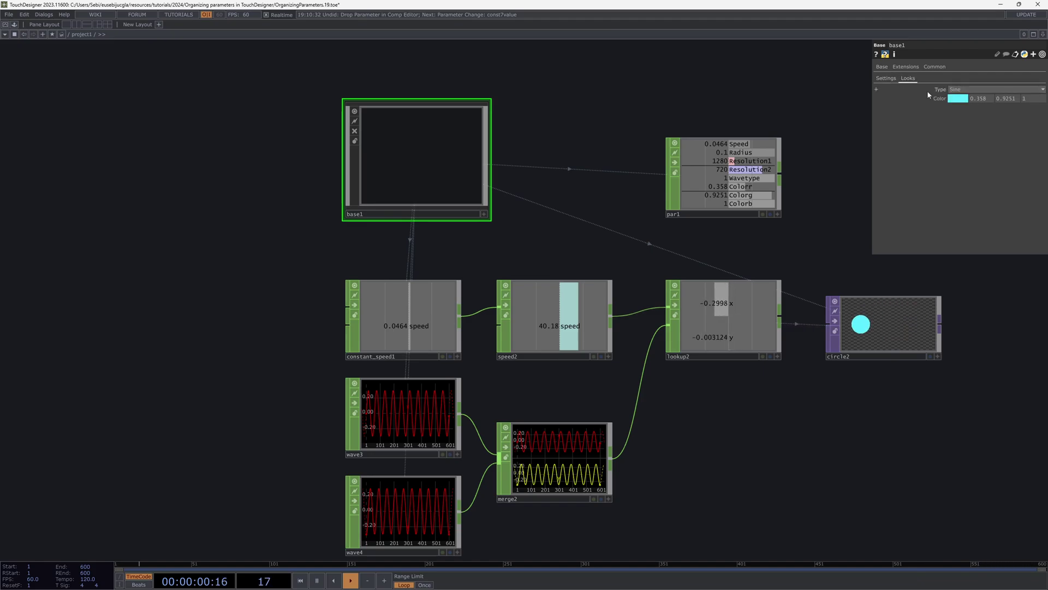
Make par1's viewer active and reference its Wavetype channel in the Type parameter of wave3 and wave4.
left_click(759, 175)
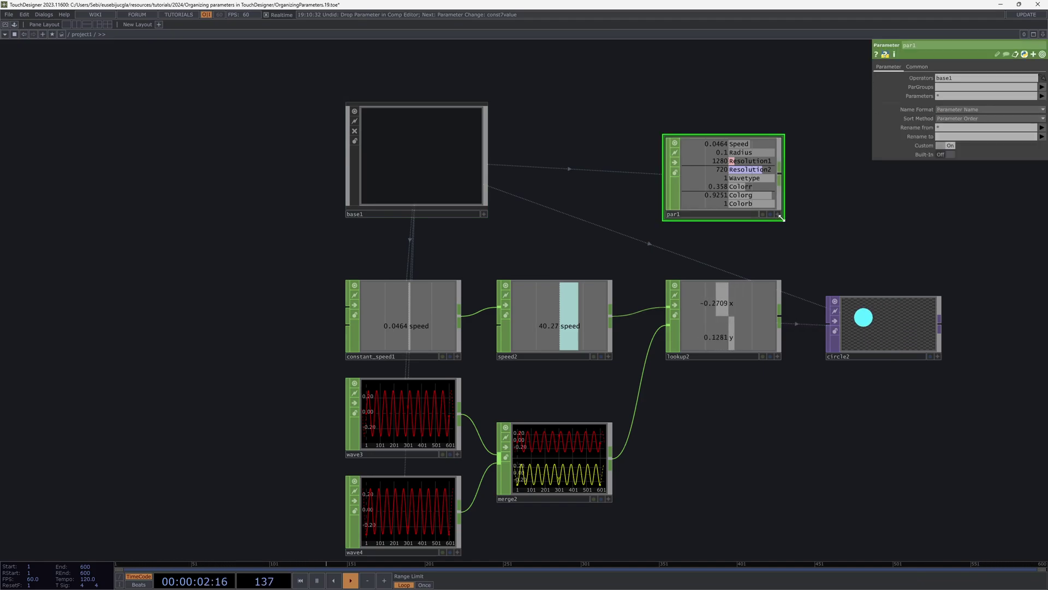
left_click(424, 426)
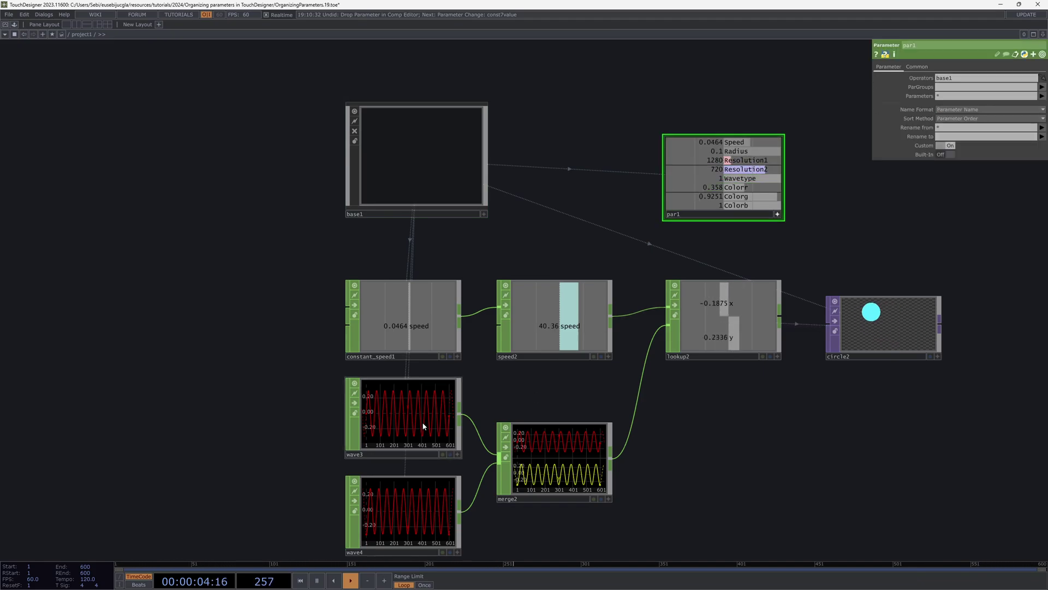
left_click_drag(740, 178, 953, 79)
left_click(950, 80)
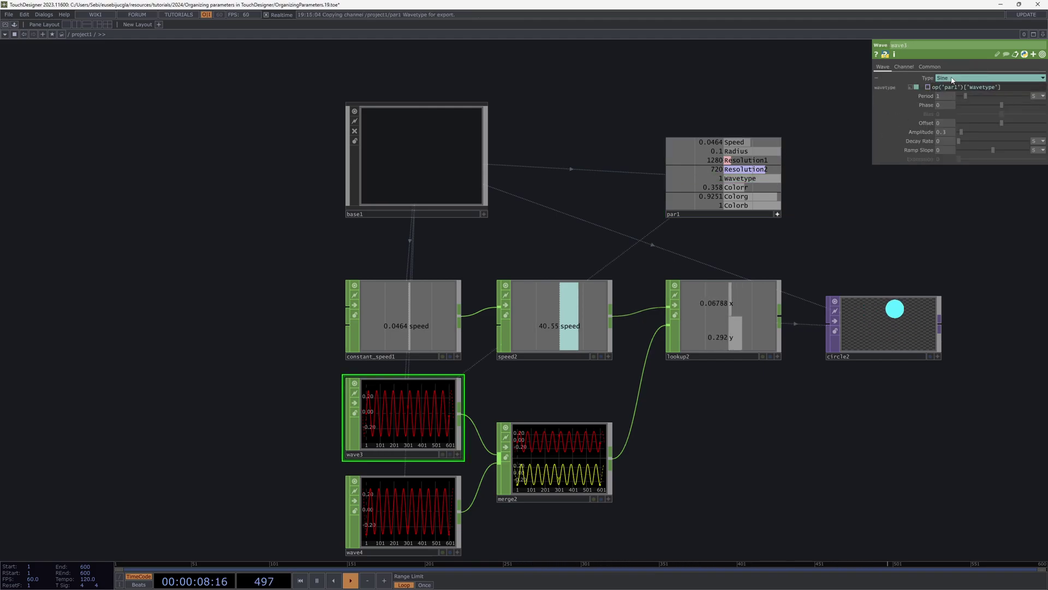
left_click(447, 482)
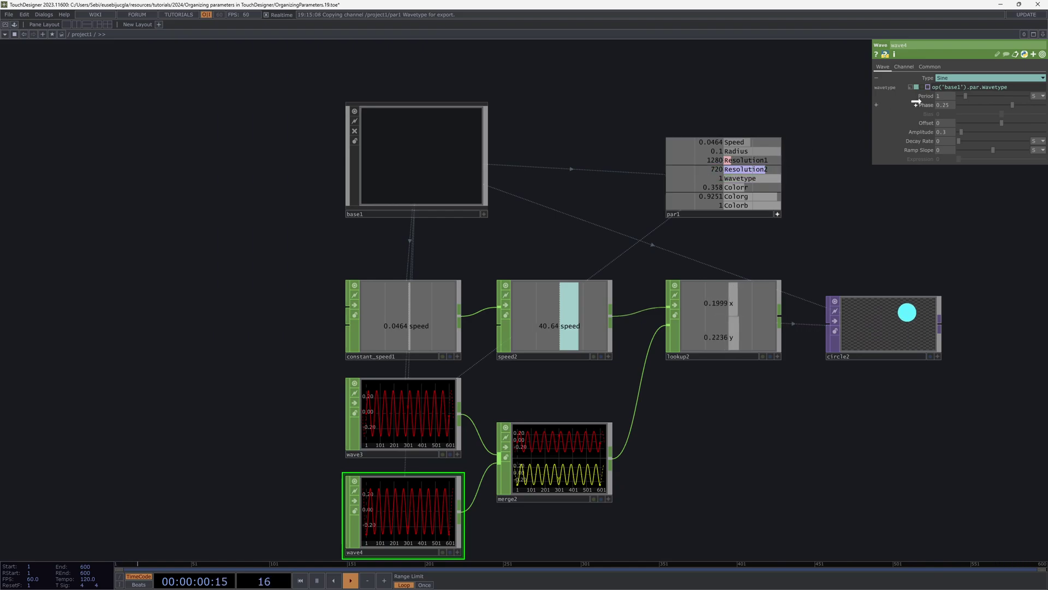
Set base1's Type parameter on the Looks page to Triangle.
left_click(404, 146)
left_click(982, 87)
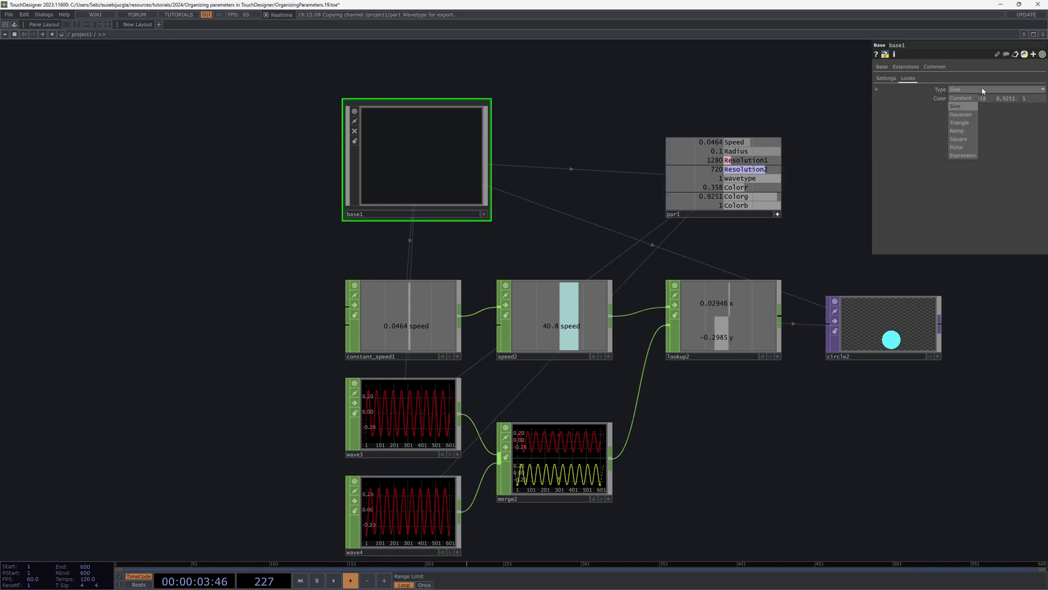
left_click(968, 122)
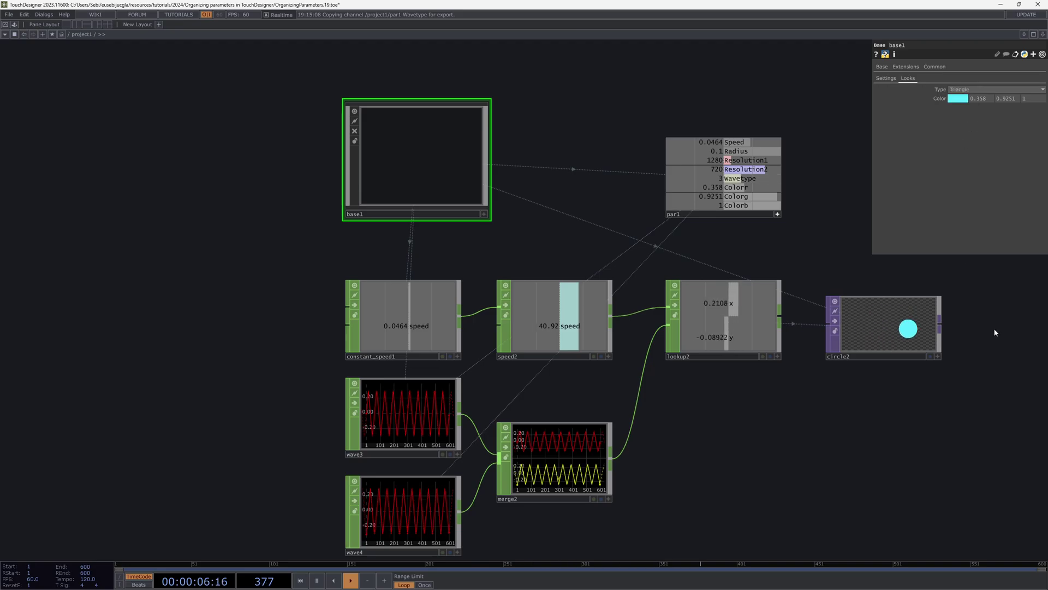